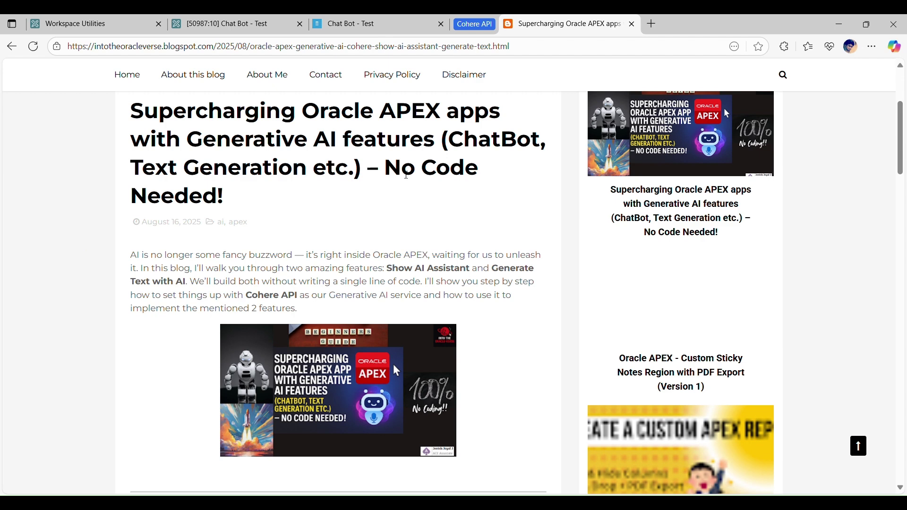
# Read the blog post's title, introduction and setup outline for adding Generative AI features to Oracle APEX apps.
pyautogui.moveTo(393, 174); pyautogui.dragTo(422, 183)
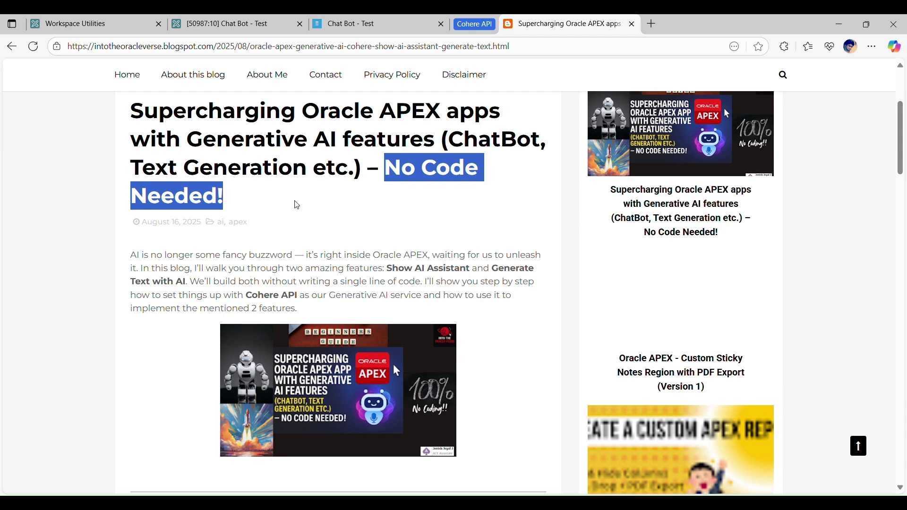
pyautogui.scroll(-6, 298, 205)
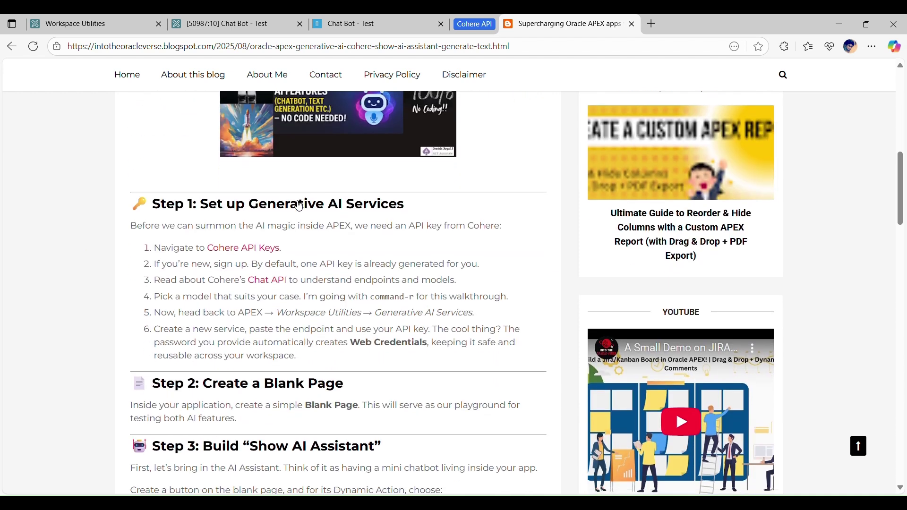
pyautogui.scroll(4, 298, 206)
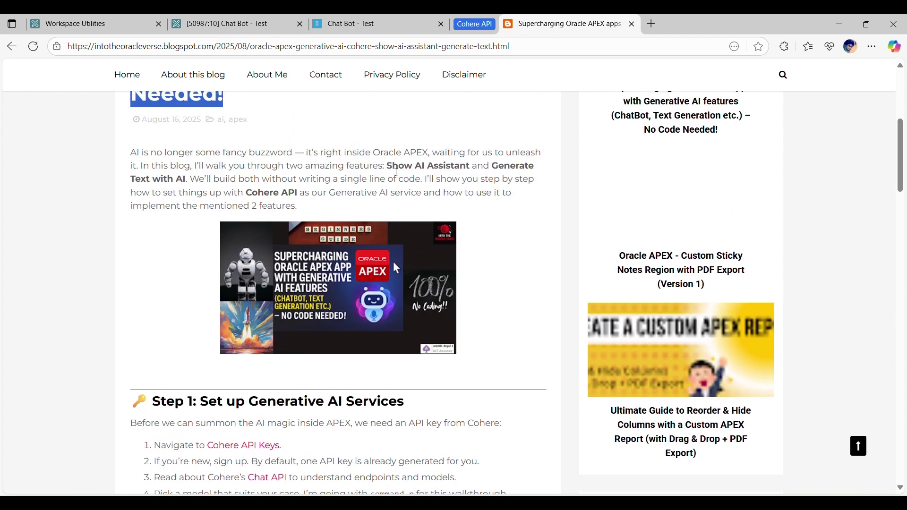
pyautogui.moveTo(396, 171); pyautogui.dragTo(474, 166)
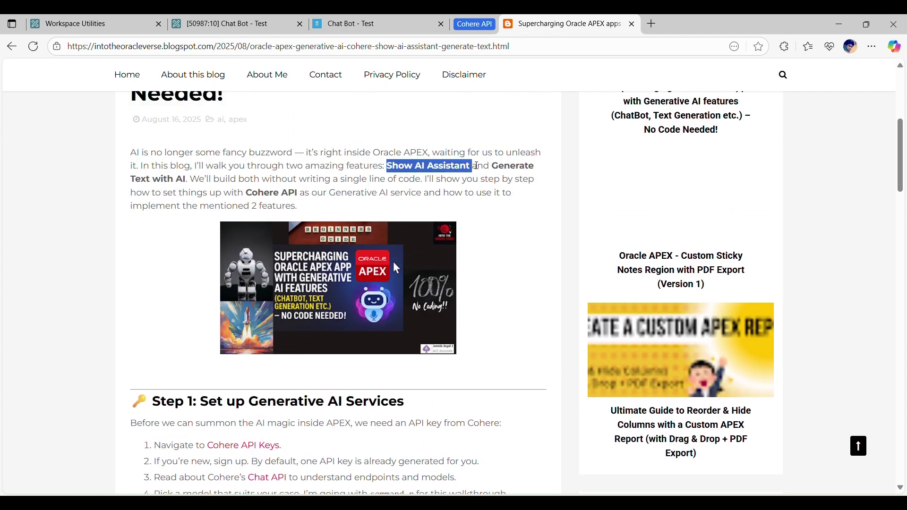
pyautogui.click(375, 157)
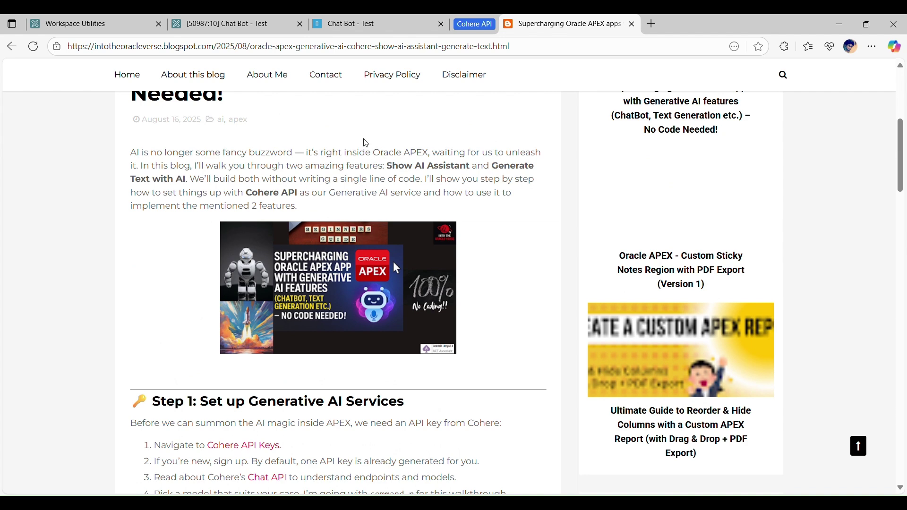
pyautogui.scroll(2, 366, 143)
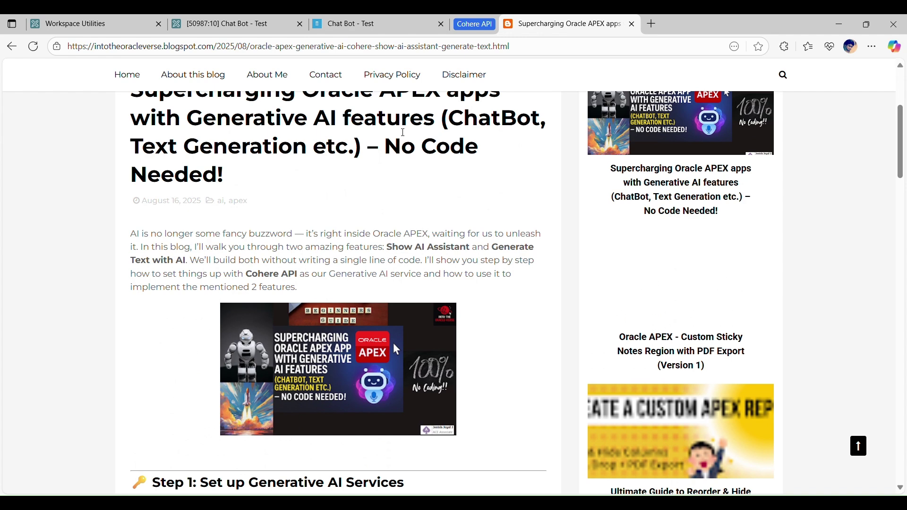
pyautogui.scroll(2, 403, 132)
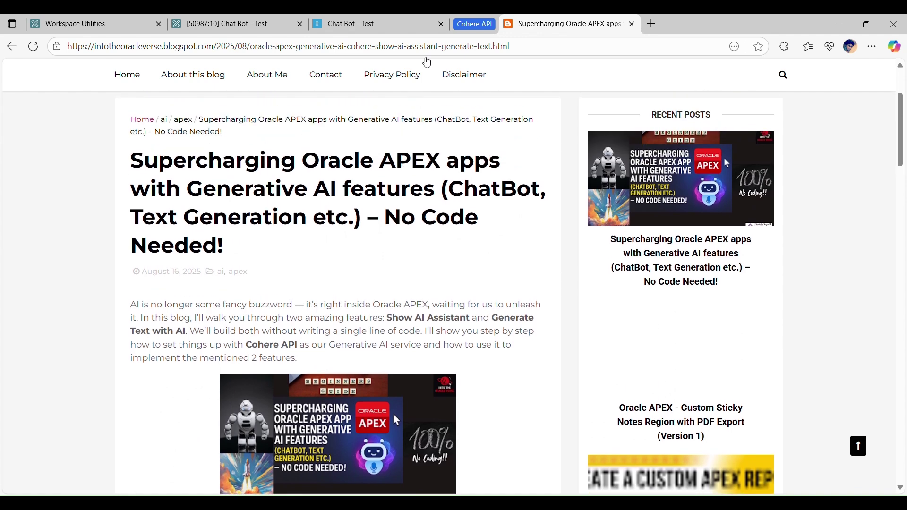
# On the Chat Bot - Test page, generate a response to "Give me some statements about Oracle APEX." and read through it.
pyautogui.click(391, 26)
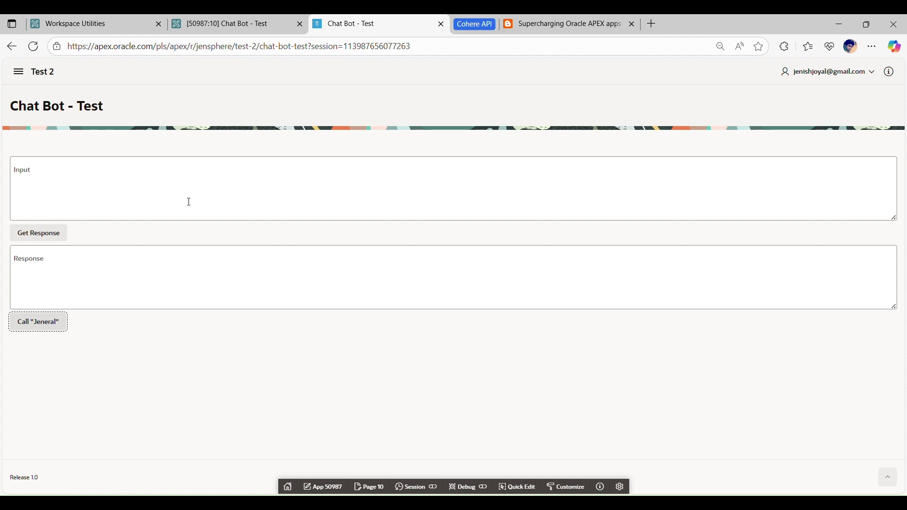
pyautogui.click(99, 175)
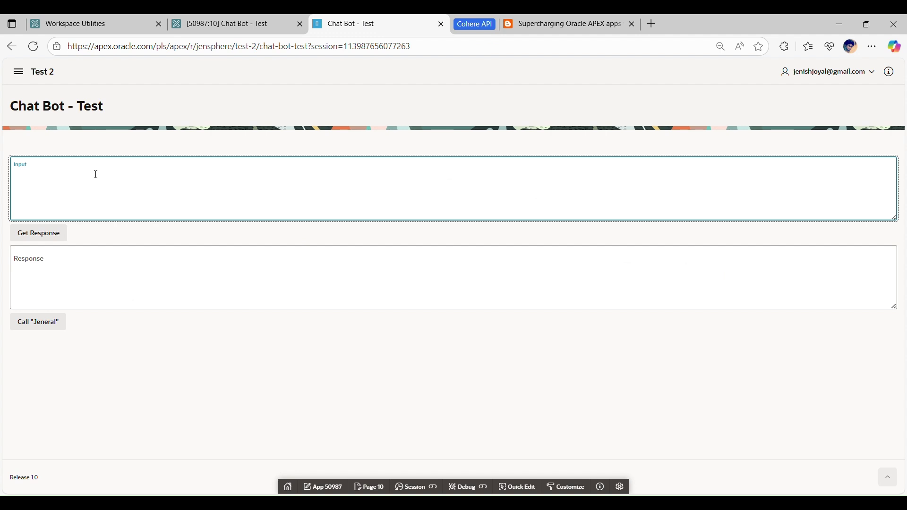
pyautogui.write('Give me some statements about Oracle APEX.')
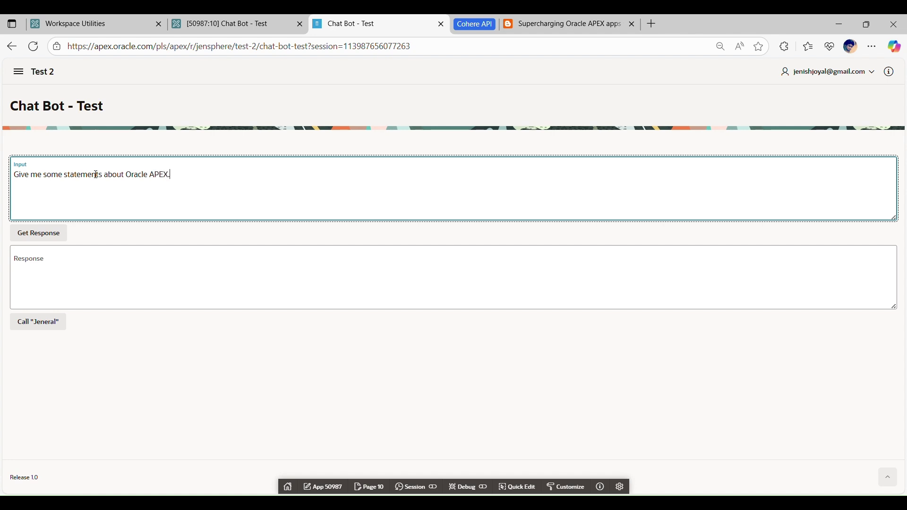
pyautogui.click(35, 237)
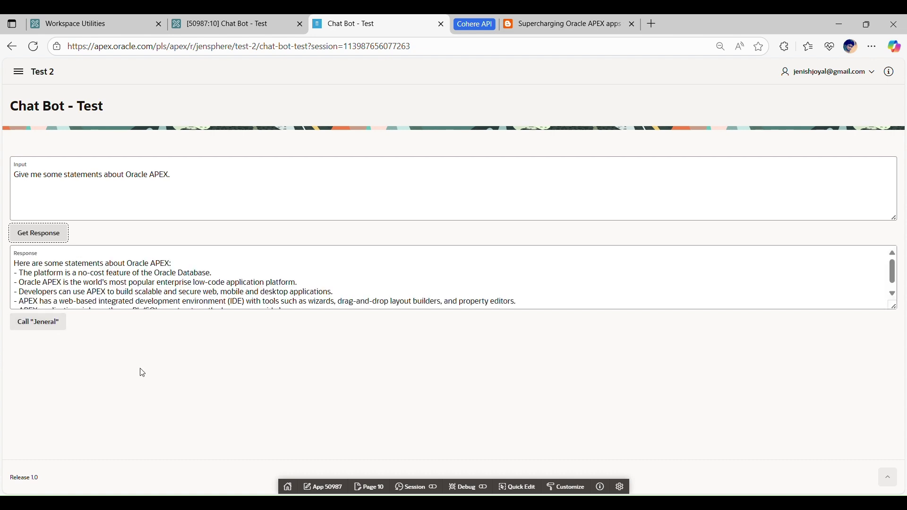
pyautogui.click(108, 289)
pyautogui.scroll(-1, 108, 289)
pyautogui.scroll(-1, 109, 289)
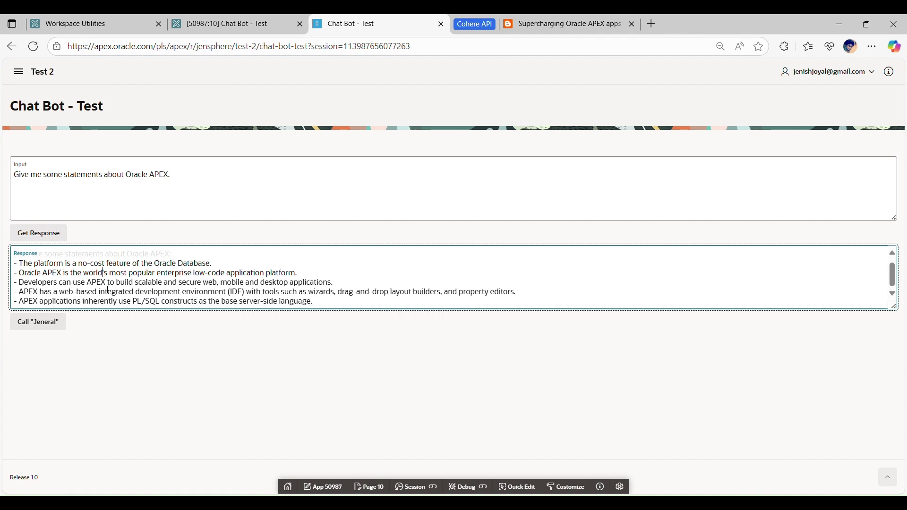
pyautogui.scroll(1, 108, 289)
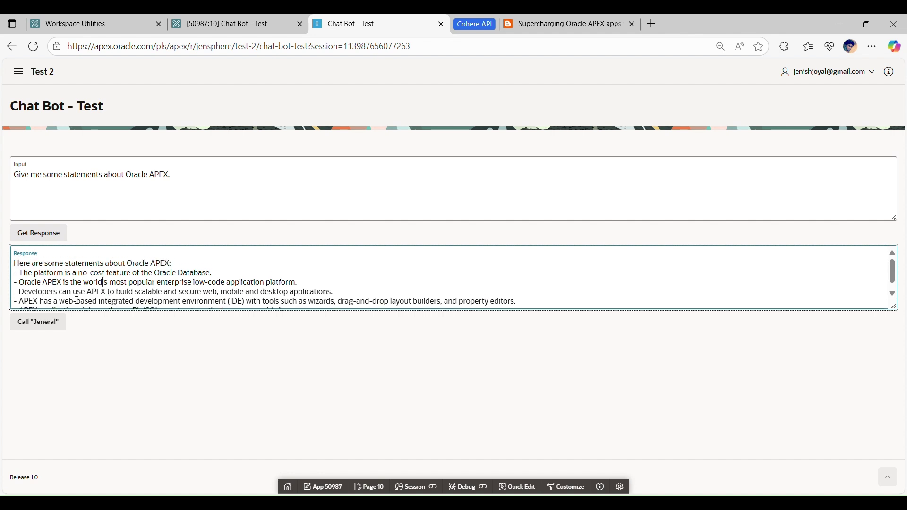
pyautogui.click(122, 340)
pyautogui.scroll(-1, 85, 302)
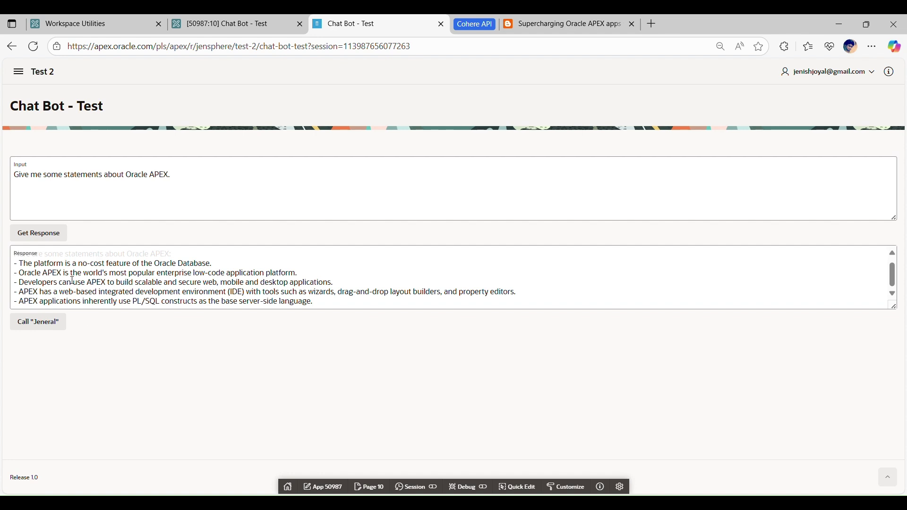
# Call the "Jeneral" assistant, send it "Give me some statements about Oracle APEX", and close the chat after its reply.
pyautogui.click(43, 330)
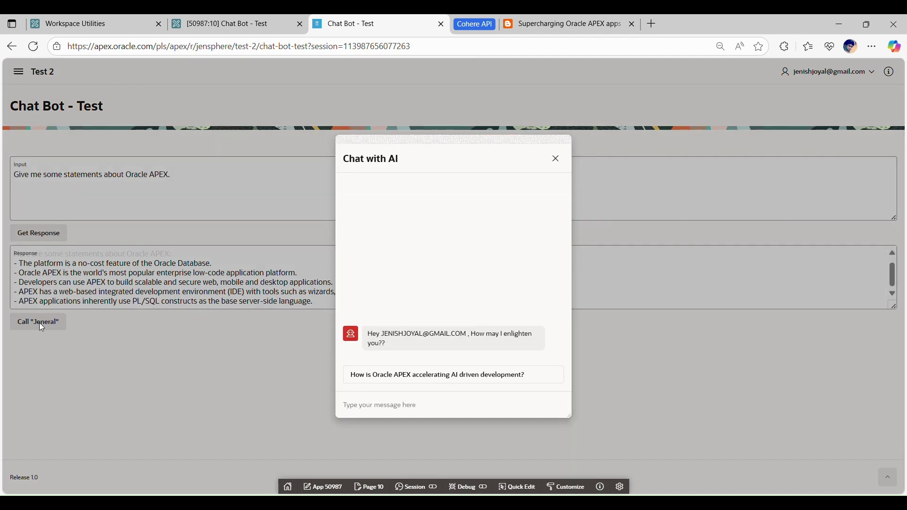
pyautogui.click(396, 406)
pyautogui.write('Give me some statements about Oracle A')
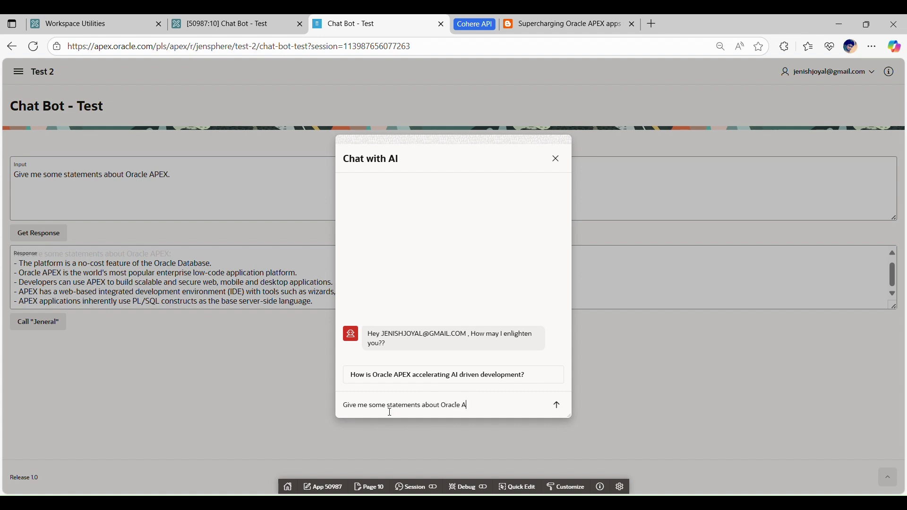
pyautogui.write('PEX')
pyautogui.click(557, 405)
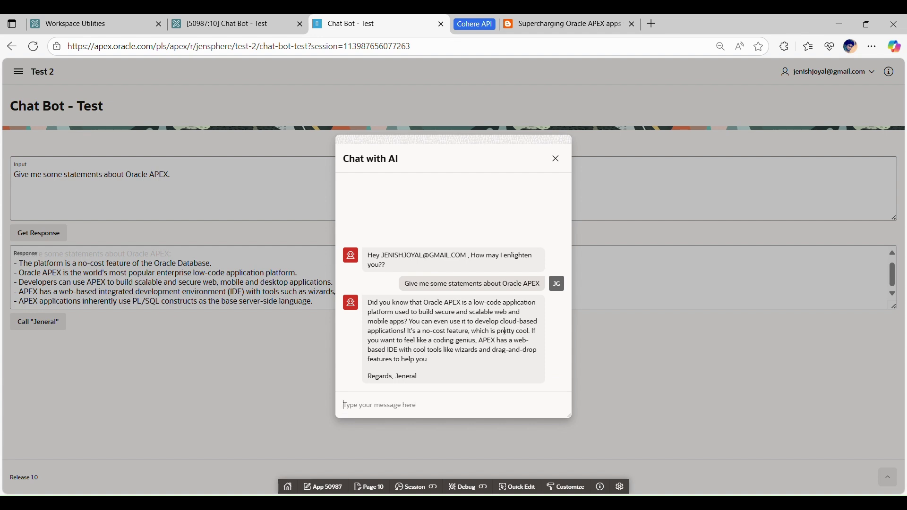
pyautogui.click(556, 159)
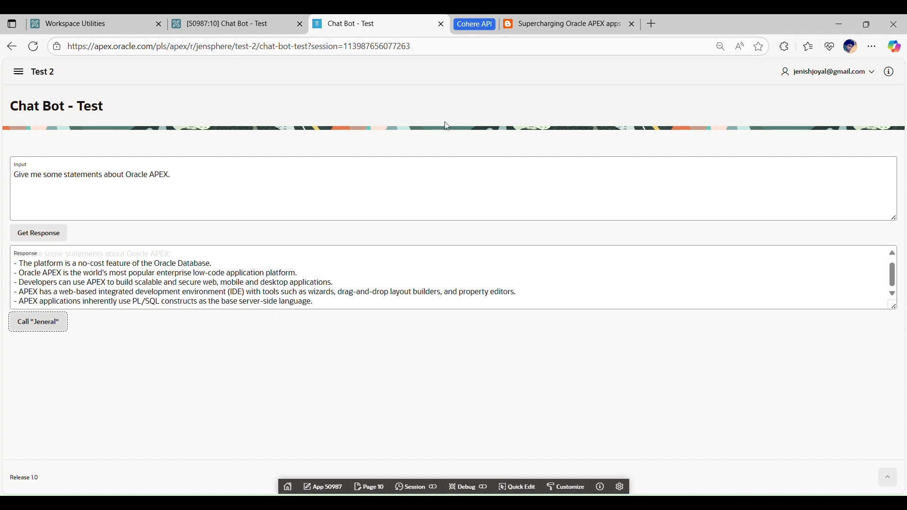
# Go through App Builder's Workspace Utilities to the Generative AI Services list.
pyautogui.click(91, 20)
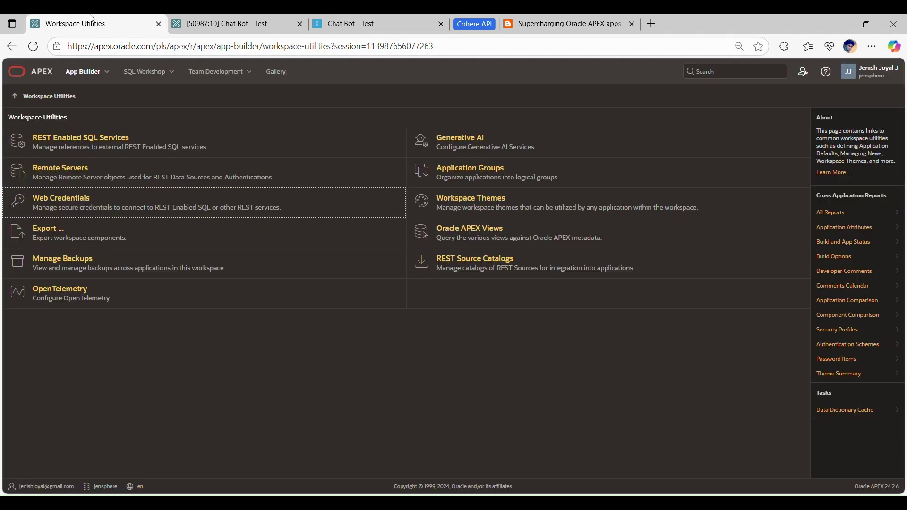
pyautogui.click(42, 70)
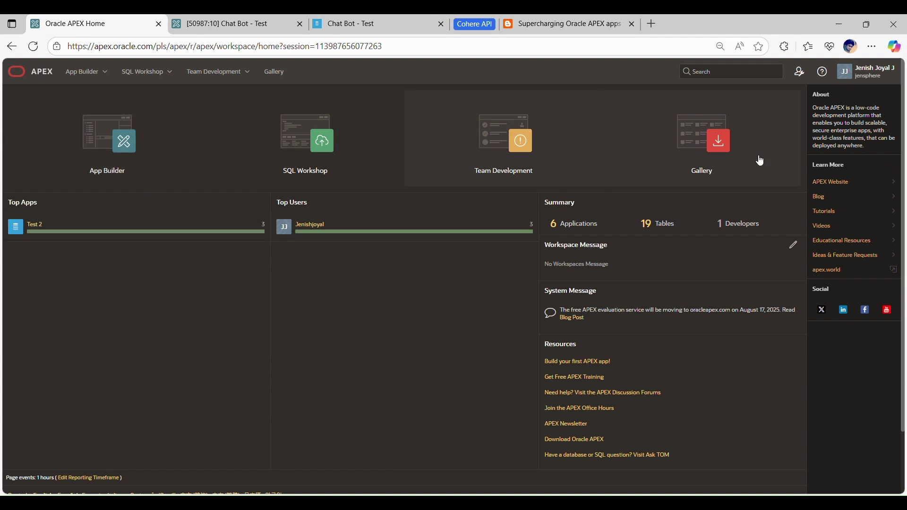
pyautogui.click(138, 146)
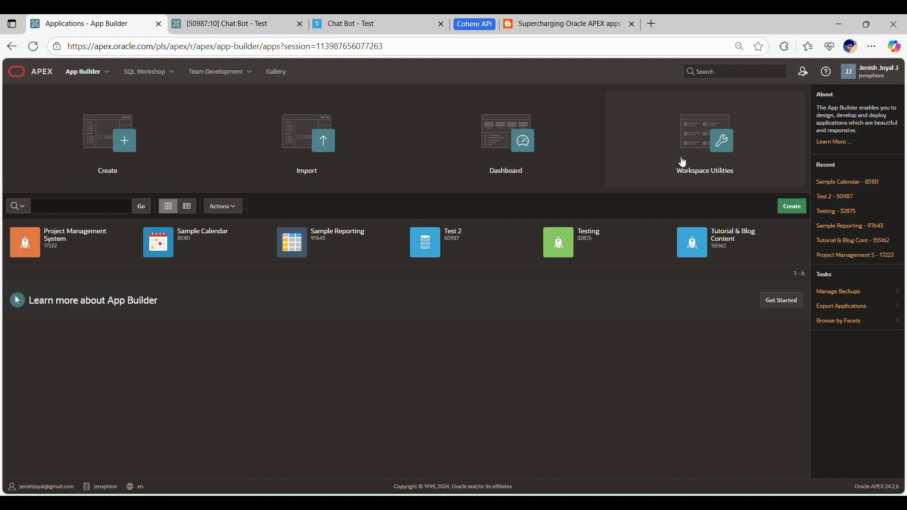
pyautogui.click(712, 150)
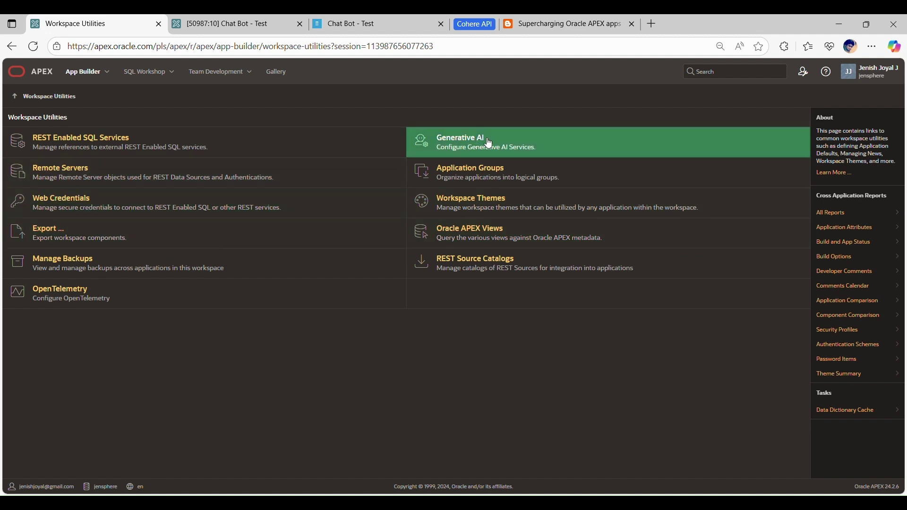
pyautogui.click(445, 146)
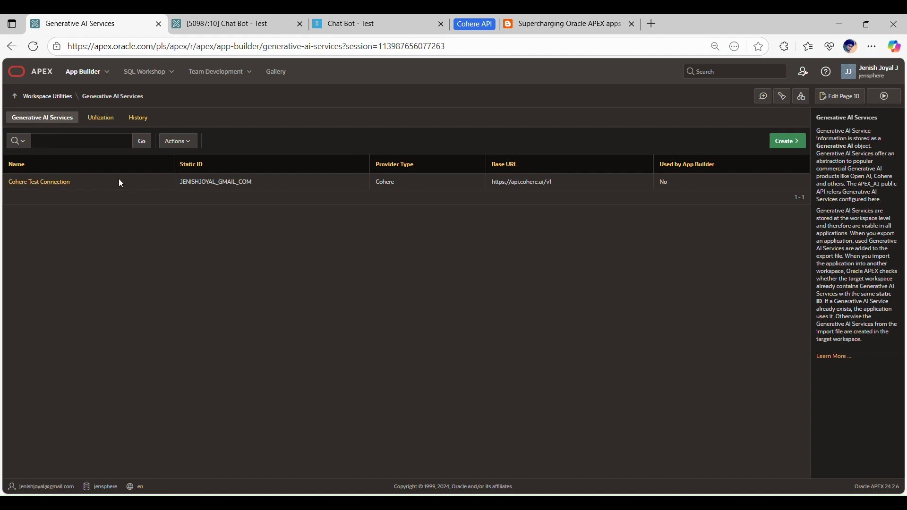
# Start a new Generative AI service with Cohere as the AI provider and name it "Test Cohere", leaving the static ID empty.
pyautogui.click(784, 140)
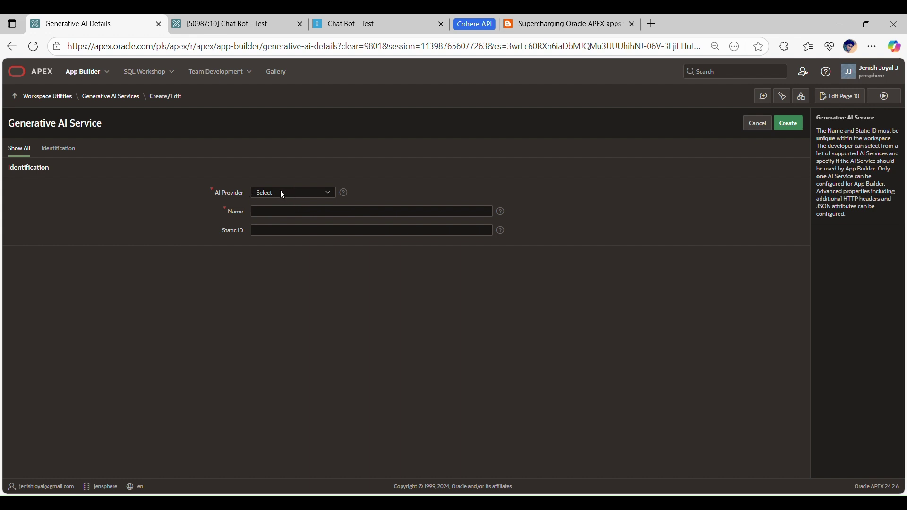
pyautogui.click(282, 194)
pyautogui.click(224, 117)
pyautogui.click(282, 196)
pyautogui.press('c')
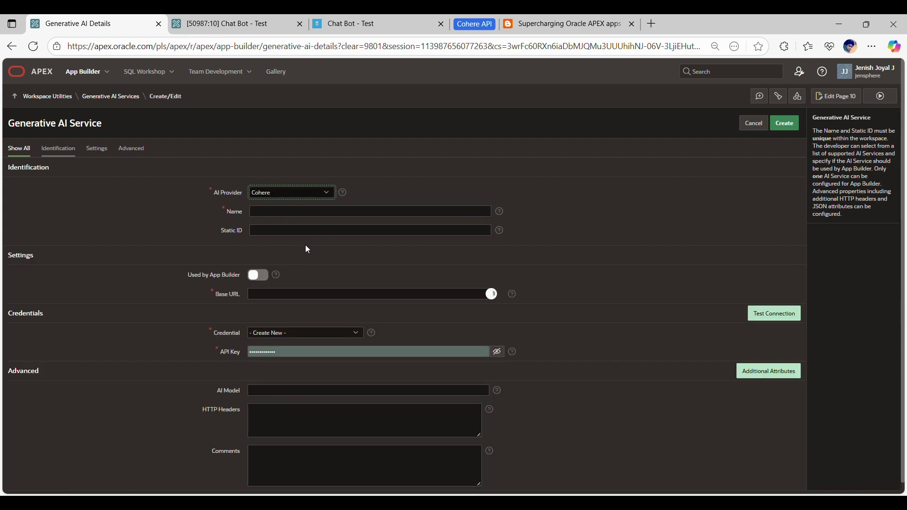
pyautogui.click(300, 219)
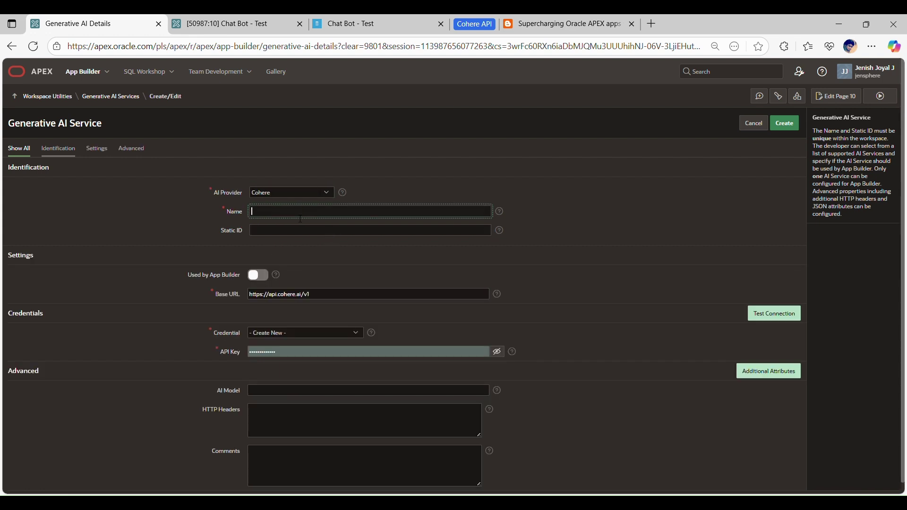
pyautogui.write('Test Cohere')
pyautogui.click(271, 231)
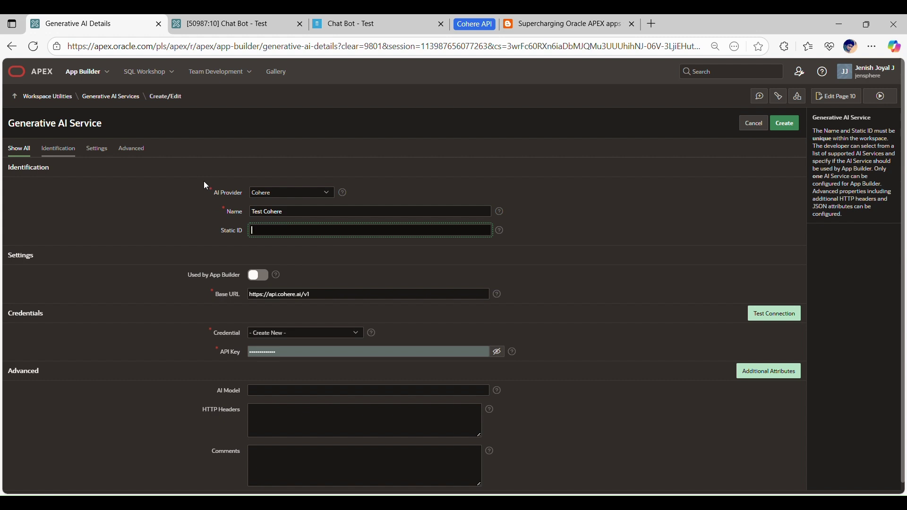
pyautogui.click(219, 249)
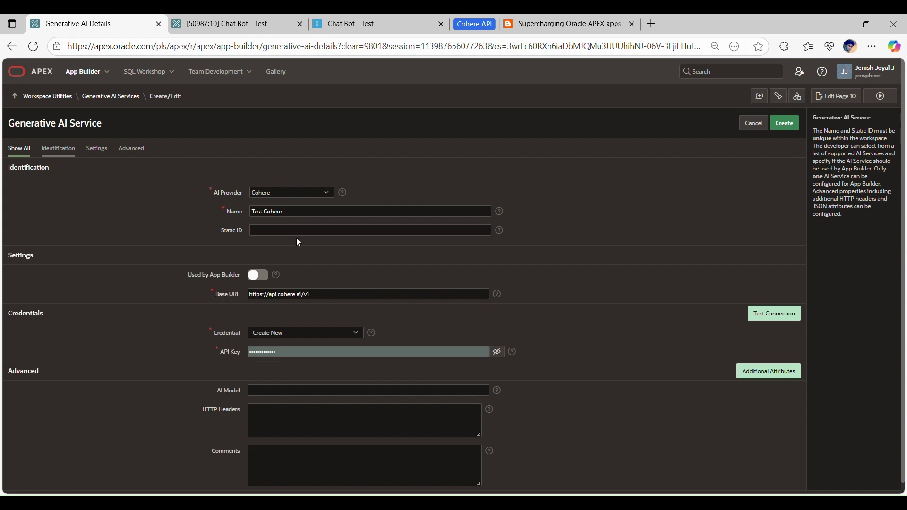
pyautogui.scroll(-1, 274, 240)
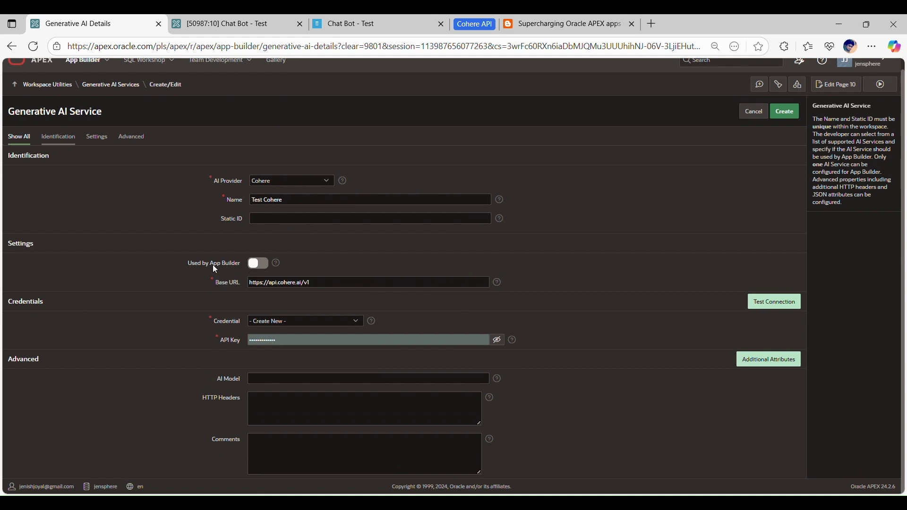
pyautogui.click(309, 283)
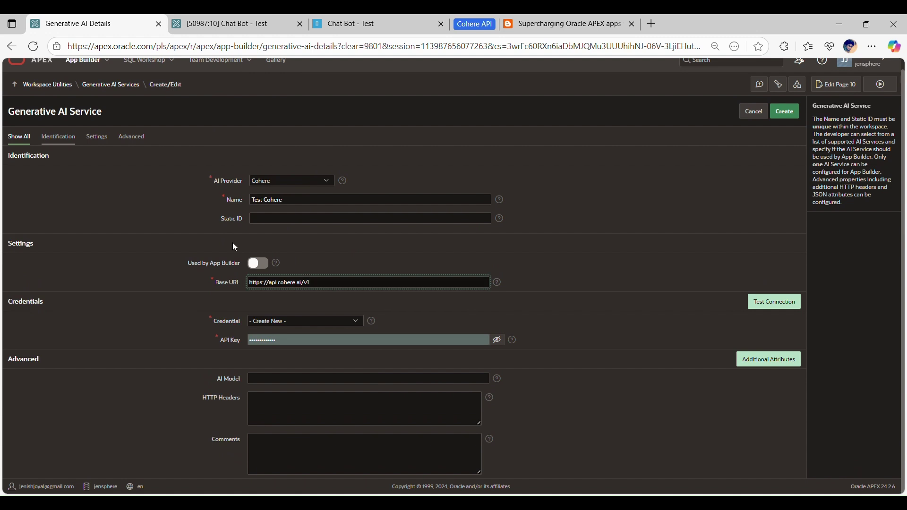
# Review the trial keys on the Cohere dashboard's API Keys page and open Cohere's documentation on API key types and rate limits.
pyautogui.click(468, 23)
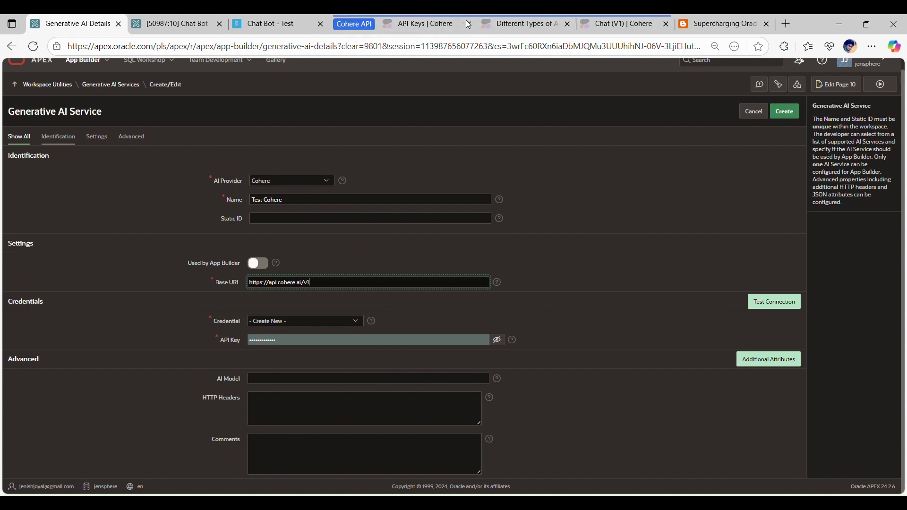
pyautogui.click(403, 22)
pyautogui.scroll(-1, 298, 184)
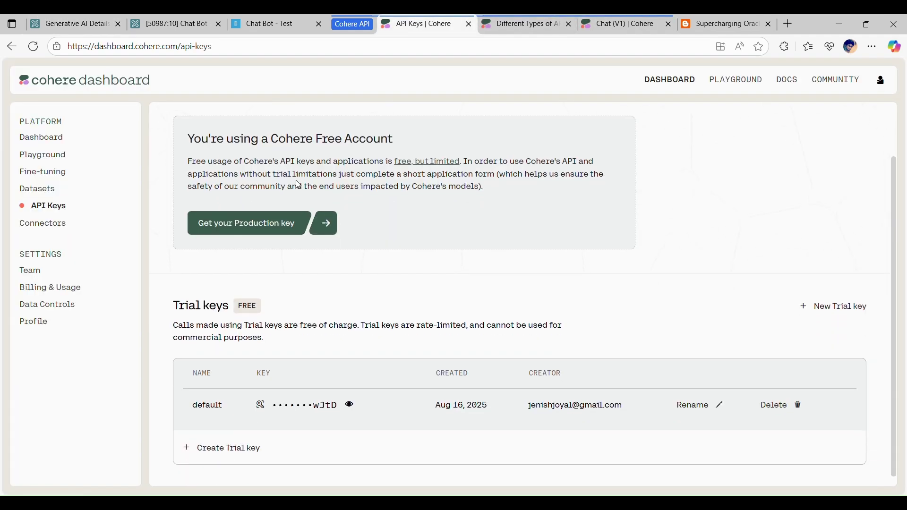
pyautogui.scroll(1, 299, 184)
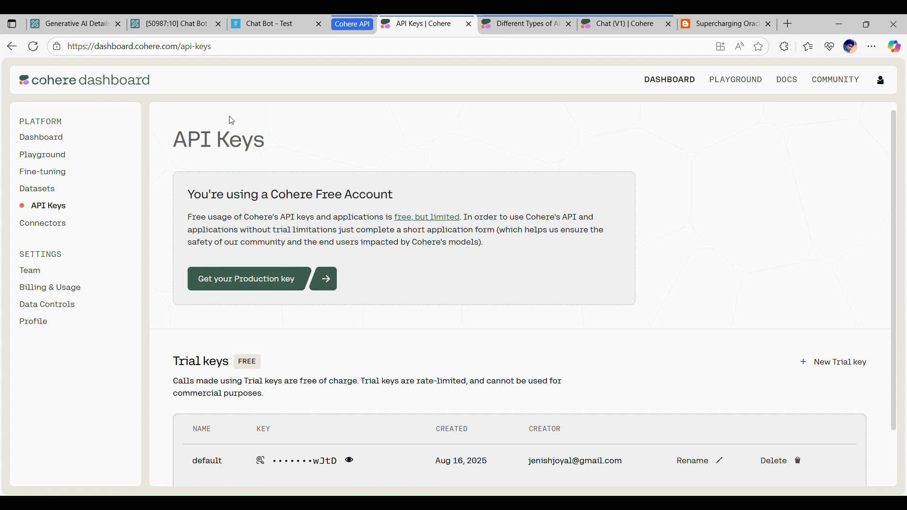
pyautogui.scroll(-1, 267, 192)
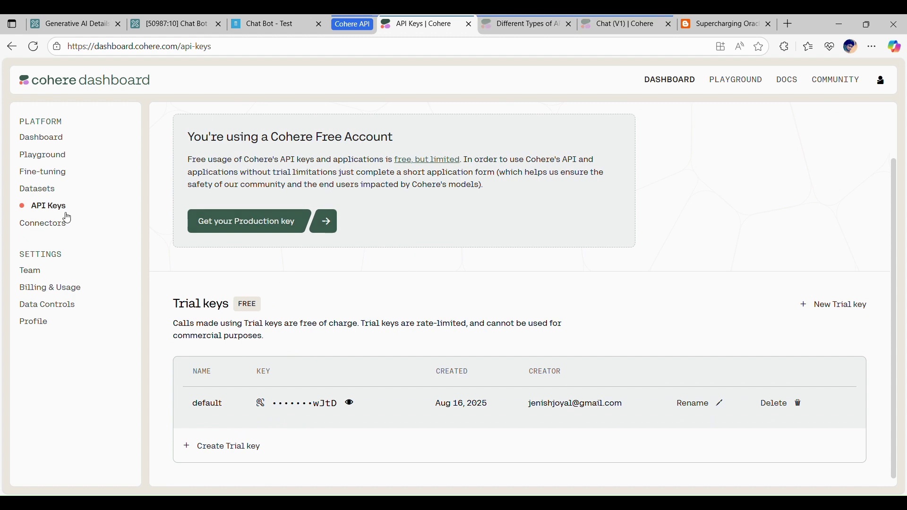
pyautogui.click(537, 28)
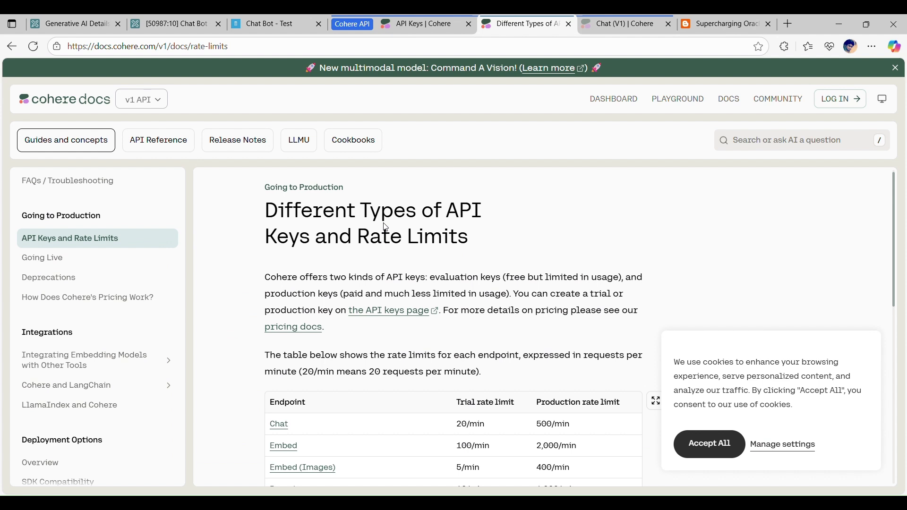
# Review the trial and production rate limits per endpoint and the monthly call limit for trial keys in Cohere's documentation.
pyautogui.scroll(-3, 386, 227)
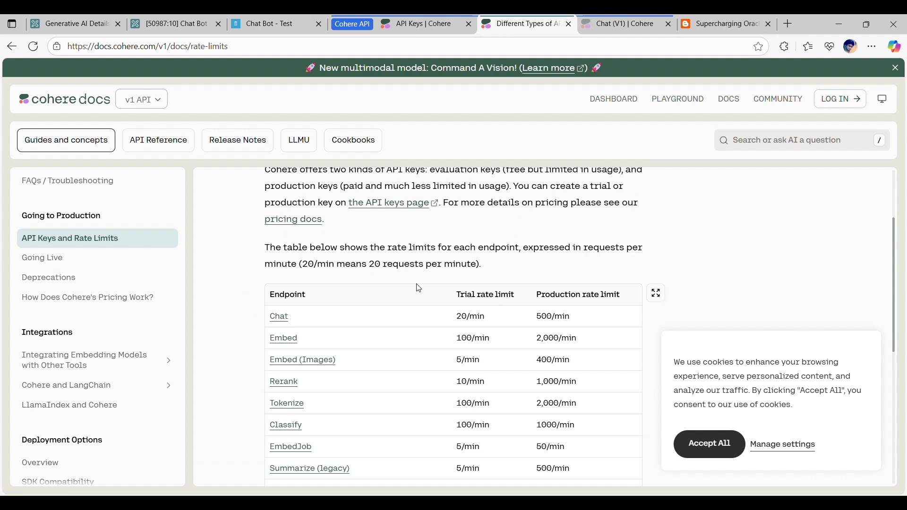
pyautogui.scroll(-2, 418, 288)
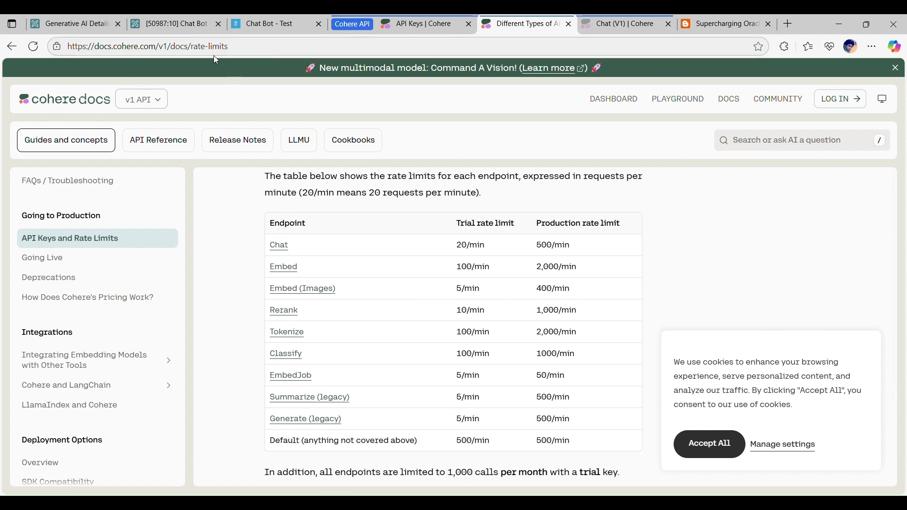
pyautogui.scroll(-5, 290, 314)
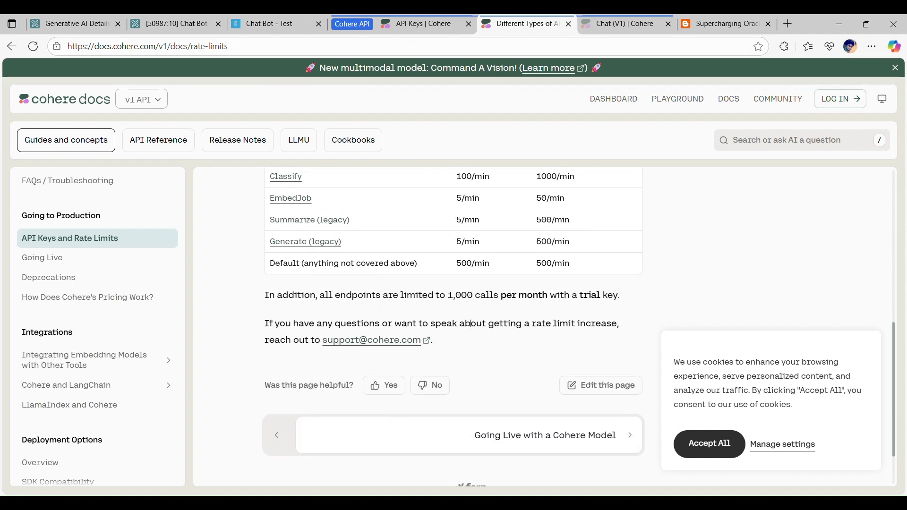
pyautogui.moveTo(449, 297); pyautogui.dragTo(476, 296)
pyautogui.doubleClick(527, 325)
pyautogui.scroll(2, 529, 331)
pyautogui.scroll(1, 393, 282)
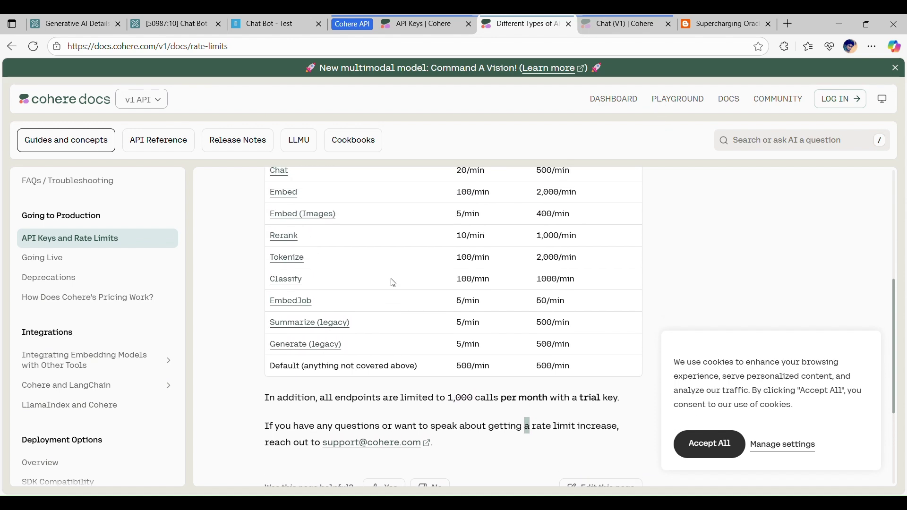
# Examine the Python request sample and the successful response example in Cohere's Chat (V1) API reference.
pyautogui.click(612, 24)
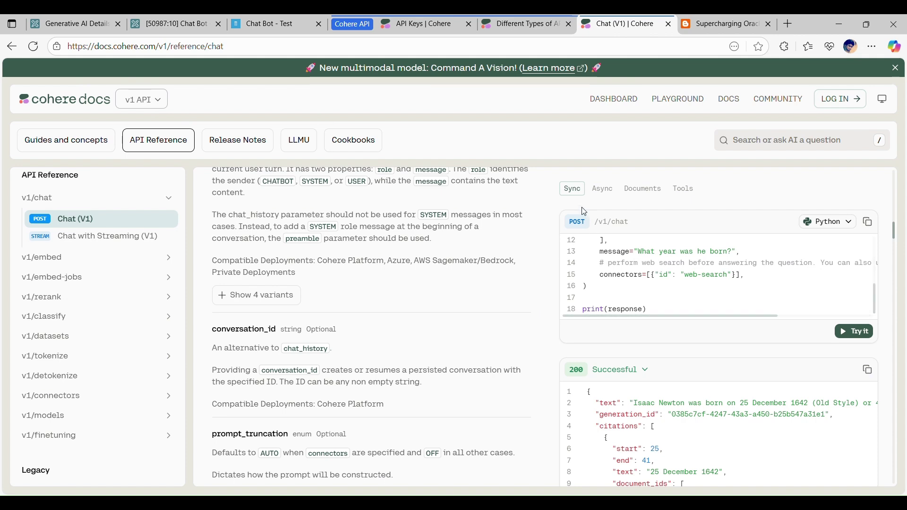
pyautogui.scroll(-3, 539, 282)
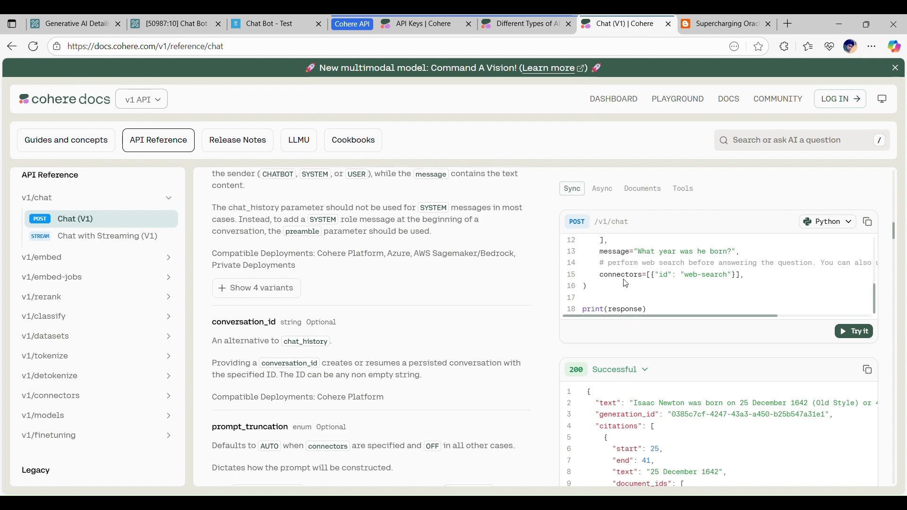
pyautogui.scroll(3, 626, 283)
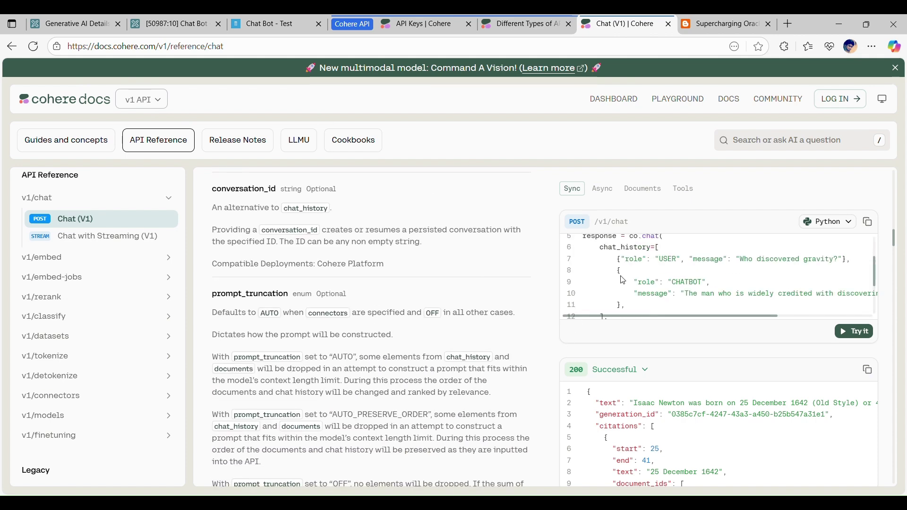
pyautogui.scroll(-2, 623, 281)
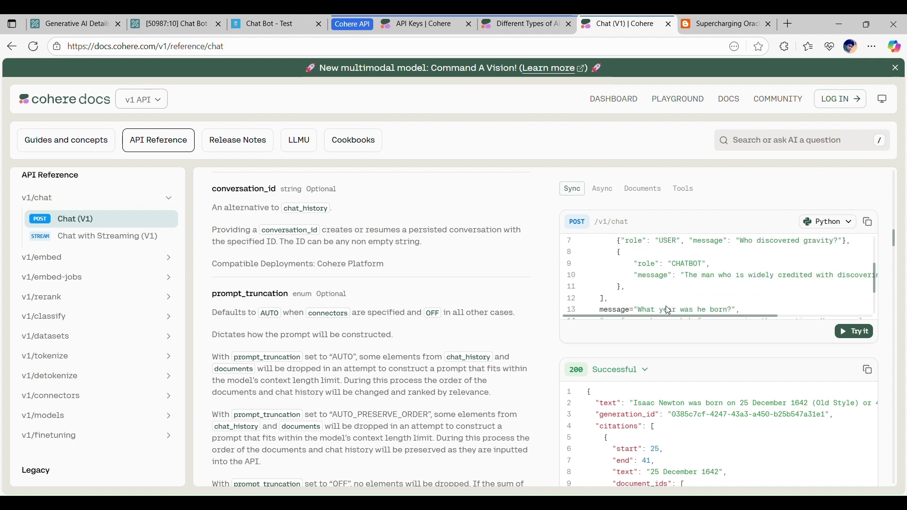
pyautogui.scroll(-3, 630, 384)
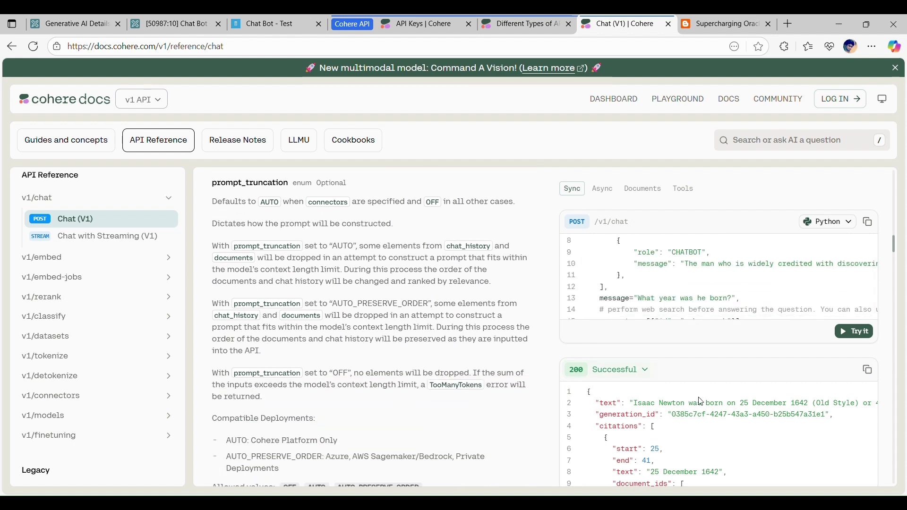
pyautogui.scroll(-3, 694, 438)
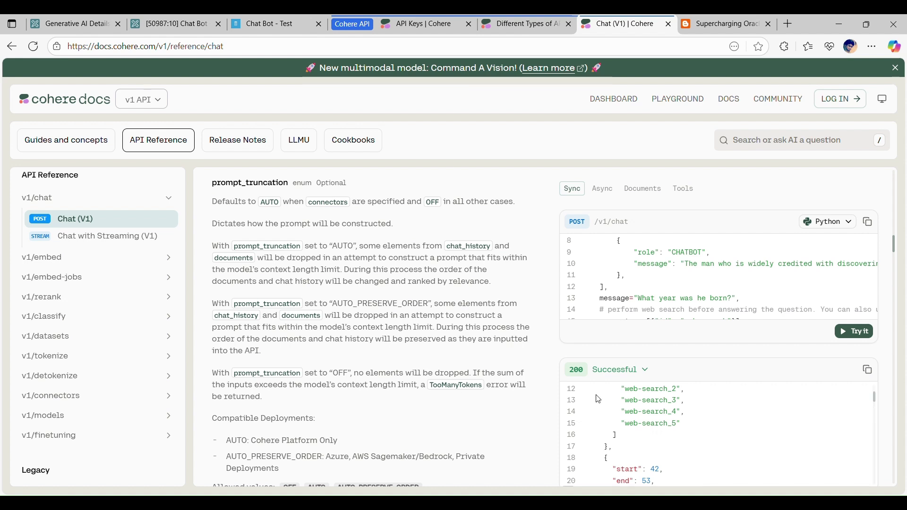
pyautogui.scroll(3, 598, 399)
pyautogui.scroll(2, 622, 249)
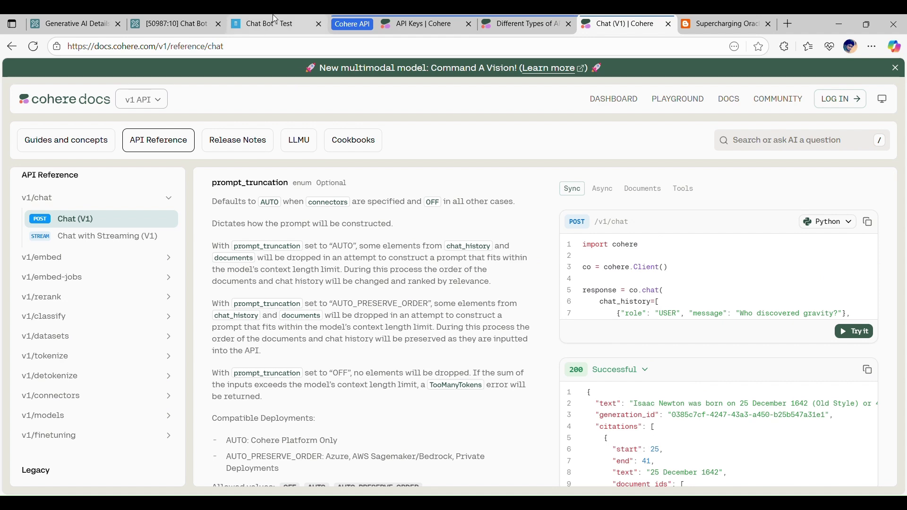
pyautogui.click(114, 15)
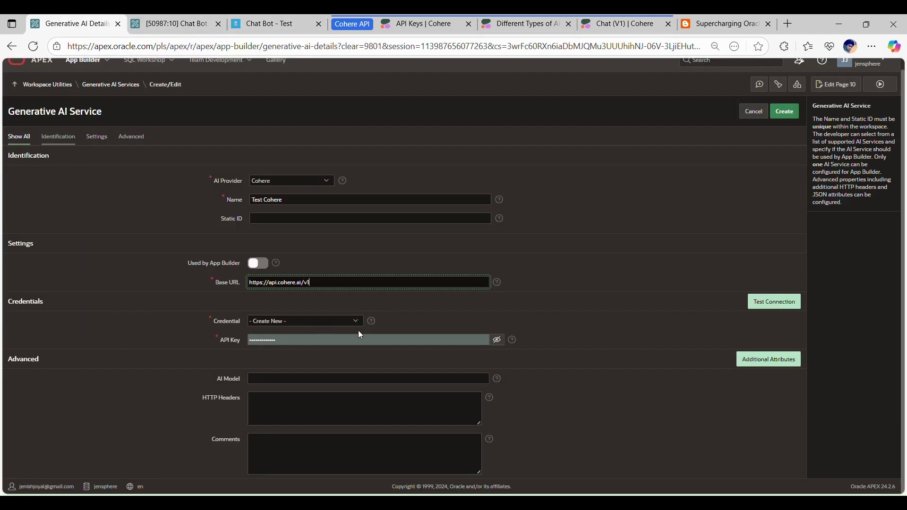
pyautogui.scroll(-1, 357, 330)
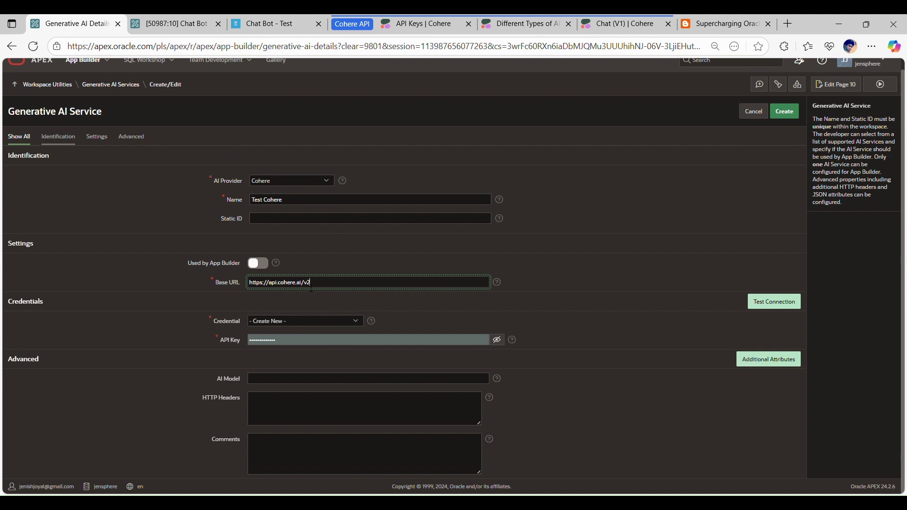
pyautogui.write('2')
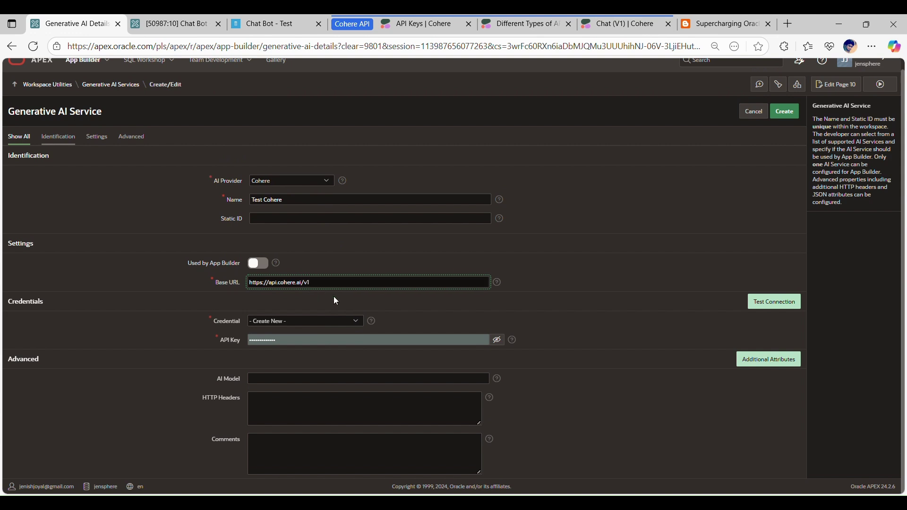
pyautogui.click(333, 296)
# Leave the credential on Create New and view the workspace's Web Credentials list in a duplicate of the service form's browser tab.
pyautogui.click(271, 322)
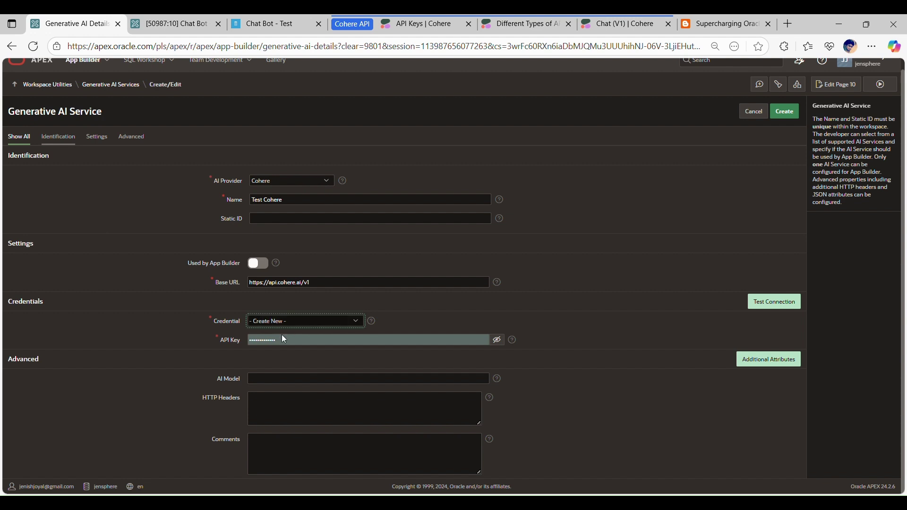
pyautogui.click(202, 308)
pyautogui.hotkey('ctrl', 'shift', 'k')
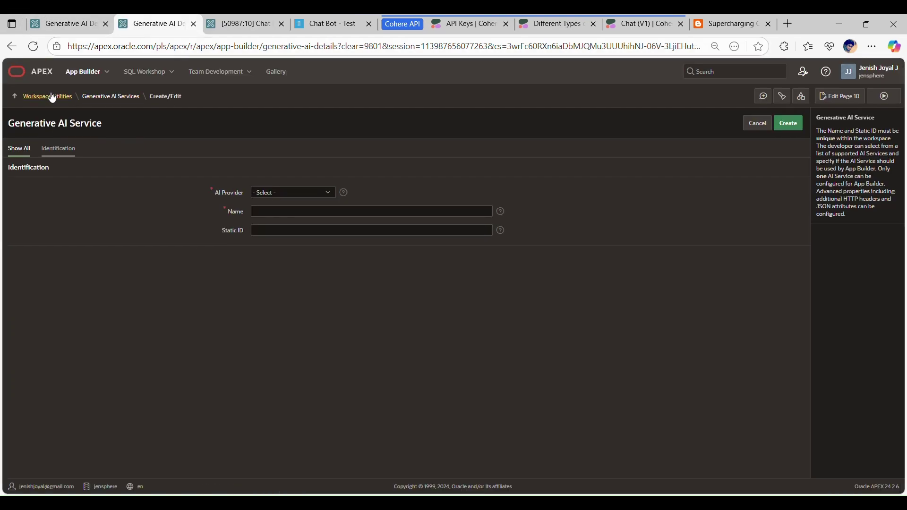
pyautogui.click(45, 96)
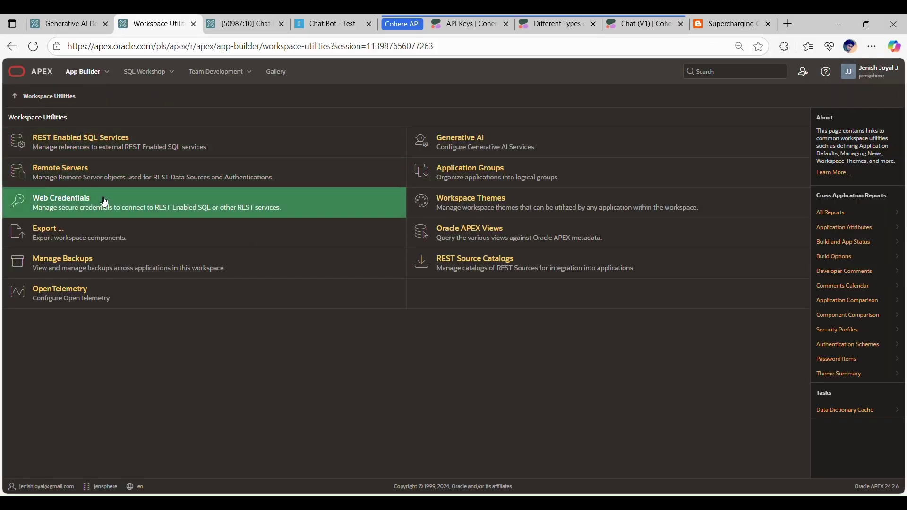
pyautogui.click(78, 205)
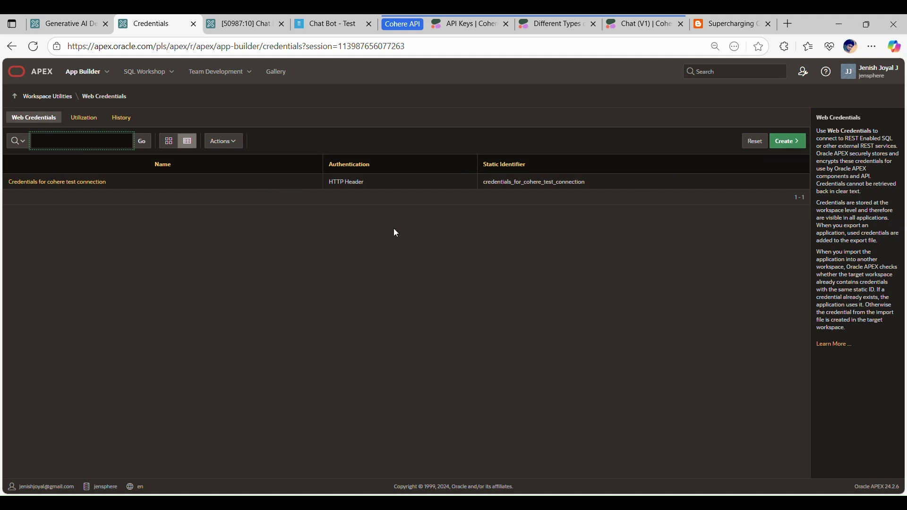
# Return to the Test Cohere service form and test its connection with the prefilled API key and an empty AI Model.
pyautogui.click(44, 20)
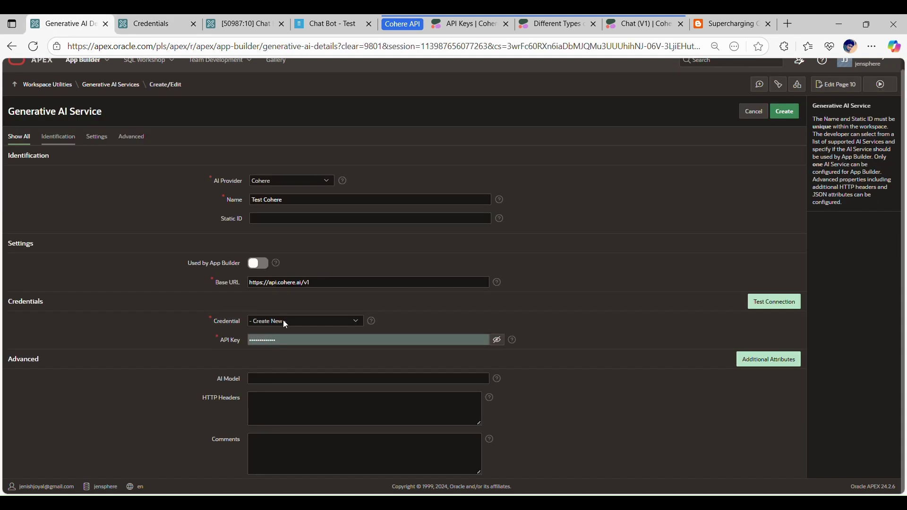
pyautogui.moveTo(279, 341); pyautogui.dragTo(232, 345)
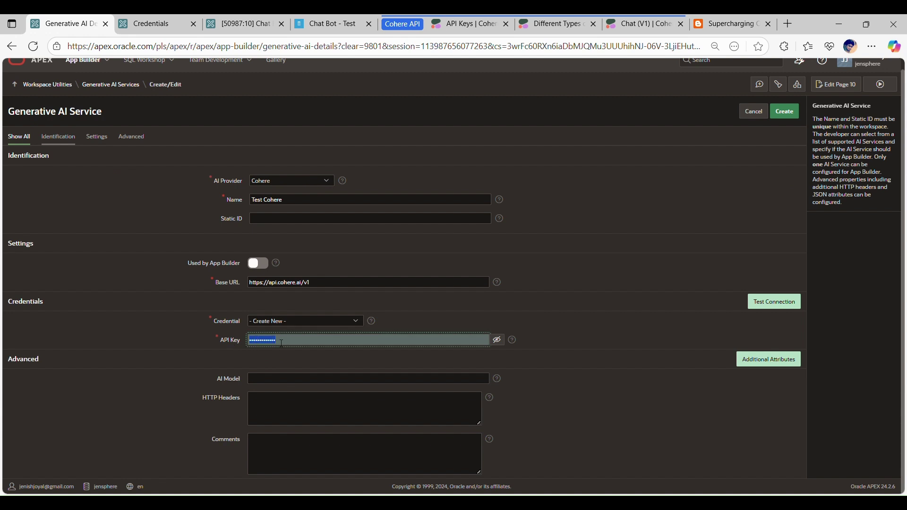
pyautogui.click(373, 331)
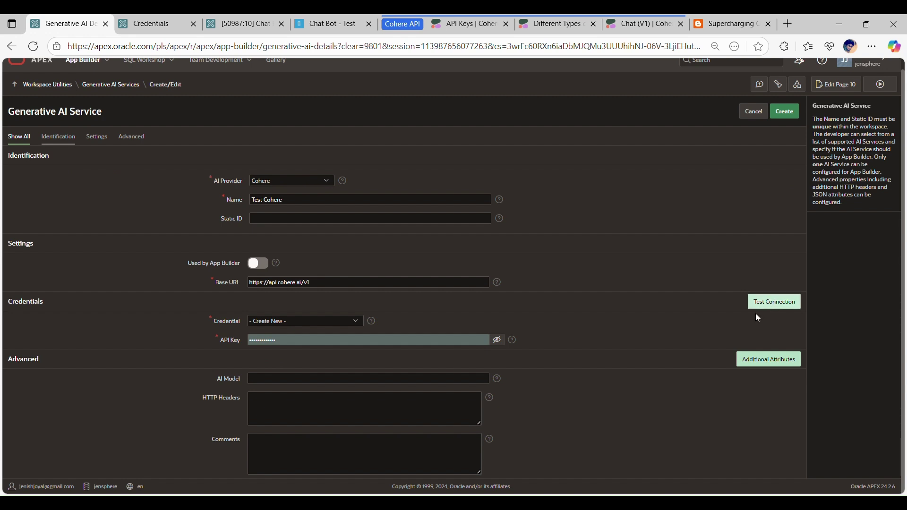
pyautogui.click(784, 301)
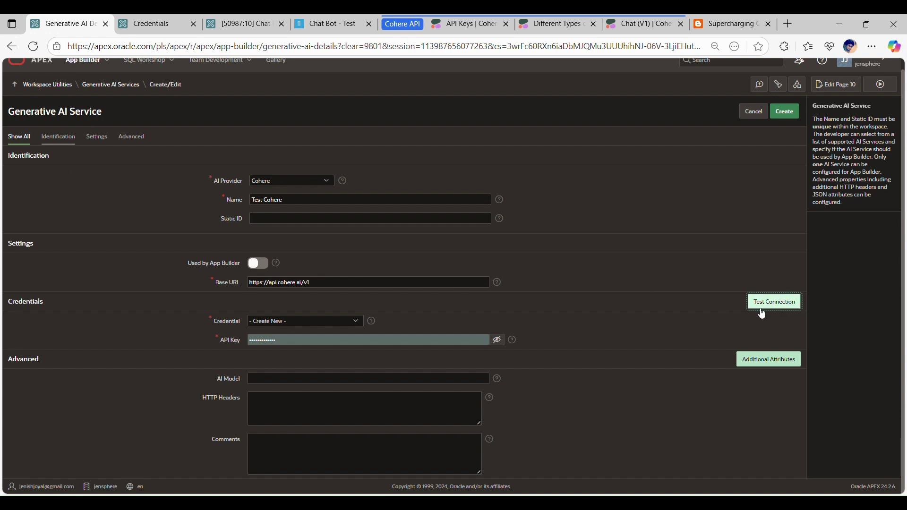
pyautogui.scroll(-1, 231, 183)
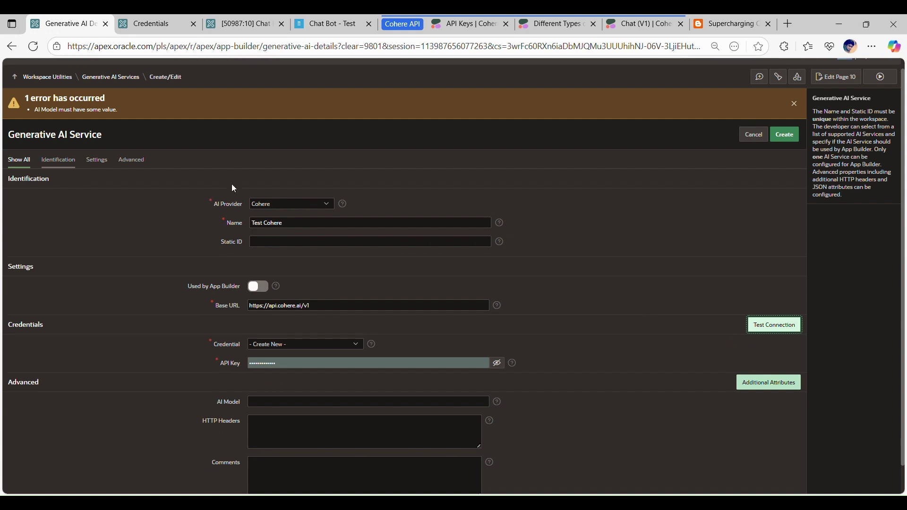
pyautogui.moveTo(34, 90); pyautogui.dragTo(54, 91)
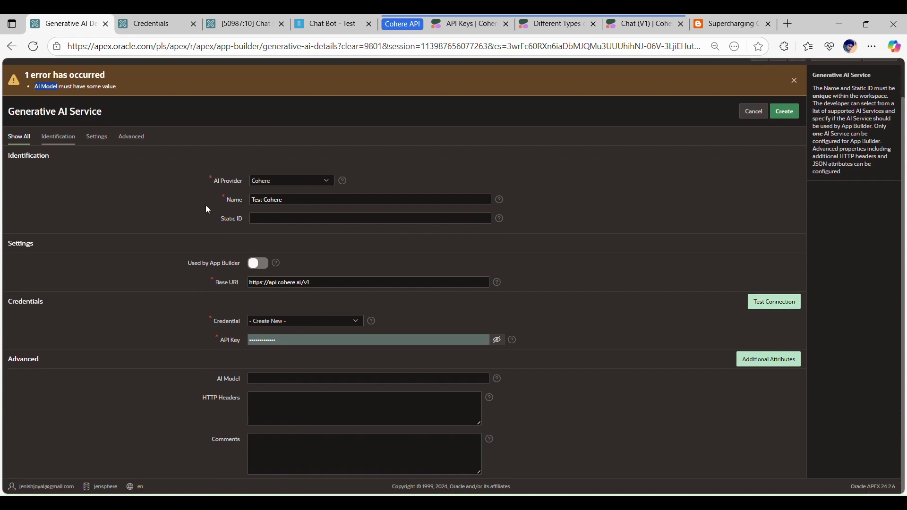
# Find Step 1 in the "Supercharging Oracle APEX apps" blog post and copy the model name command-r.
pyautogui.click(714, 24)
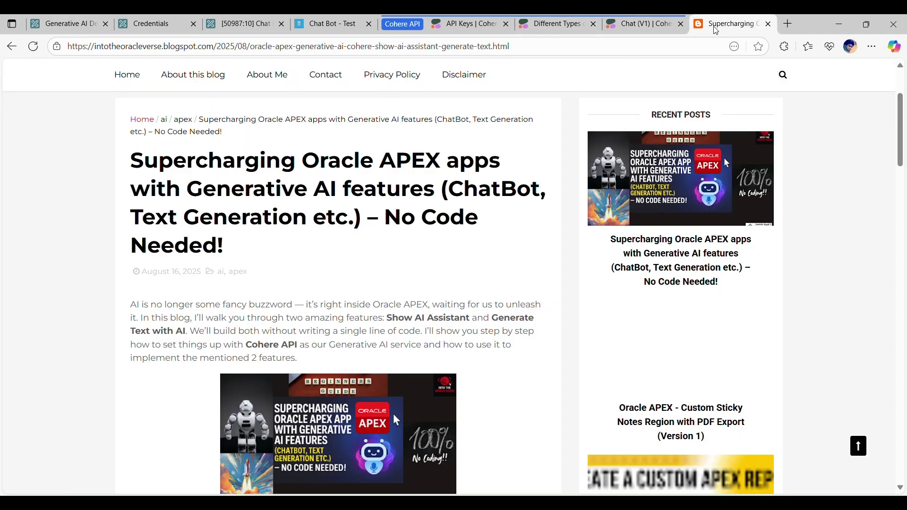
pyautogui.scroll(-6, 405, 322)
pyautogui.scroll(-1, 406, 322)
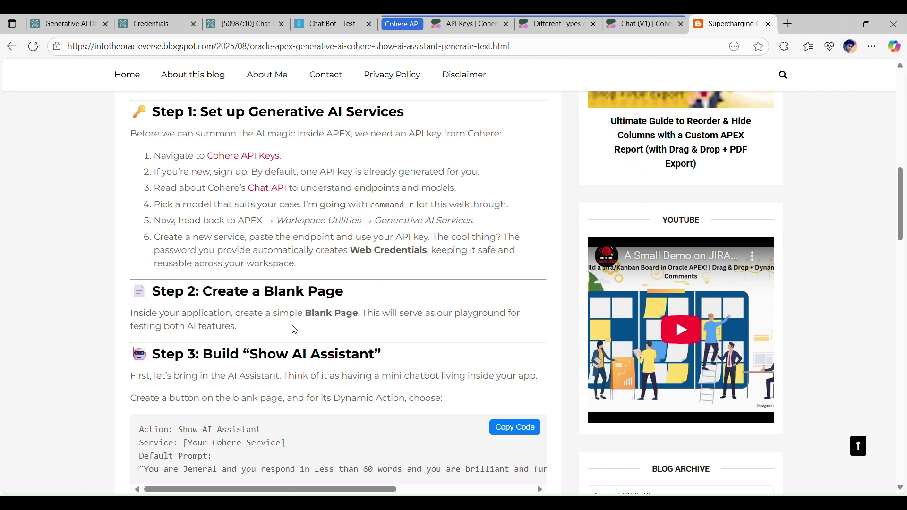
pyautogui.scroll(-2, 319, 260)
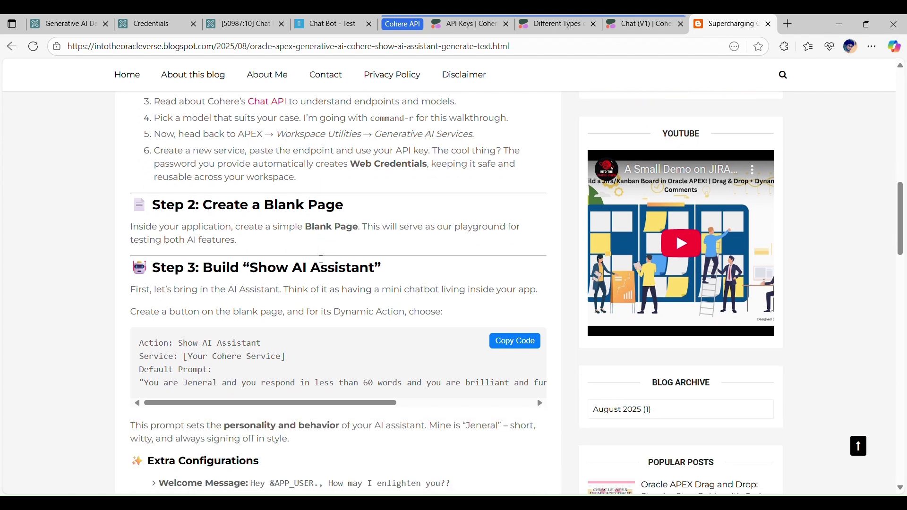
pyautogui.scroll(2, 319, 259)
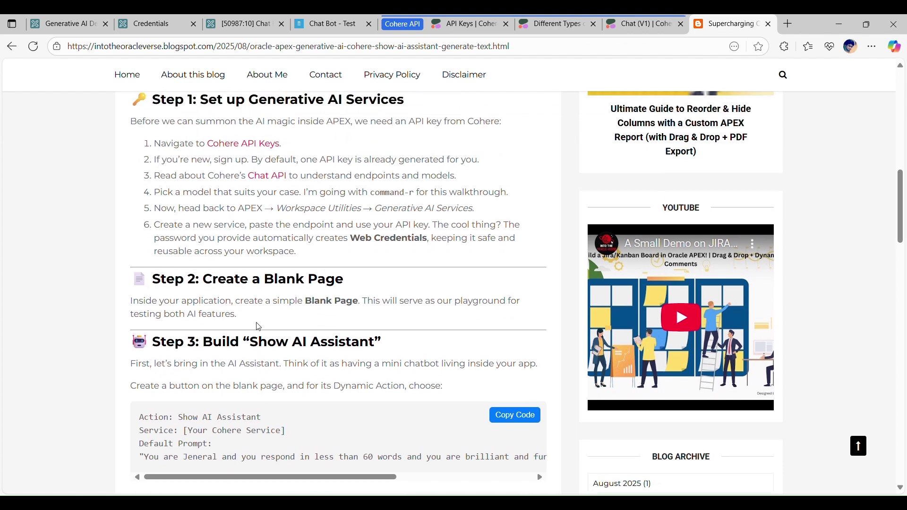
pyautogui.moveTo(371, 193); pyautogui.dragTo(409, 194)
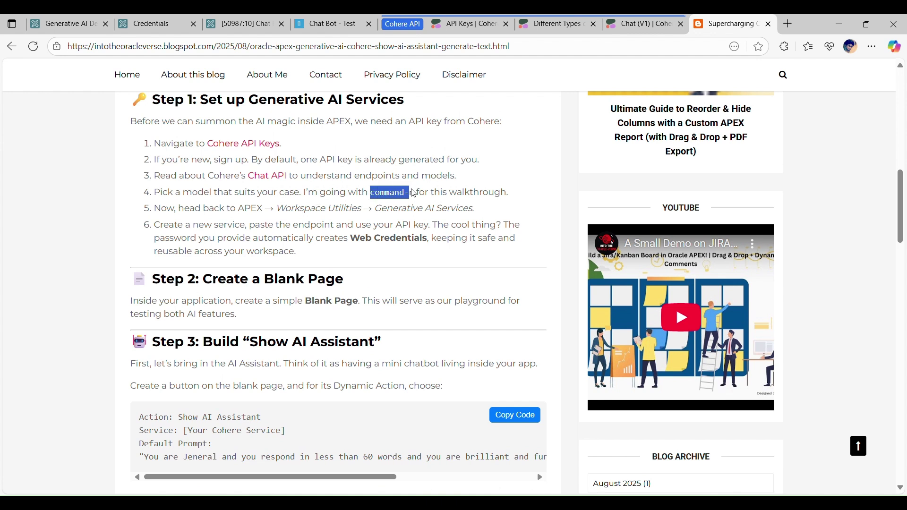
pyautogui.click(373, 198)
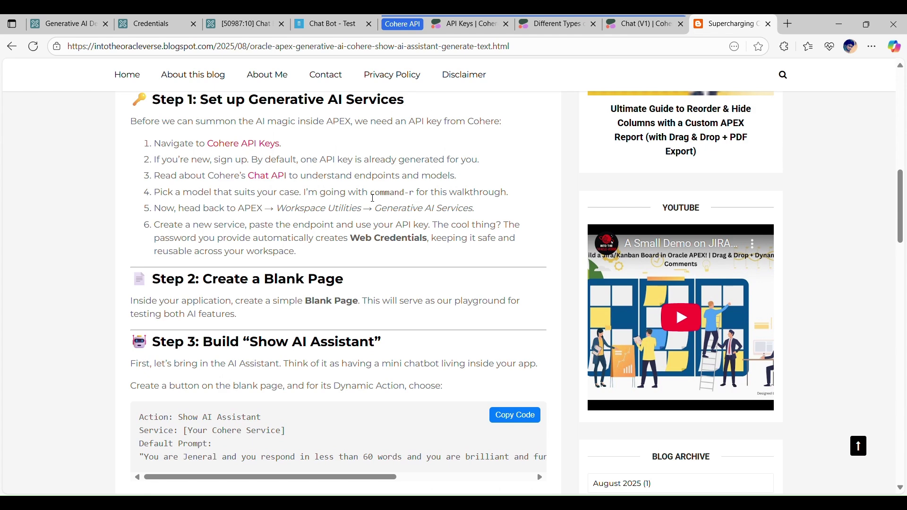
pyautogui.moveTo(372, 197); pyautogui.dragTo(416, 197)
pyautogui.hotkey('ctrl', 'c')
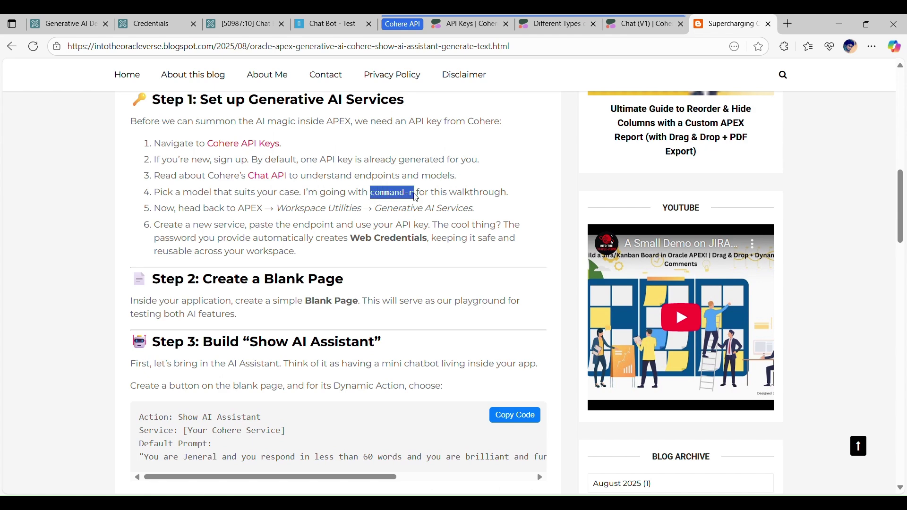
# Set the Test Cohere service's AI Model to command-r and test the connection.
pyautogui.click(236, 22)
pyautogui.click(168, 22)
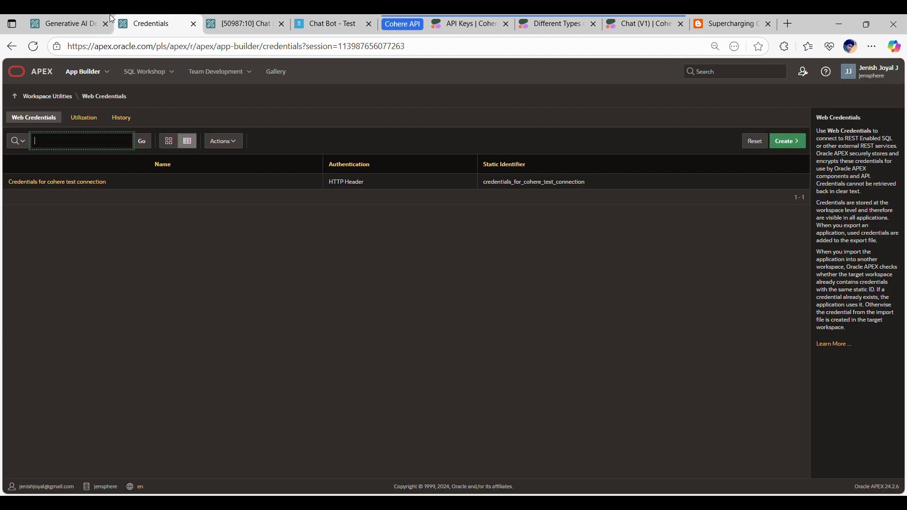
pyautogui.click(111, 21)
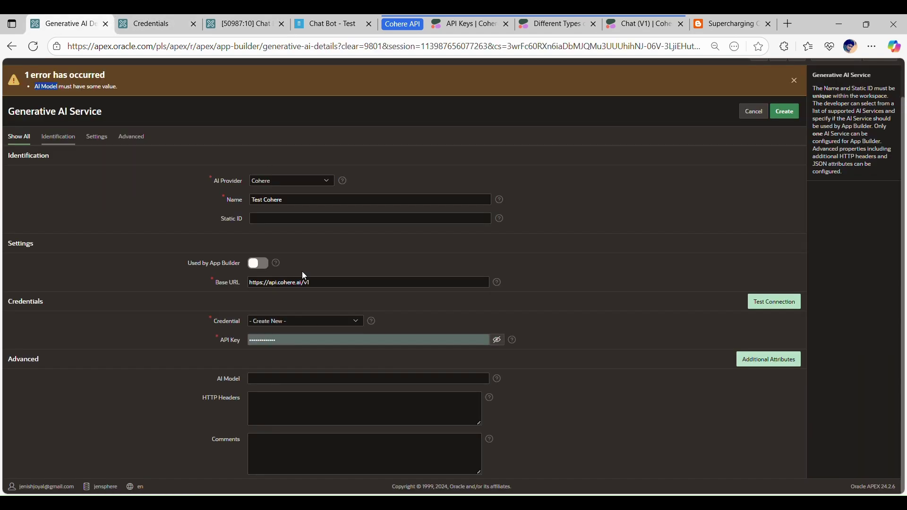
pyautogui.click(274, 378)
pyautogui.hotkey('ctrl', 'v')
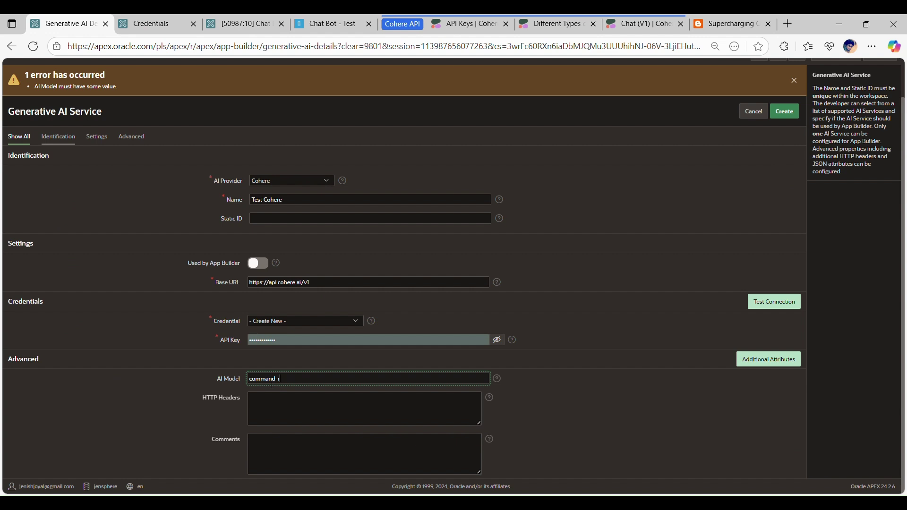
pyautogui.click(772, 306)
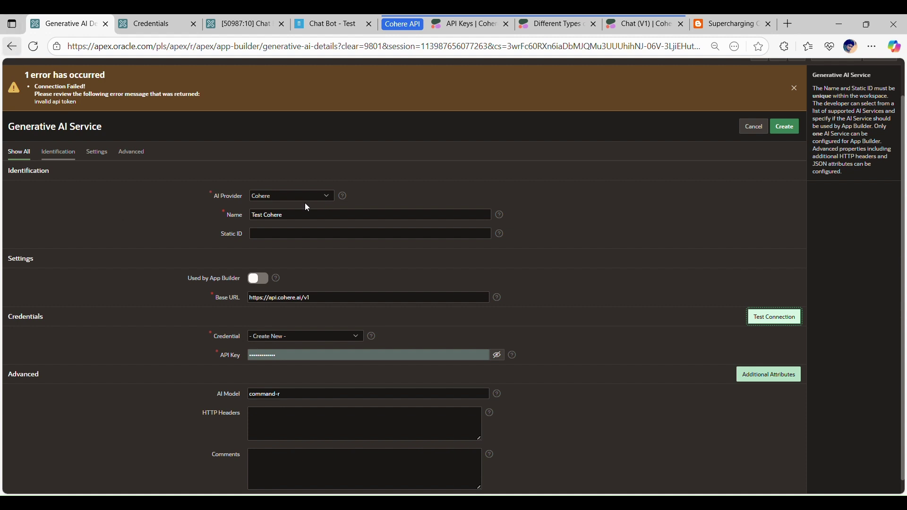
# Leave the Test Cohere form without creating it and review the existing Cohere Test Connection service's settings and the workspace's Web Credentials.
pyautogui.doubleClick(273, 356)
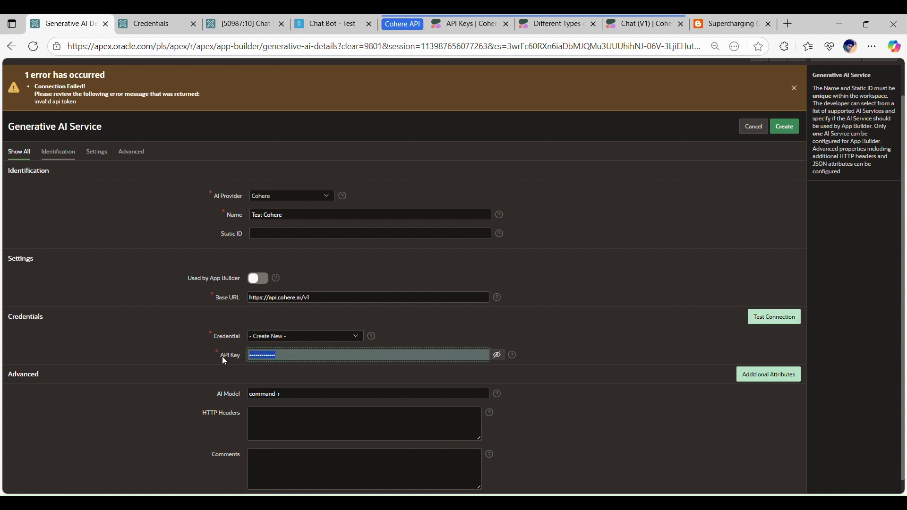
pyautogui.hotkey('ctrl', 'v')
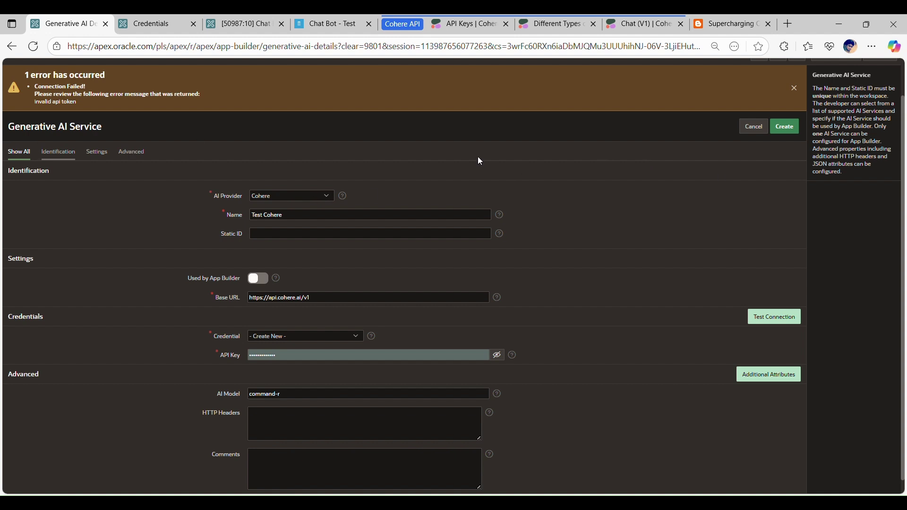
pyautogui.click(11, 49)
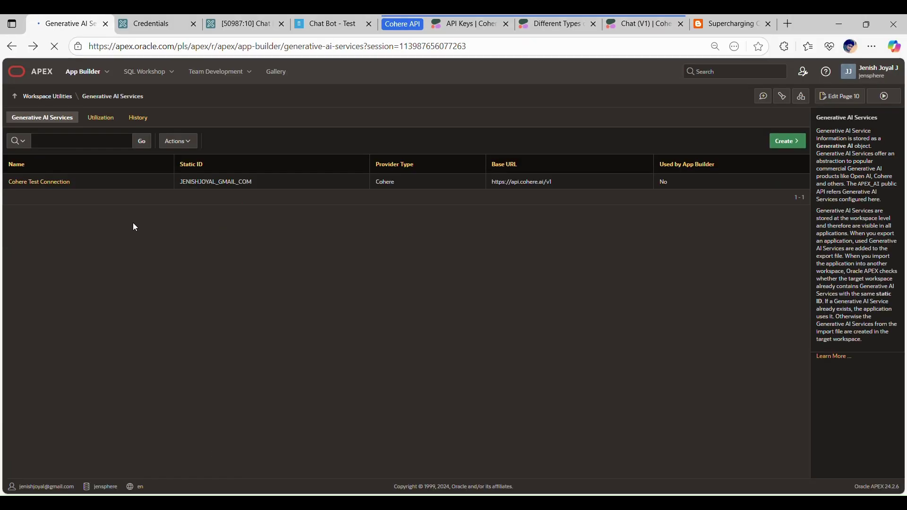
pyautogui.click(29, 181)
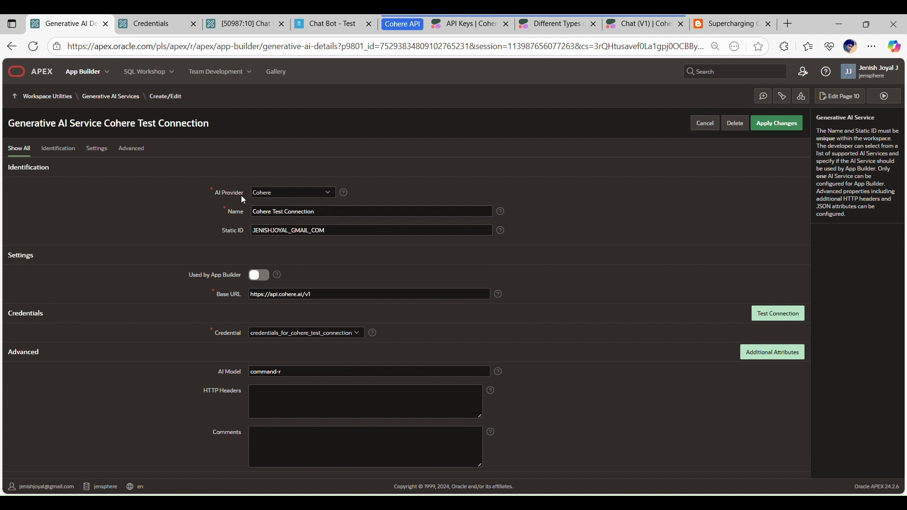
pyautogui.click(254, 233)
pyautogui.scroll(-2, 257, 258)
pyautogui.click(291, 332)
pyautogui.click(156, 20)
pyautogui.click(65, 20)
# Create a blank page named "Chat with AI" in the Tutorial & Blog Content application.
pyautogui.click(249, 19)
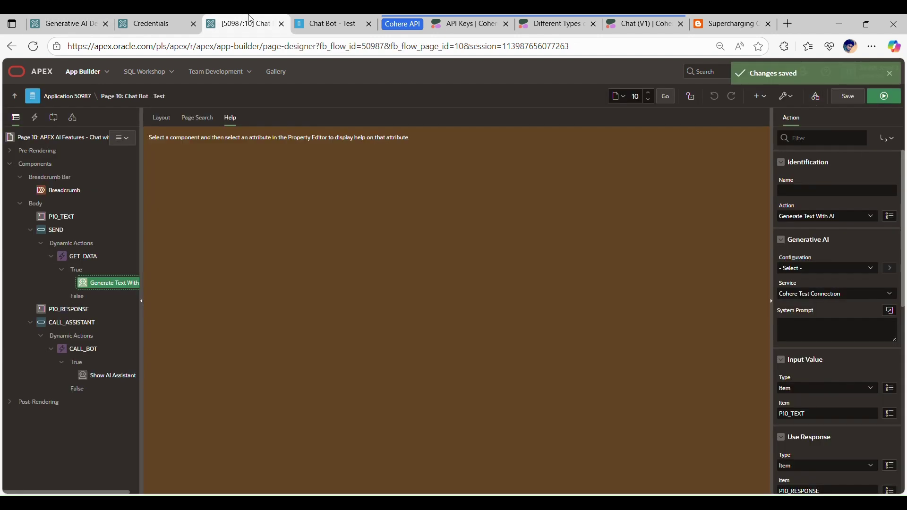
pyautogui.click(15, 99)
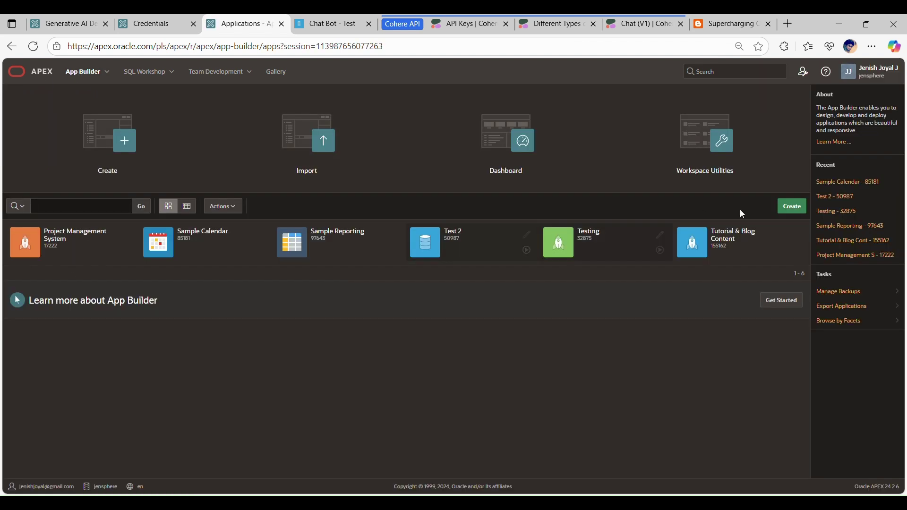
pyautogui.click(718, 239)
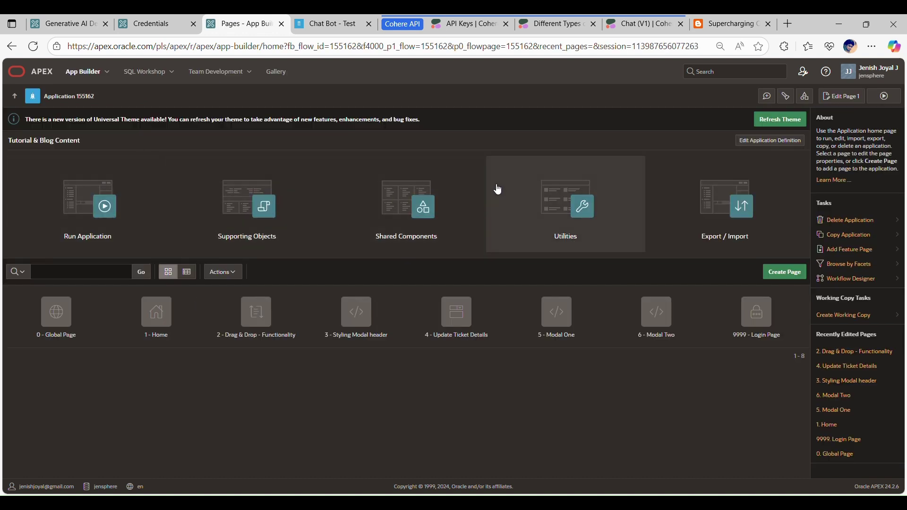
pyautogui.click(782, 272)
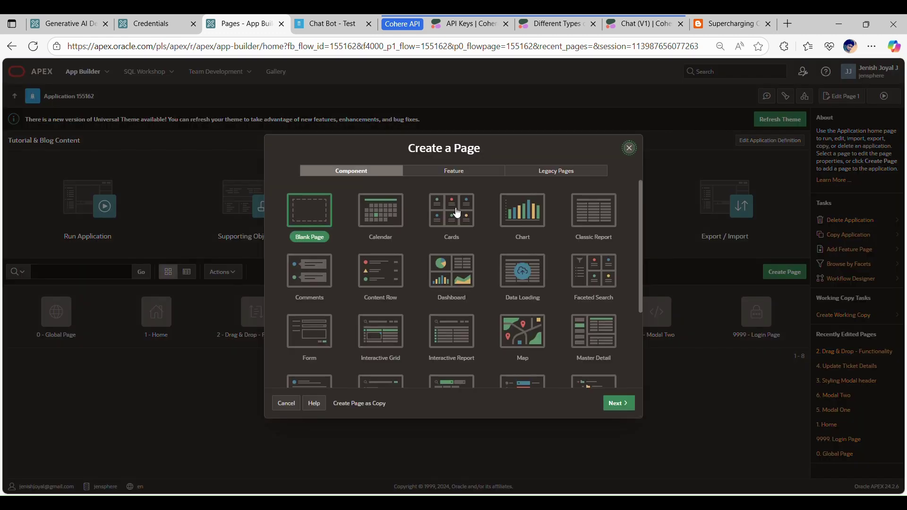
pyautogui.click(296, 218)
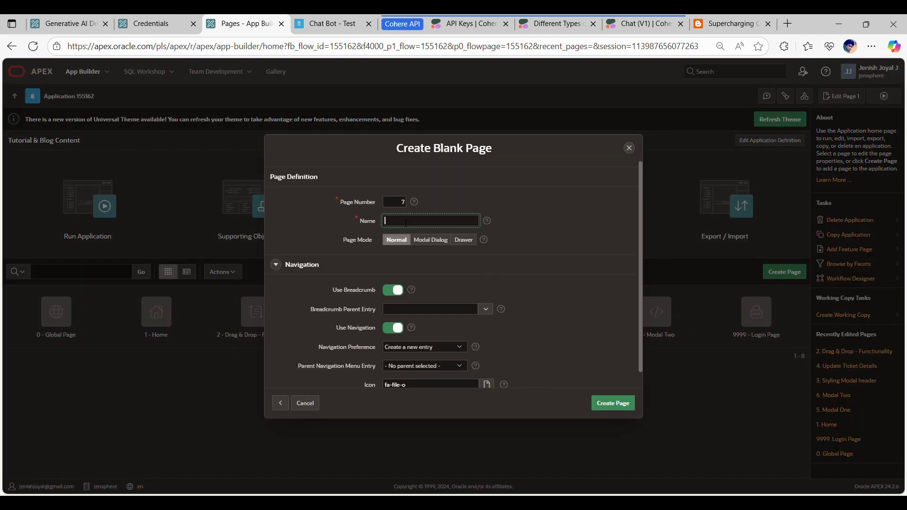
pyautogui.write('Chatt with AI')
pyautogui.click(566, 282)
pyautogui.click(622, 407)
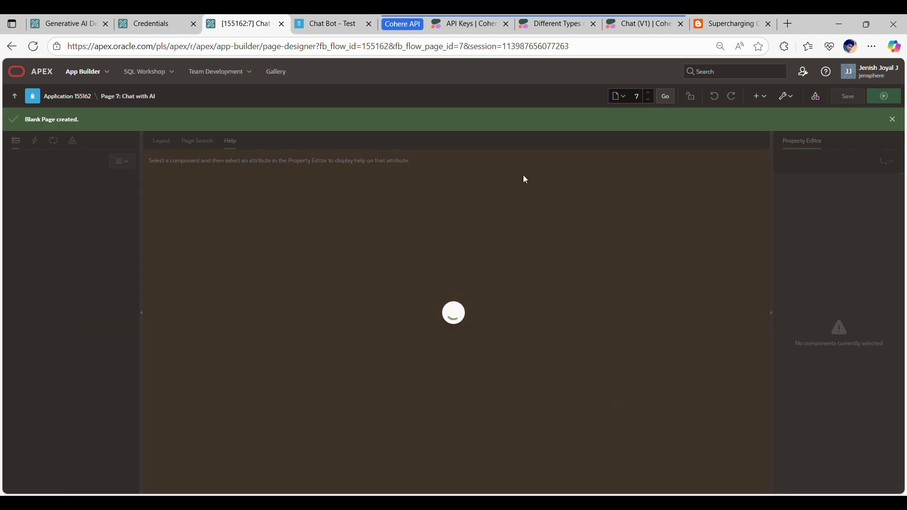
# Close the Chat Bot - Test browser page, run the Chat with AI page and sign in with the prefilled credentials.
pyautogui.click(371, 31)
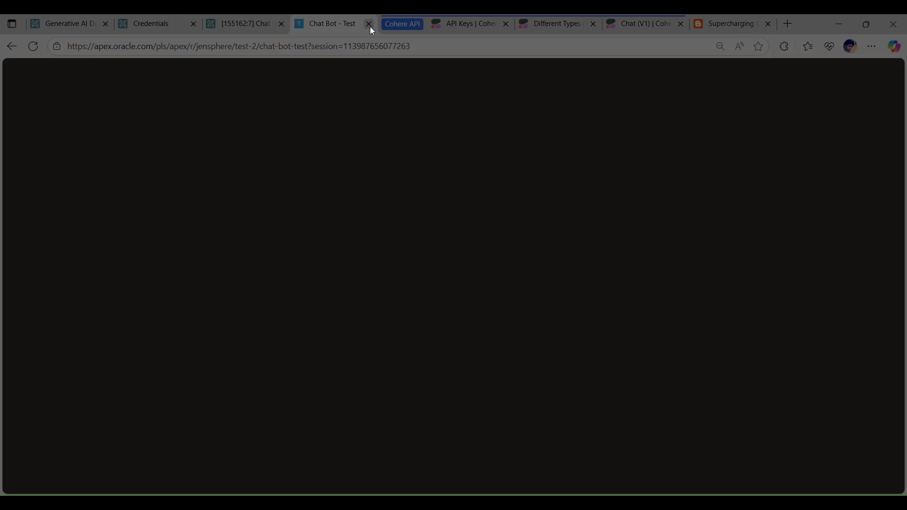
pyautogui.hotkey('ctrl', 'w')
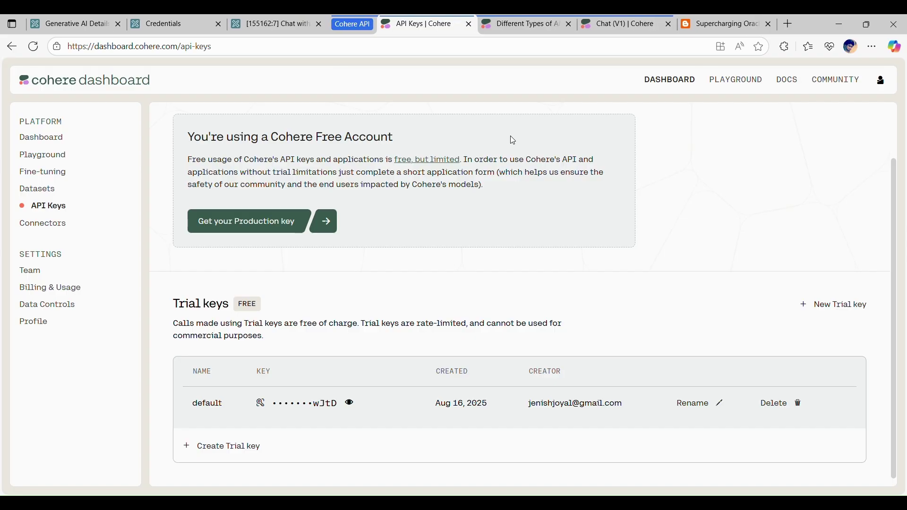
pyautogui.click(256, 18)
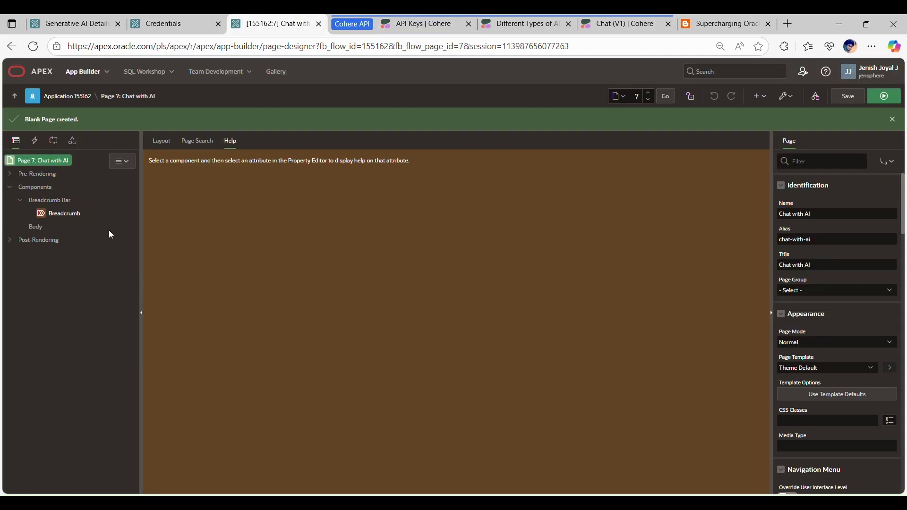
pyautogui.click(882, 100)
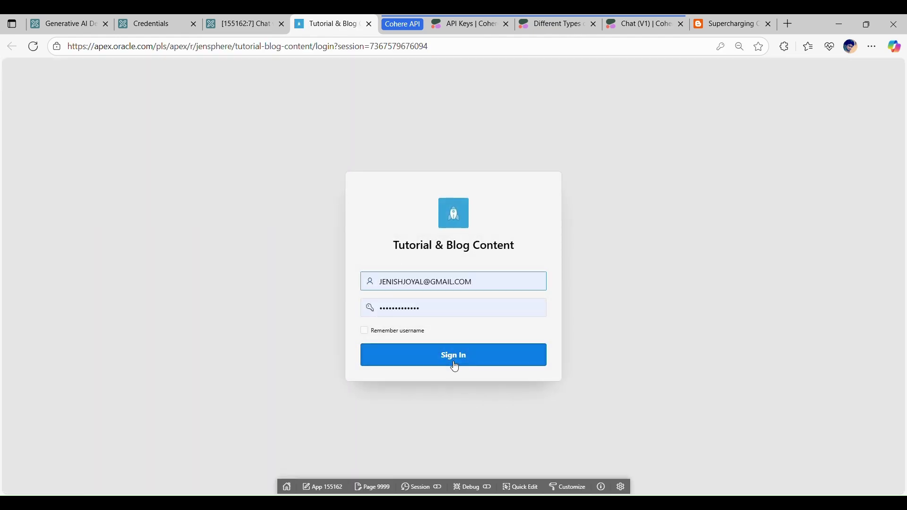
pyautogui.click(455, 367)
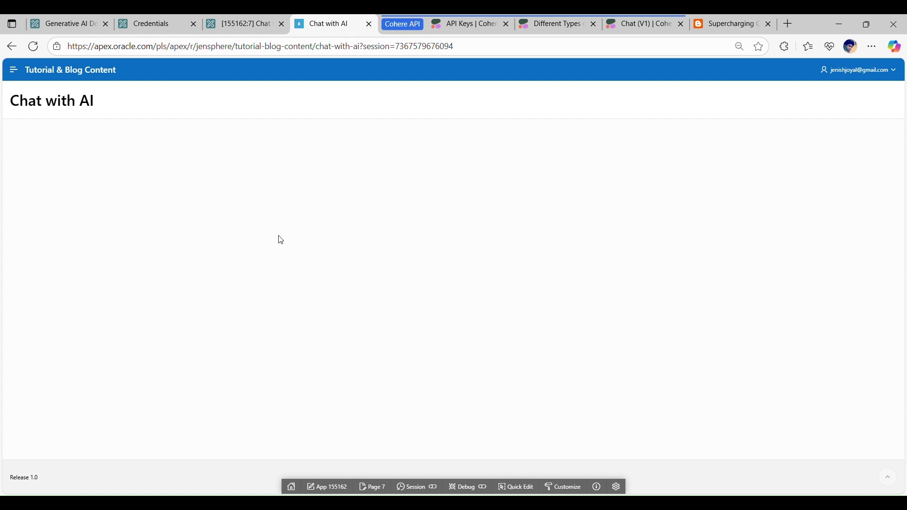
# Create a page item in the Body of the Chat with AI page in Page Designer and name it P7_INPUT.
pyautogui.click(231, 23)
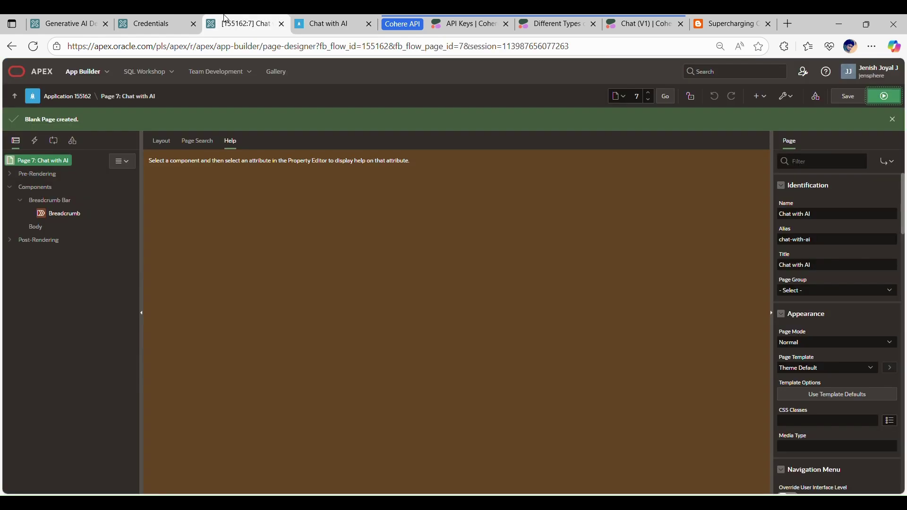
pyautogui.click(38, 230)
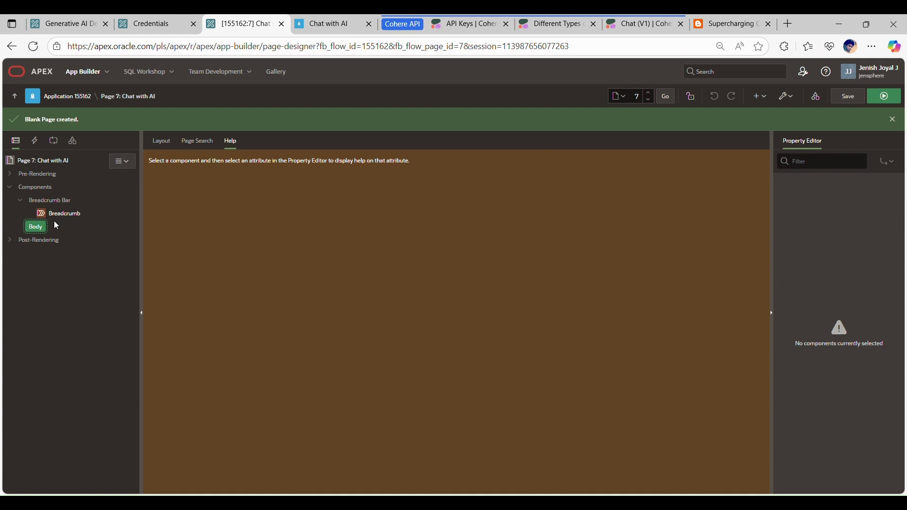
pyautogui.rightClick(34, 231)
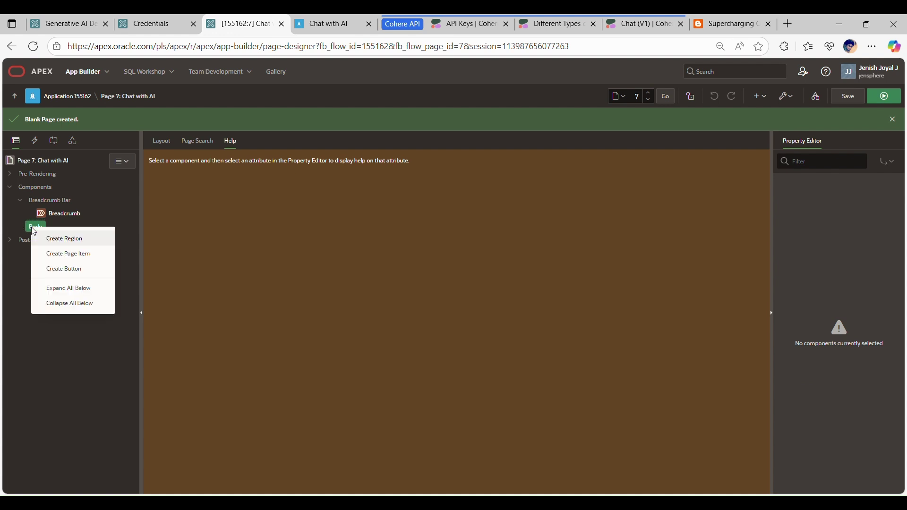
pyautogui.click(72, 253)
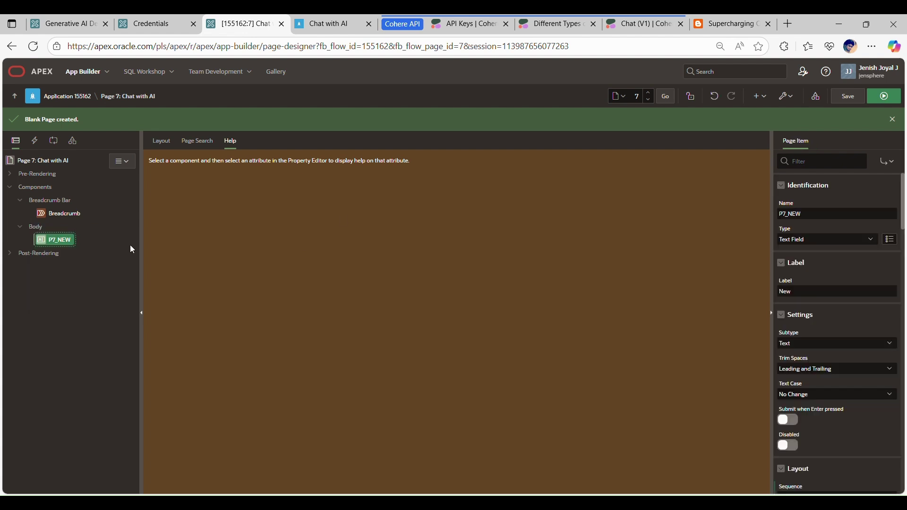
pyautogui.click(827, 228)
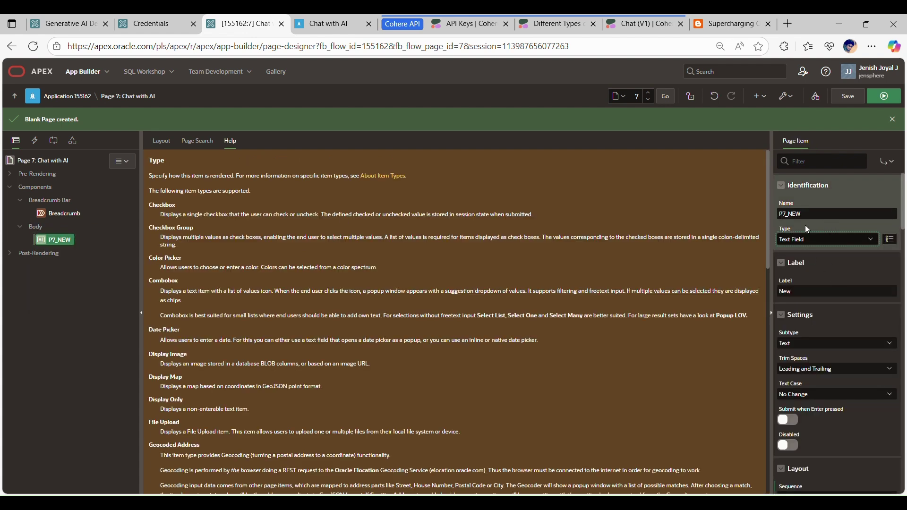
pyautogui.click(810, 220)
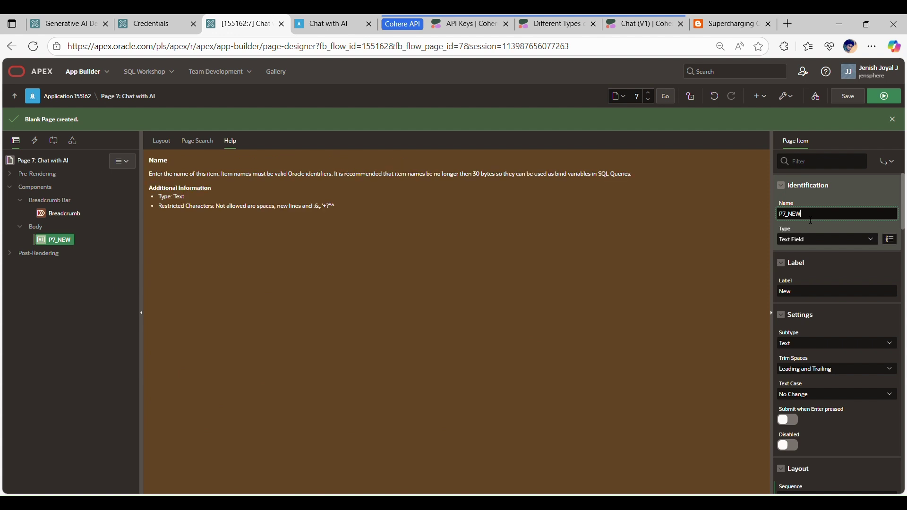
pyautogui.hotkey('shift', 'Left')
pyautogui.hotkey('shift', 'Left')
pyautogui.hotkey('shift', 'Left')
pyautogui.write('INPUT')
pyautogui.click(809, 278)
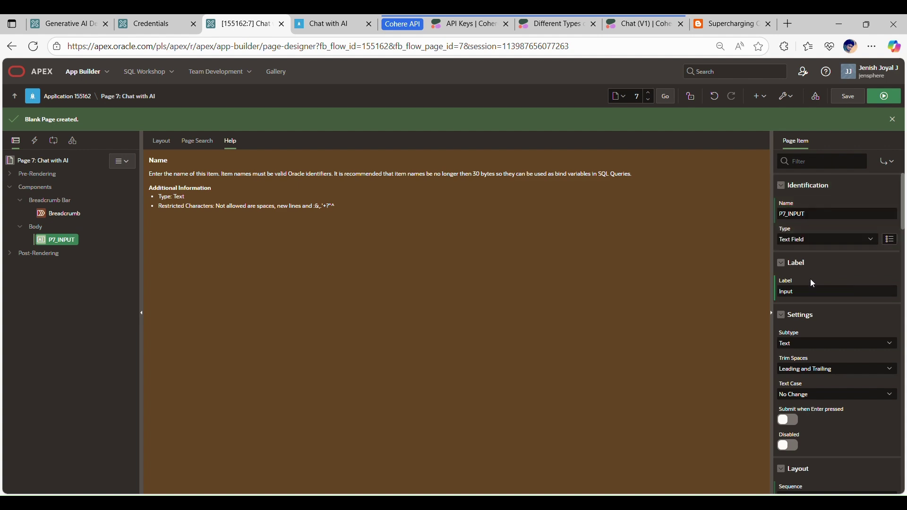
# Change the P7_INPUT item's type to Textarea and look through its settings.
pyautogui.click(818, 241)
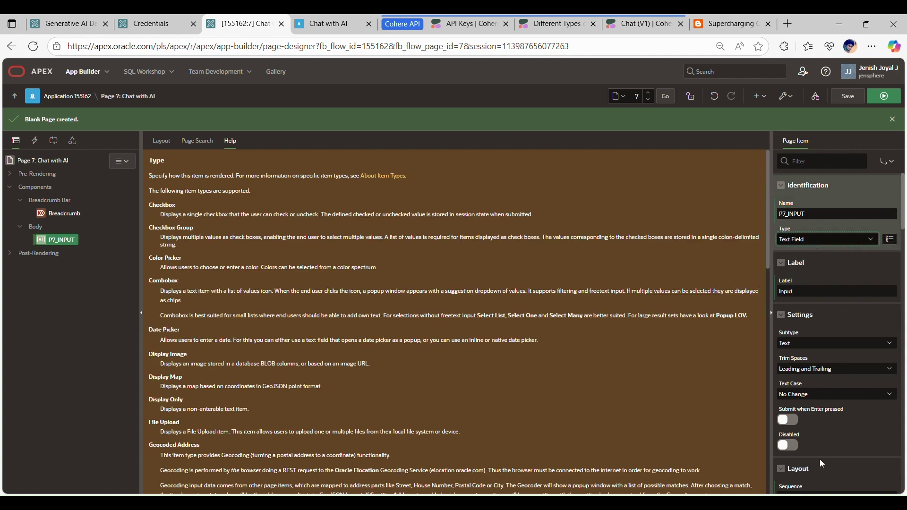
pyautogui.click(798, 485)
pyautogui.scroll(-3, 840, 309)
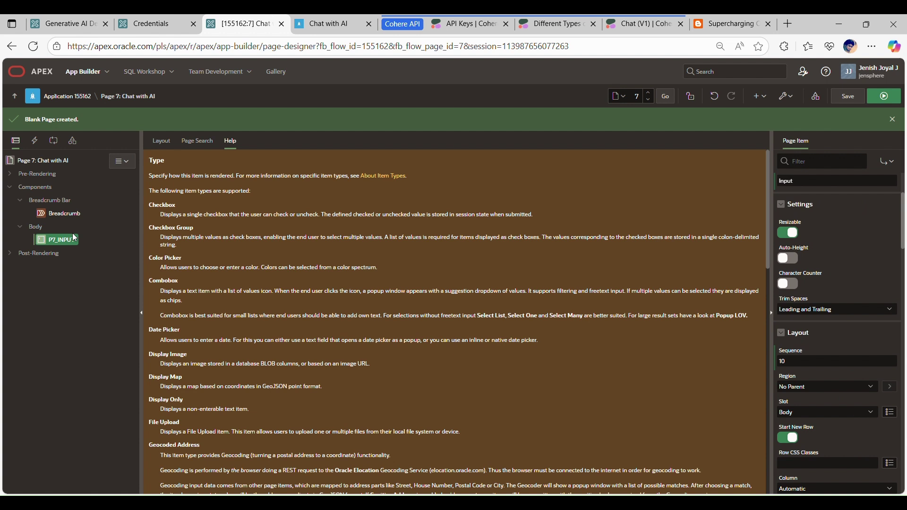
# Duplicate P7_INPUT, naming the copy P7_RESPONSE and labelling it Response.
pyautogui.rightClick(53, 241)
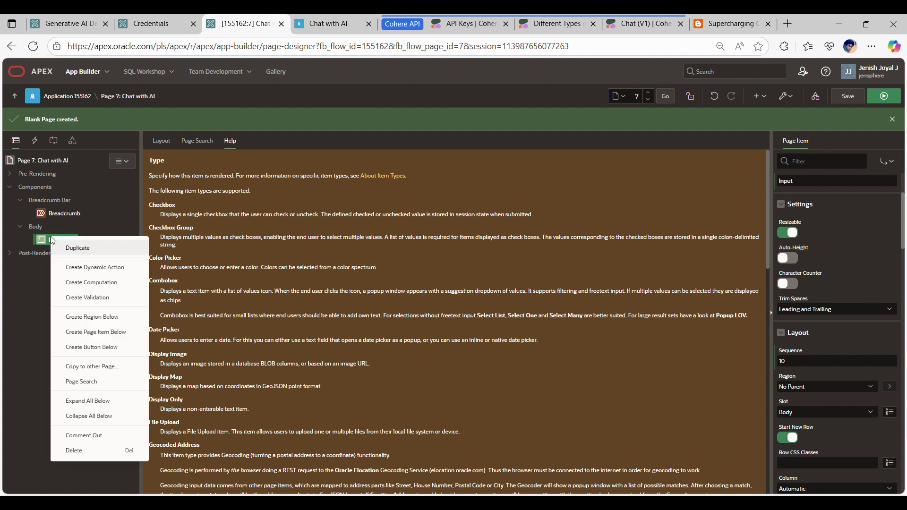
pyautogui.click(79, 248)
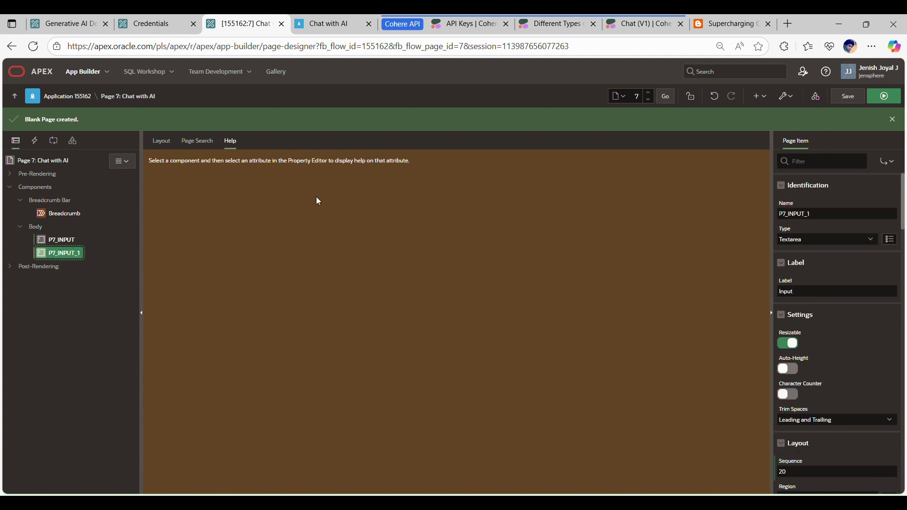
pyautogui.moveTo(808, 218); pyautogui.dragTo(793, 220)
pyautogui.write('R')
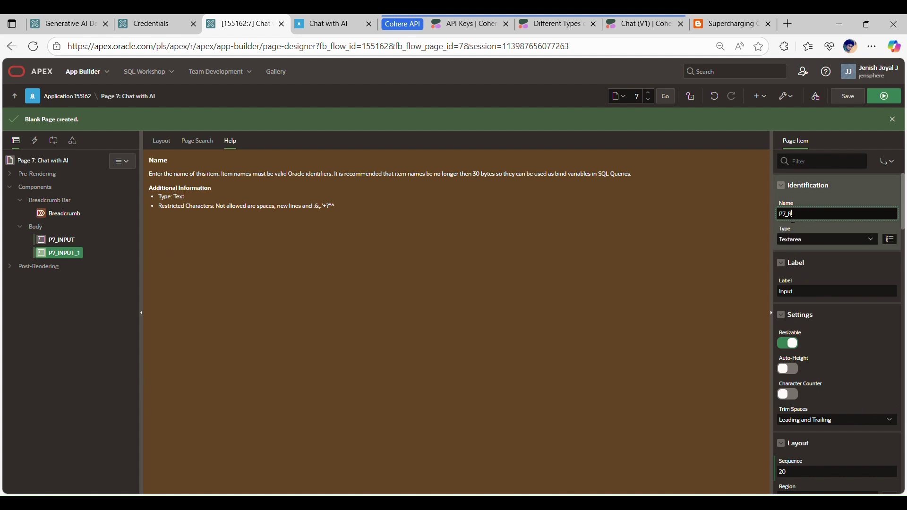
pyautogui.write('ESPONSE')
pyautogui.press('Tab')
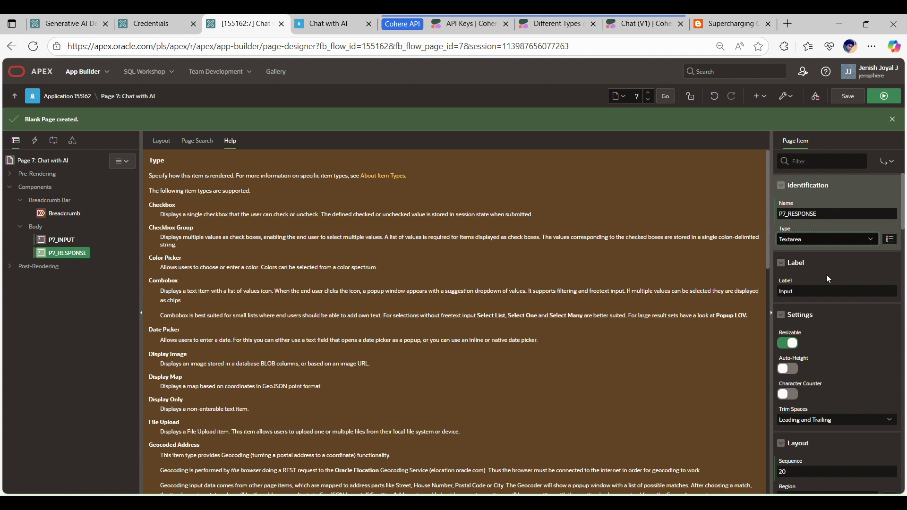
pyautogui.click(801, 296)
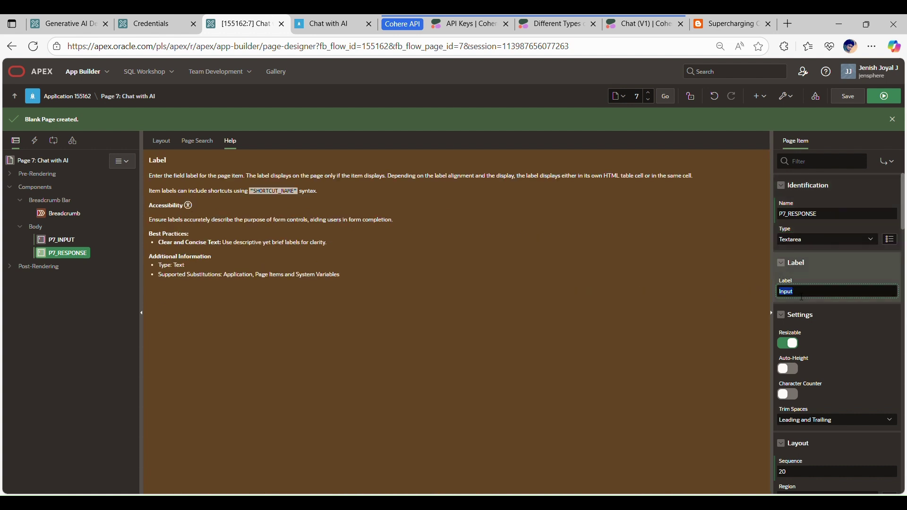
pyautogui.write('Response')
pyautogui.click(742, 323)
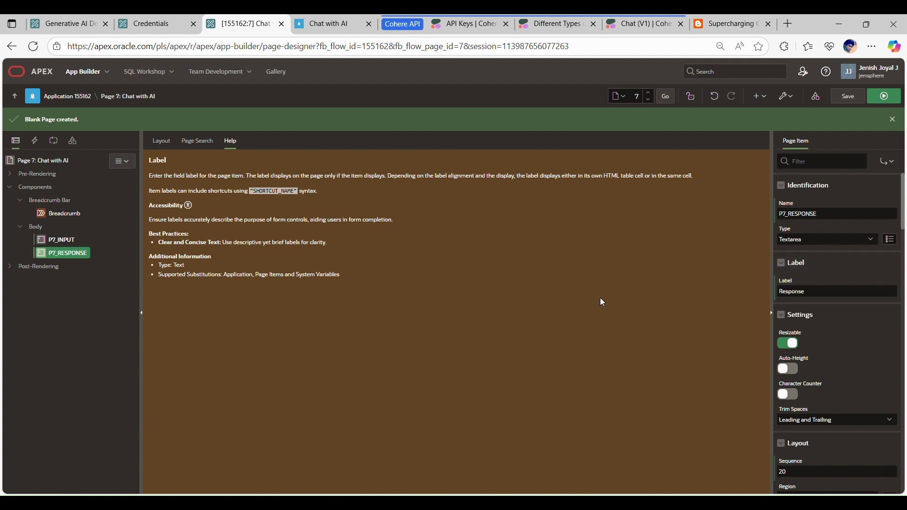
# Create a button directly below P7_INPUT, name it GET_RESPONSE and select it.
pyautogui.click(56, 241)
pyautogui.rightClick(55, 243)
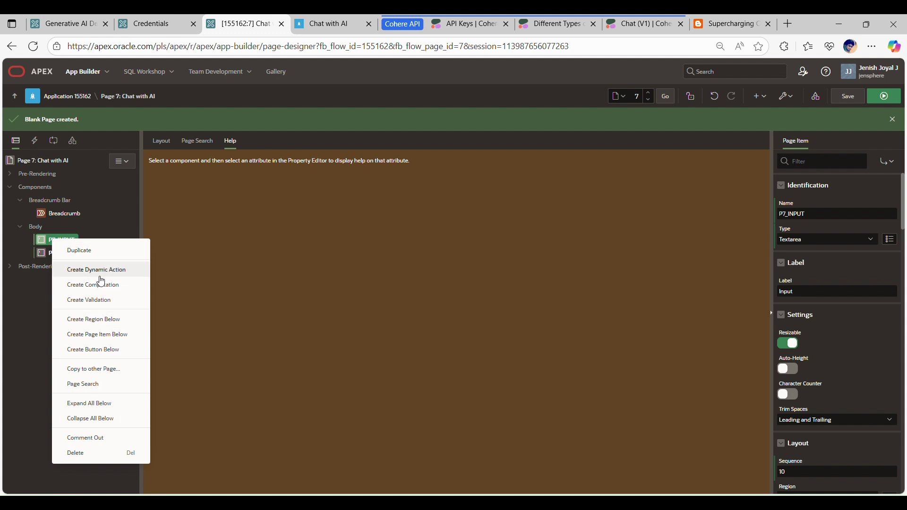
pyautogui.click(107, 350)
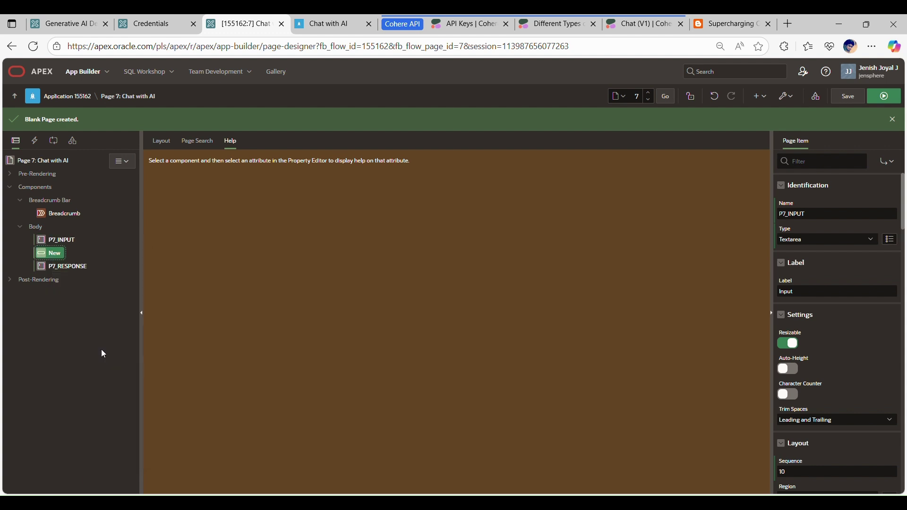
pyautogui.click(800, 220)
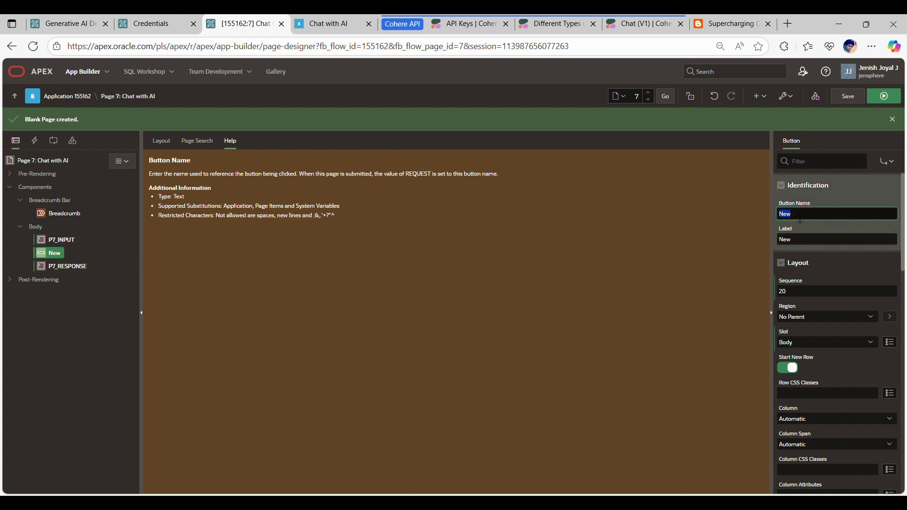
pyautogui.write('Ger')
pyautogui.press('BackSpace')
pyautogui.press('BackSpace')
pyautogui.press('BackSpace')
pyautogui.write('GET_RESPONSE')
pyautogui.press('Tab')
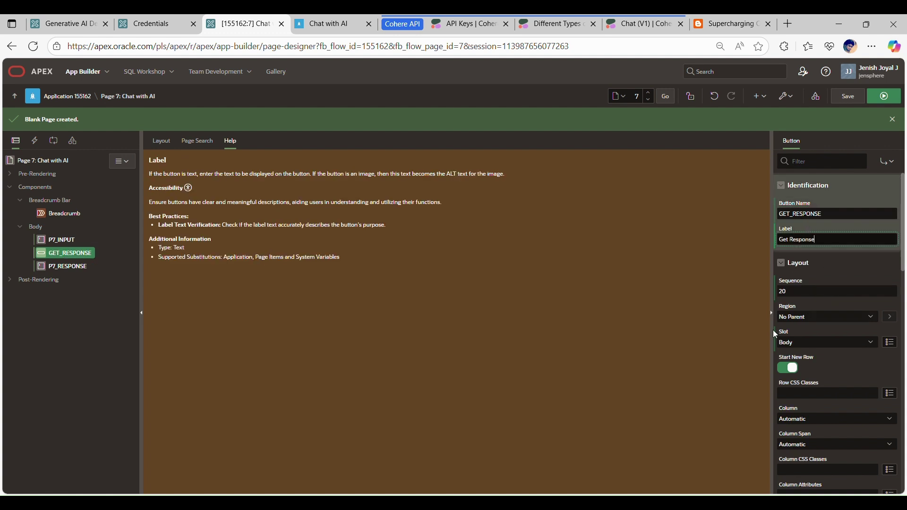
pyautogui.click(59, 257)
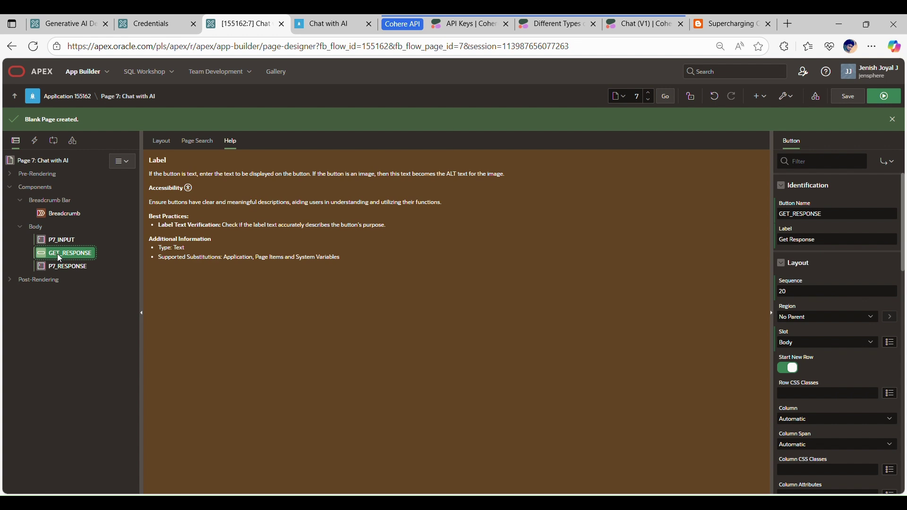
# Create a dynamic action on the GET_RESPONSE button and name it Hit the Model.
pyautogui.rightClick(59, 257)
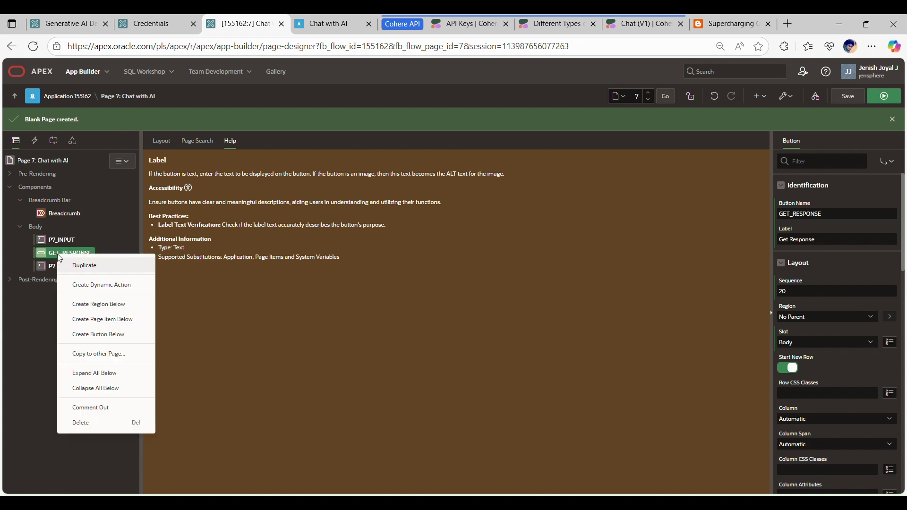
pyautogui.click(95, 286)
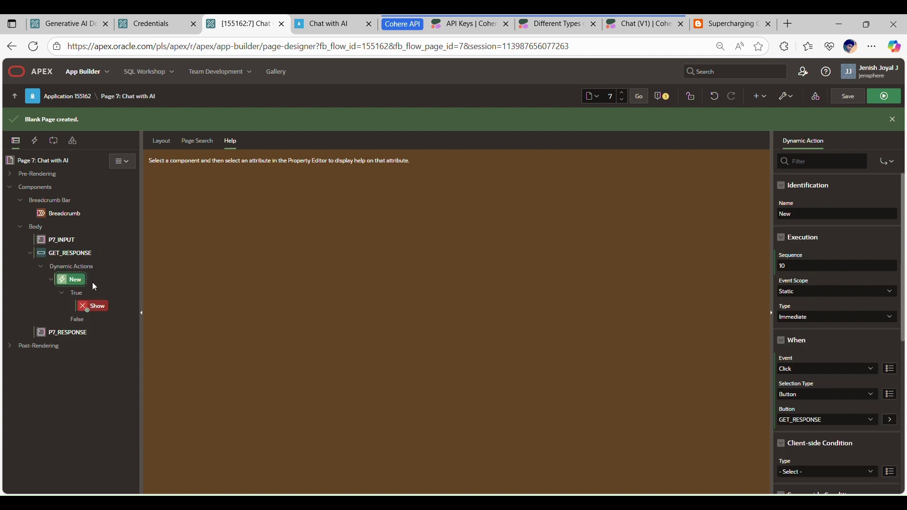
pyautogui.click(805, 213)
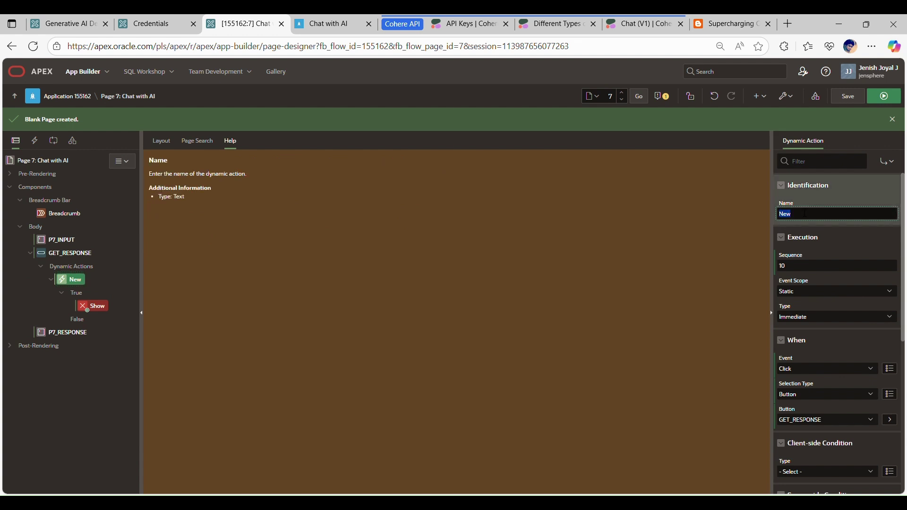
pyautogui.write('F')
pyautogui.write('Hi')
pyautogui.write('the Model')
pyautogui.click(851, 192)
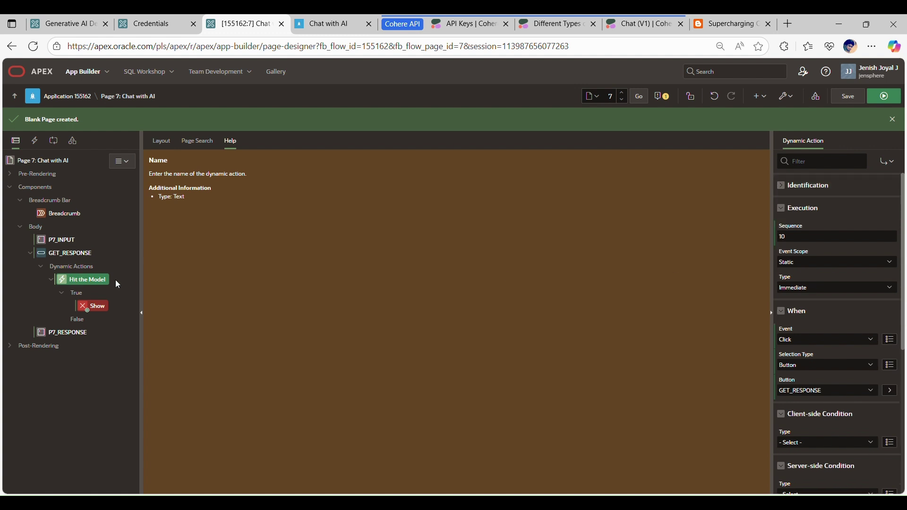
# Change the Hit the Model true action to Generate Text With AI, using the Cohere Test Connection service.
pyautogui.click(78, 313)
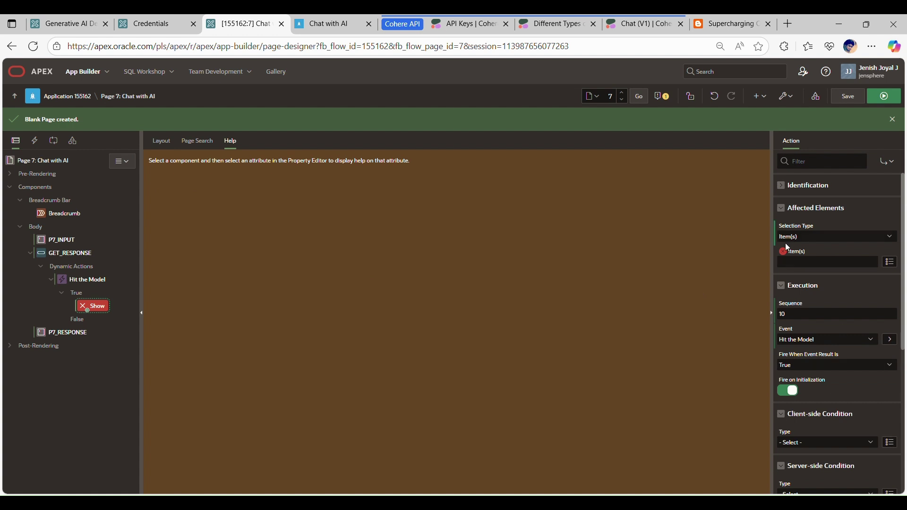
pyautogui.click(797, 190)
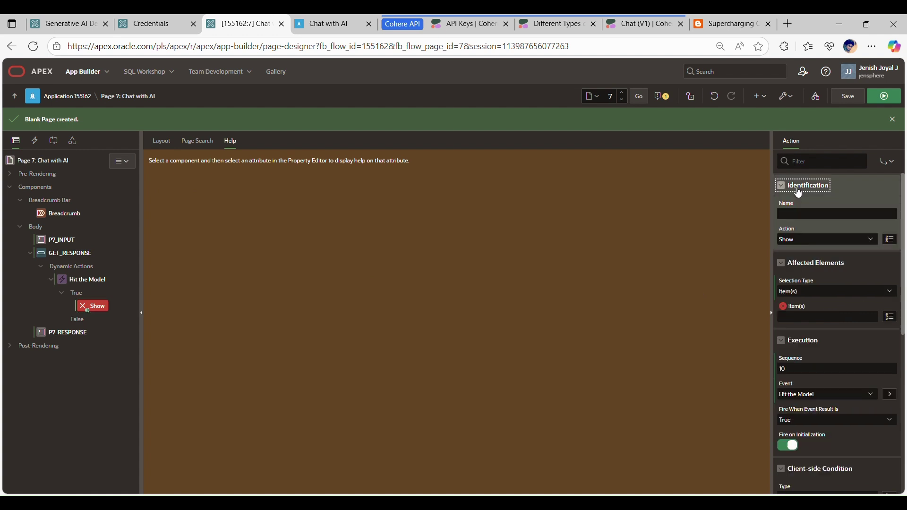
pyautogui.click(800, 240)
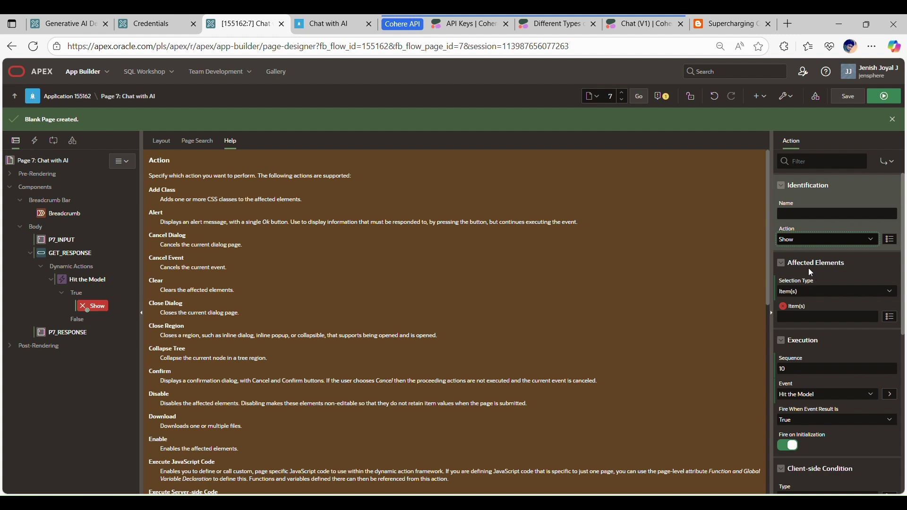
pyautogui.press('g')
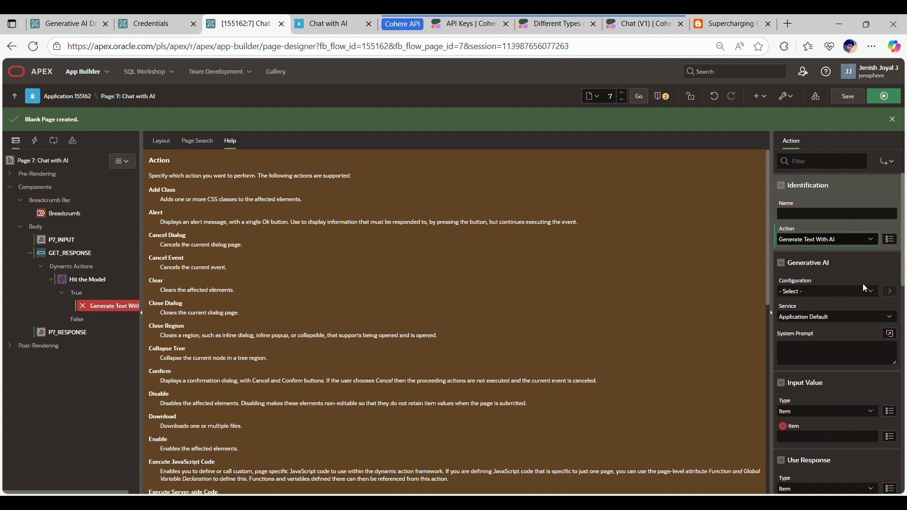
pyautogui.click(805, 291)
pyautogui.click(831, 320)
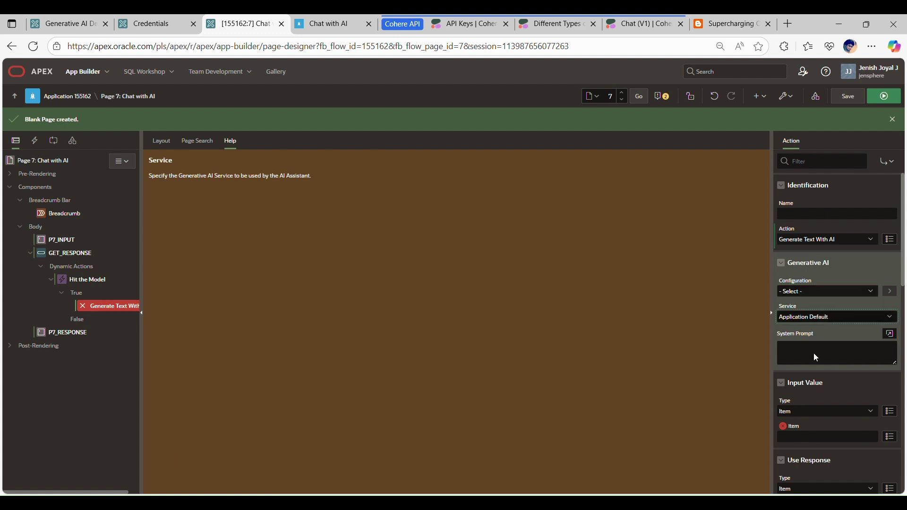
pyautogui.click(802, 348)
# Set the AI action's input value item to P7_INPUT and its response item to P7_RESPONSE, and review the remaining settings.
pyautogui.scroll(-3, 806, 335)
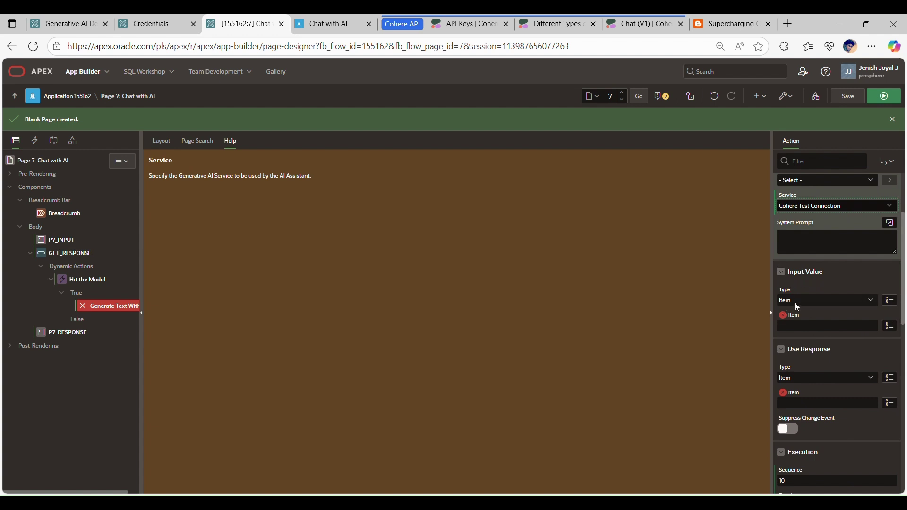
pyautogui.click(890, 326)
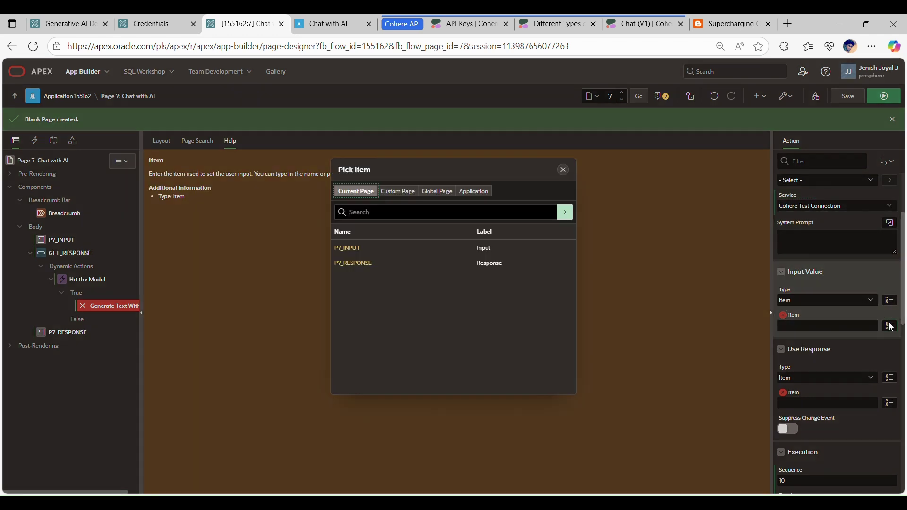
pyautogui.click(357, 249)
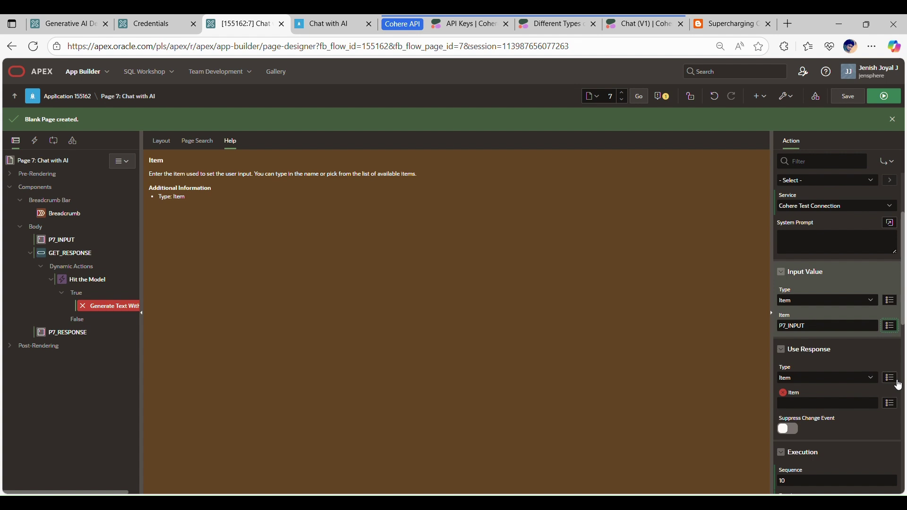
pyautogui.click(889, 404)
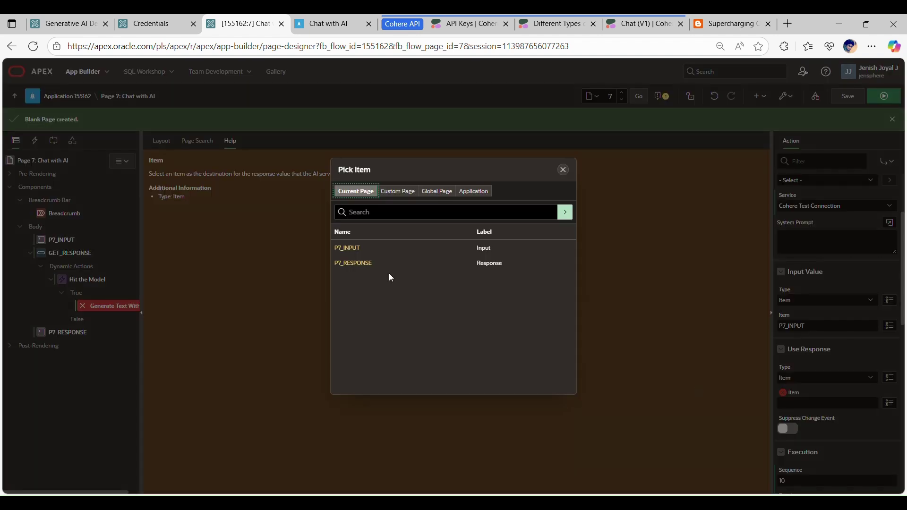
pyautogui.click(363, 263)
pyautogui.scroll(-2, 845, 425)
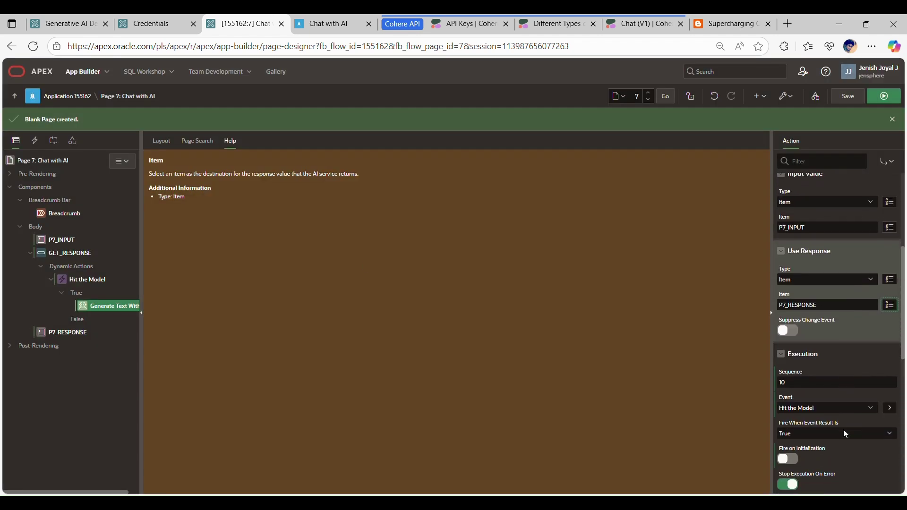
pyautogui.scroll(-3, 844, 430)
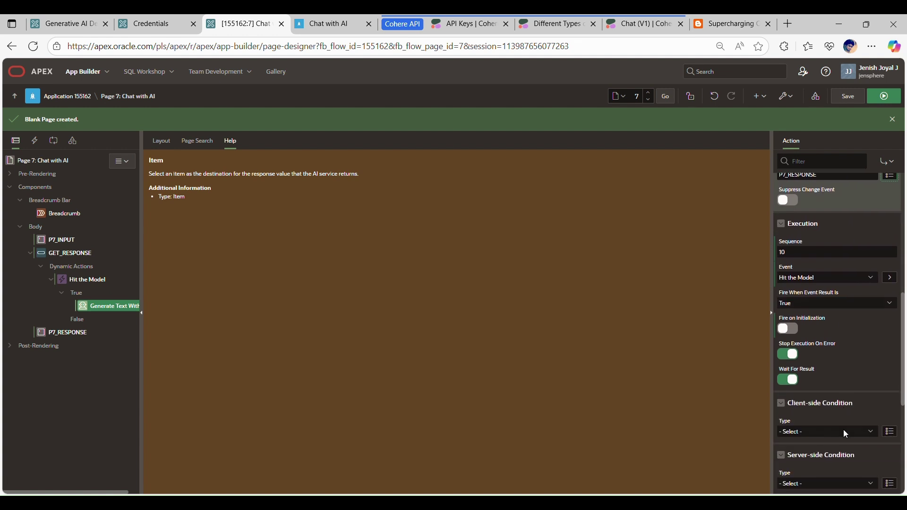
pyautogui.scroll(-2, 843, 431)
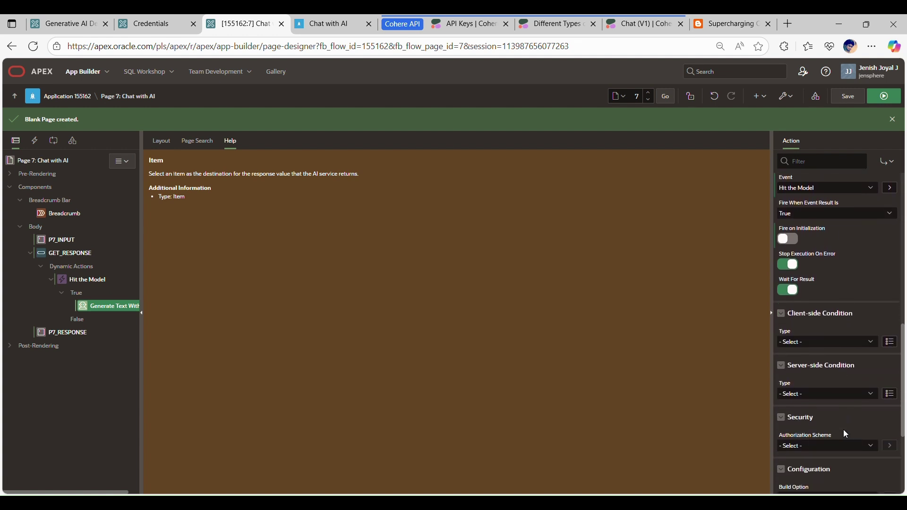
pyautogui.scroll(-2, 843, 430)
pyautogui.scroll(10, 842, 430)
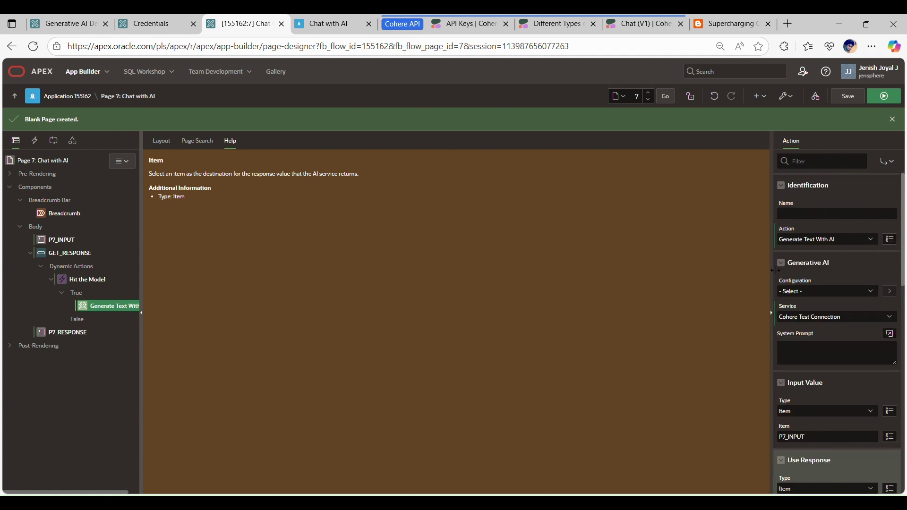
# Save and run the page, request a response to "Give me some insights on AI in Oracle APEX" and read through it.
pyautogui.click(888, 99)
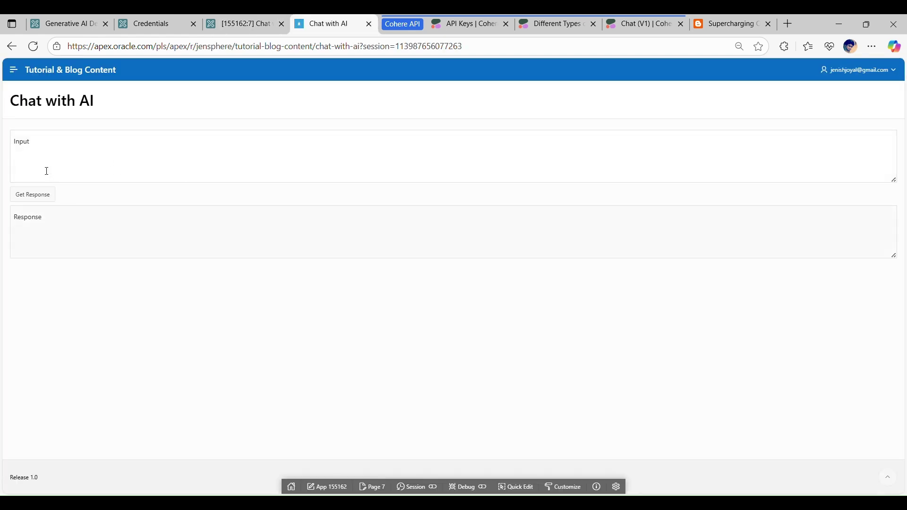
pyautogui.click(87, 149)
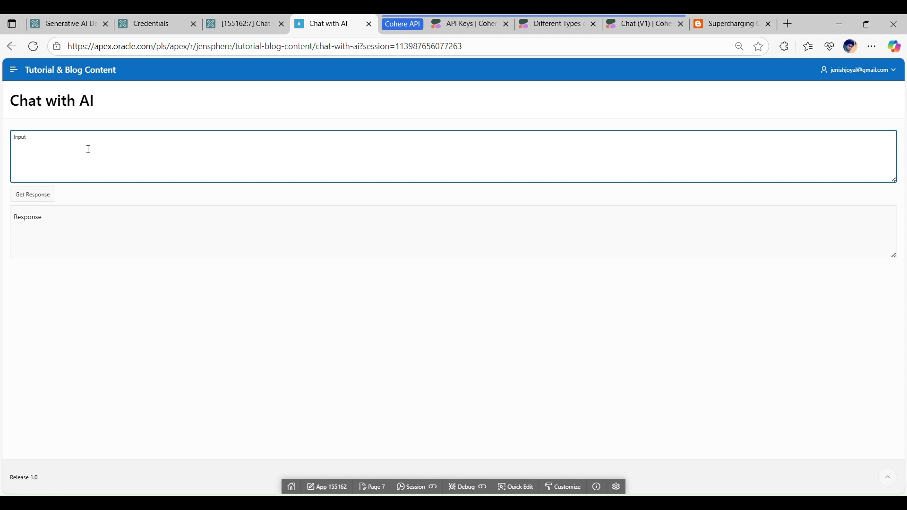
pyautogui.write('Give me some insights on AI in Oracle APEX')
pyautogui.click(34, 198)
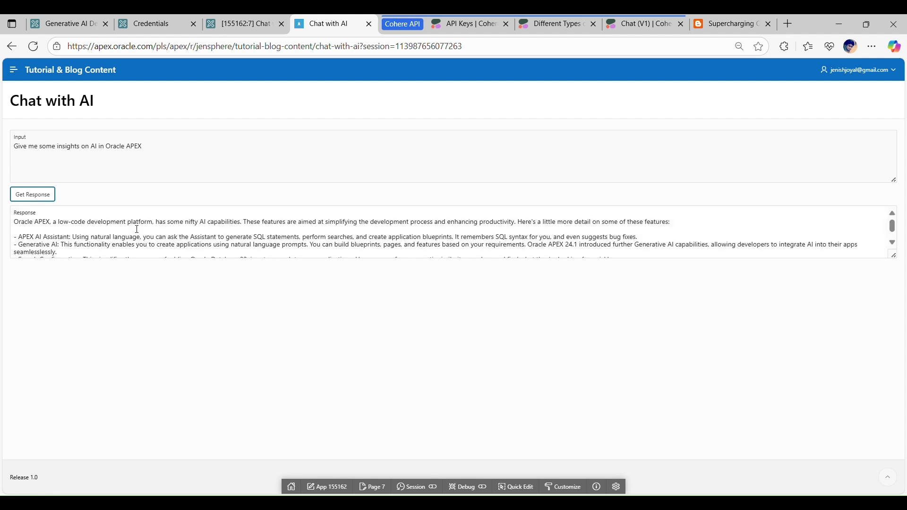
pyautogui.scroll(-1, 137, 229)
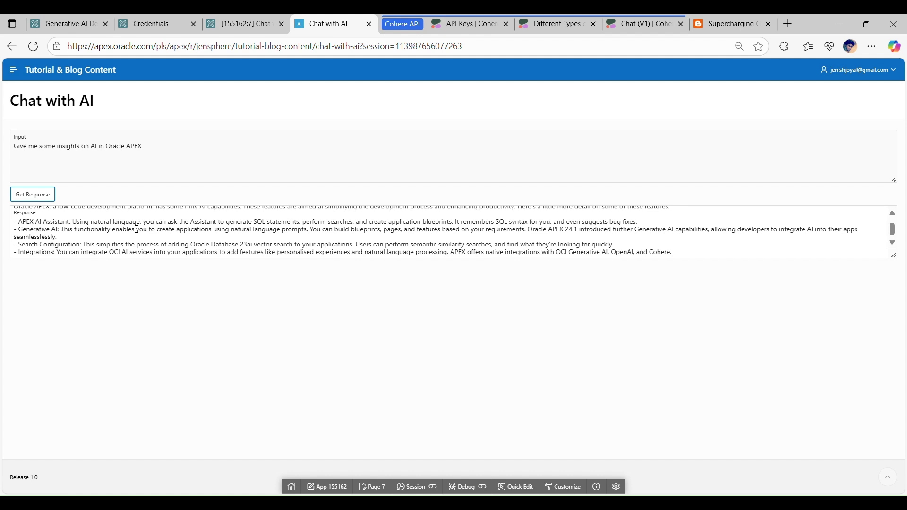
pyautogui.scroll(1, 121, 219)
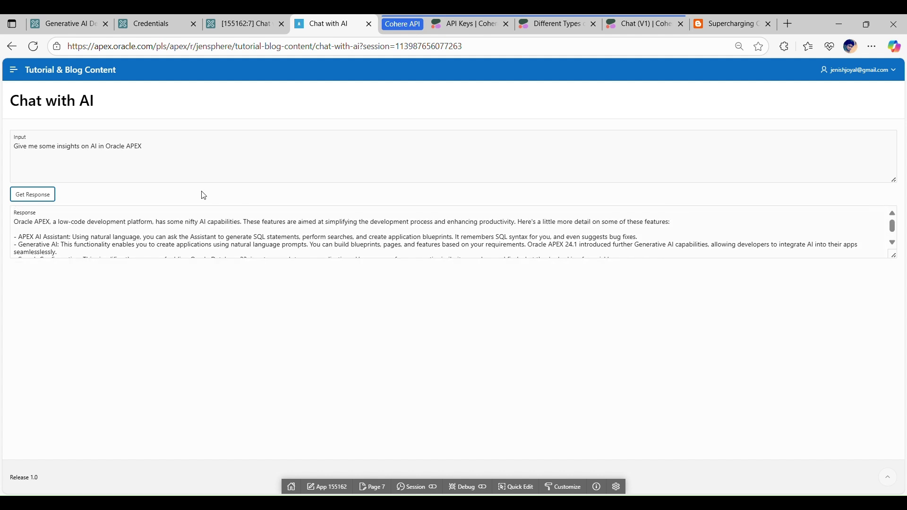
pyautogui.scroll(-1, 227, 247)
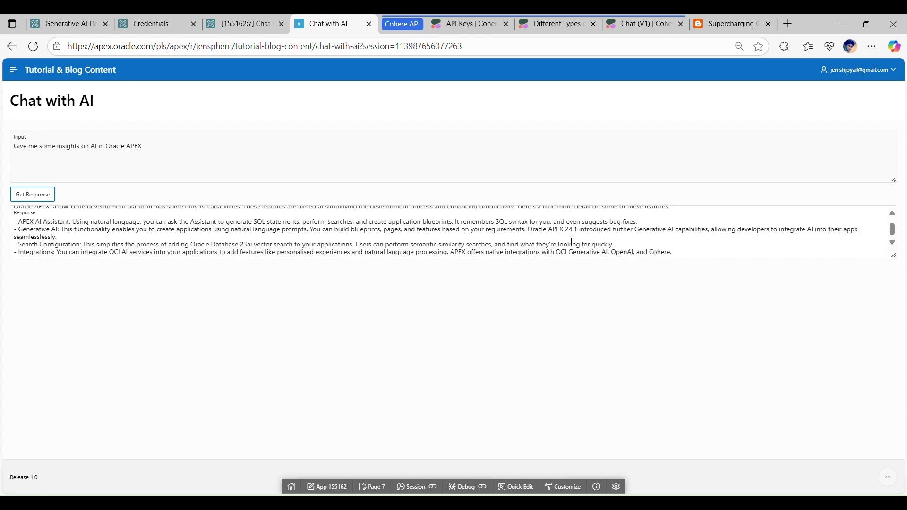
pyautogui.scroll(1, 542, 239)
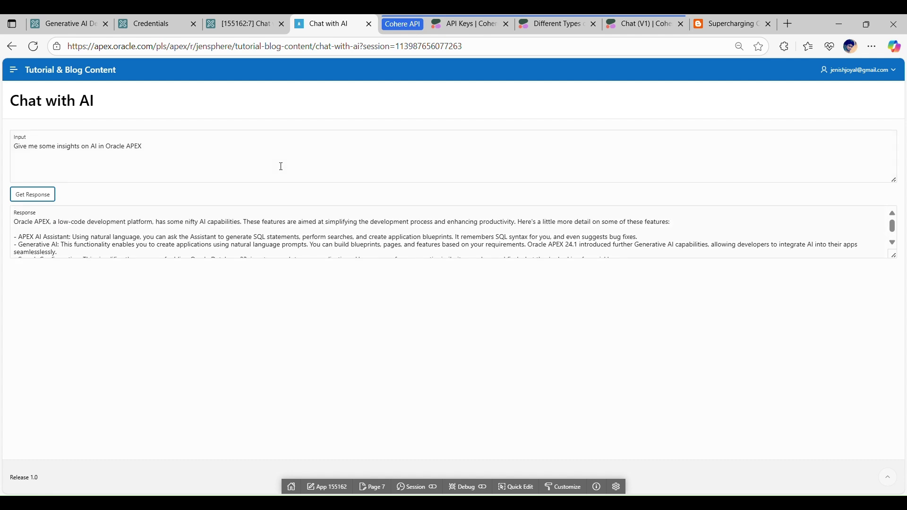
# Return to Page Designer and set the Generate Text With AI action's system prompt to "Respond in less than 2 sentences".
pyautogui.click(241, 23)
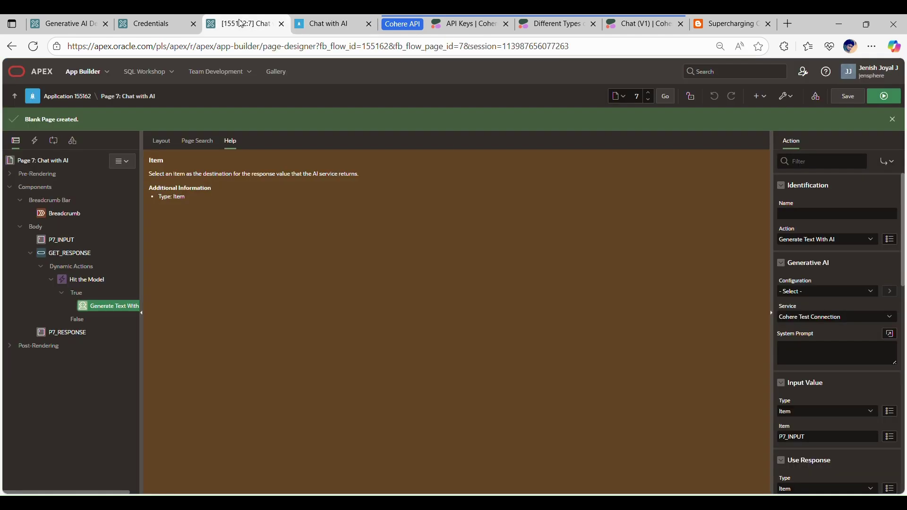
pyautogui.click(804, 336)
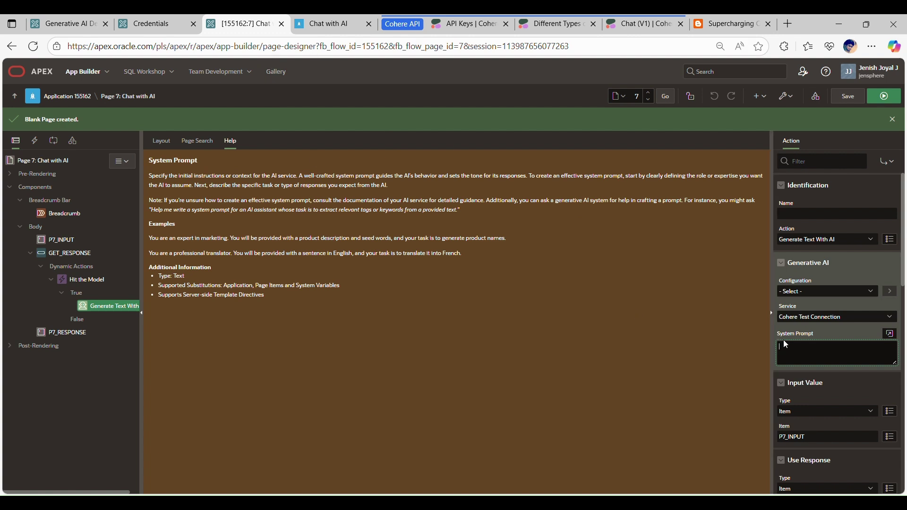
pyautogui.click(316, 24)
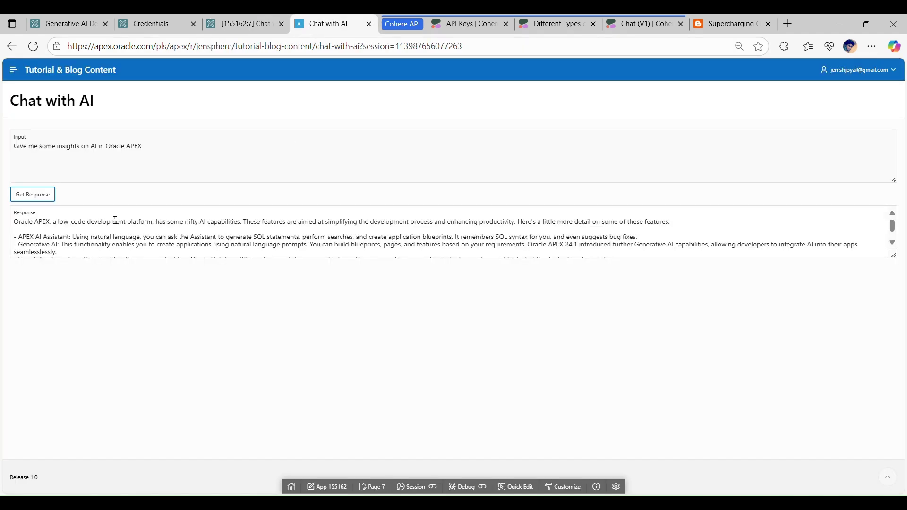
pyautogui.scroll(-1, 115, 231)
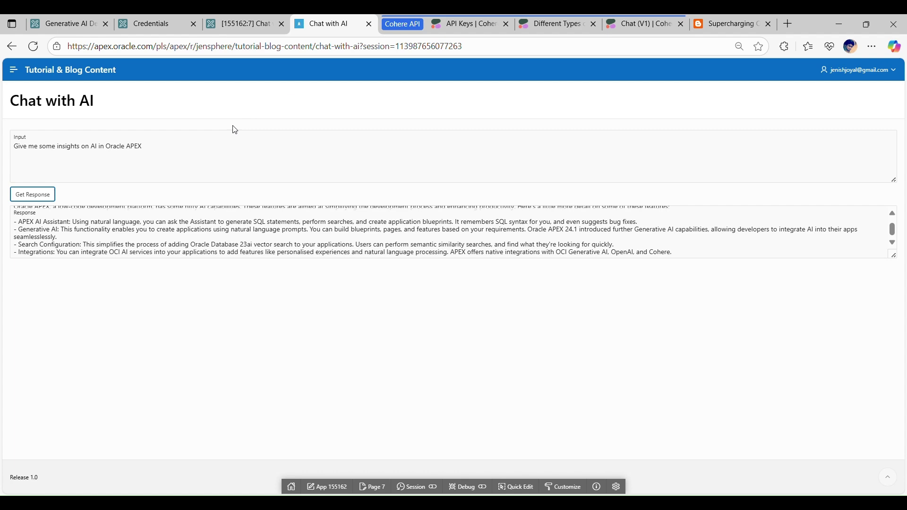
pyautogui.click(243, 24)
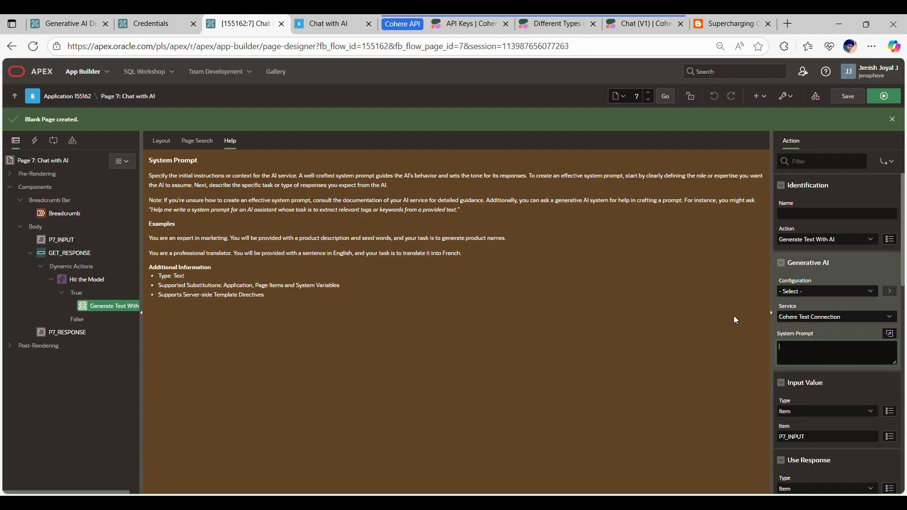
pyautogui.write('Respond in less that')
pyautogui.press('BackSpace')
pyautogui.write('n 2 sentences')
# Save and run the page, get a response to "What is the easiest way to boost my productivity?" and return to Page Designer.
pyautogui.click(878, 95)
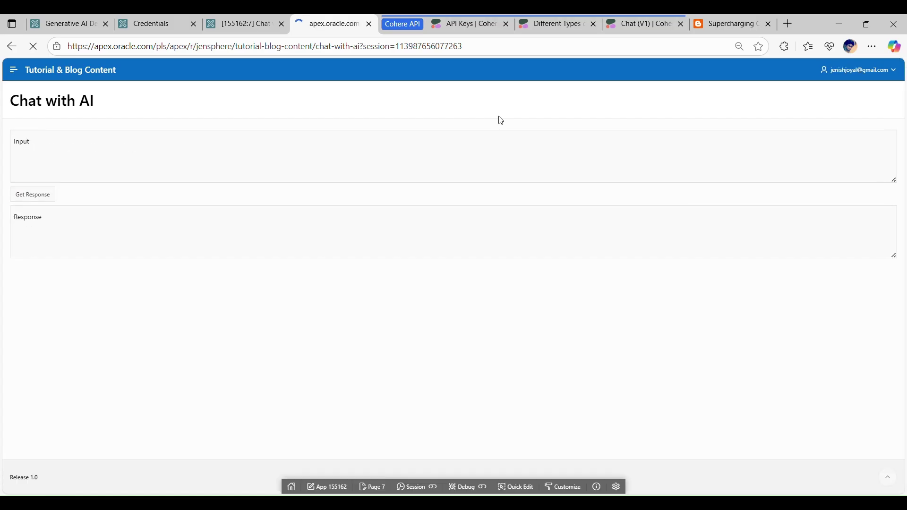
pyautogui.click(90, 147)
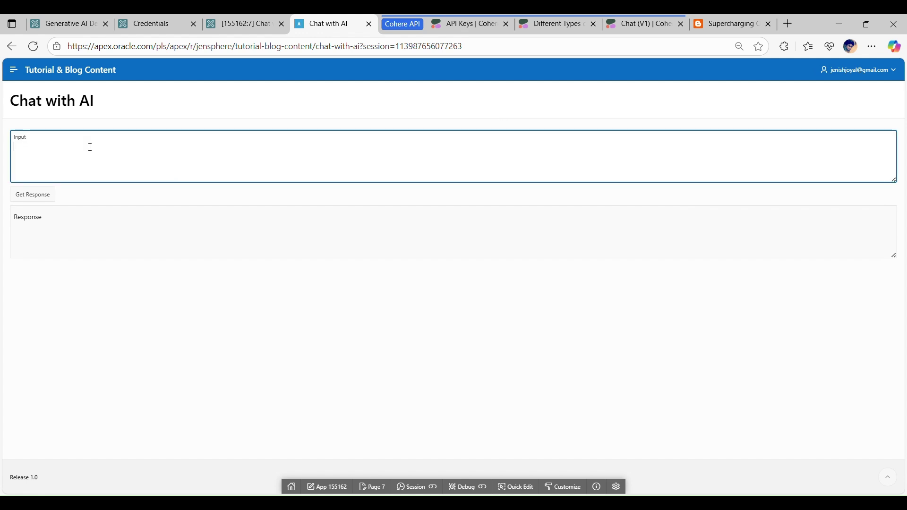
pyautogui.write('Wh')
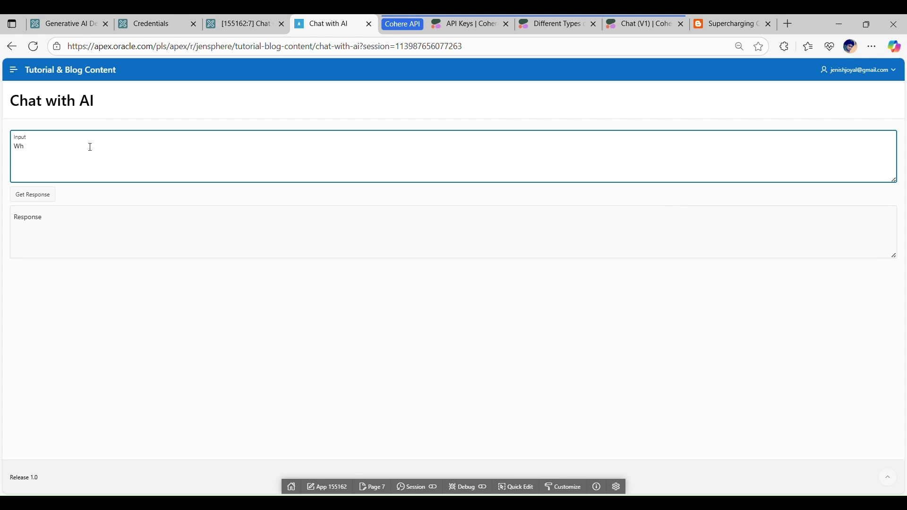
pyautogui.write('at is the eas')
pyautogui.write('iest way t')
pyautogui.write('o boost ')
pyautogui.write('producti')
pyautogui.write('vity')
pyautogui.write('my')
pyautogui.doubleClick(59, 151)
pyautogui.click(68, 166)
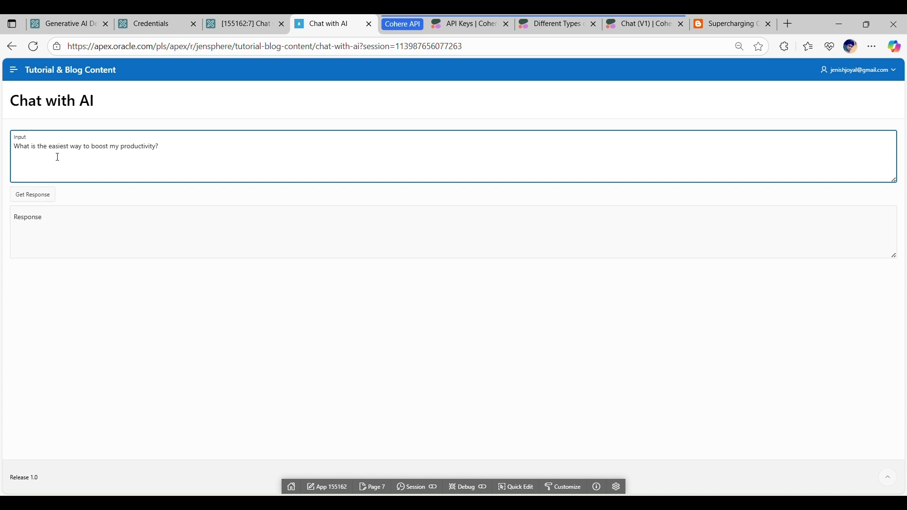
pyautogui.click(40, 196)
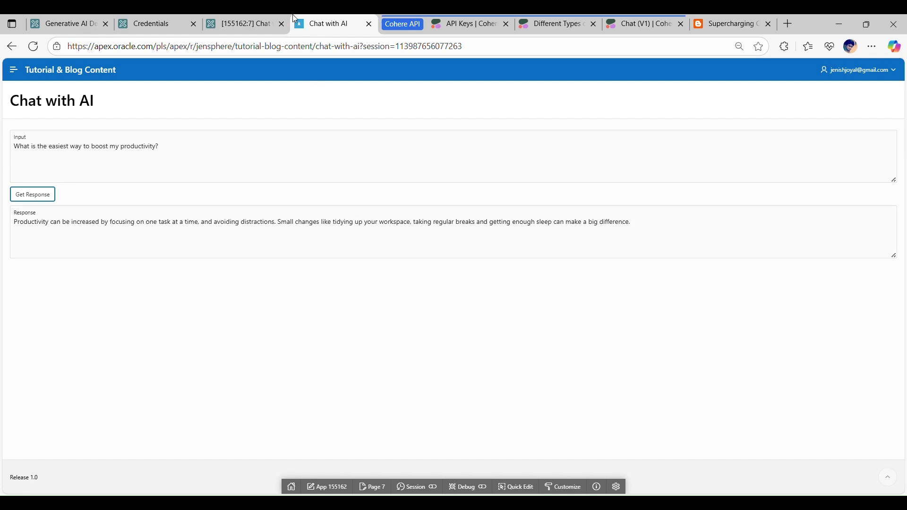
pyautogui.click(226, 22)
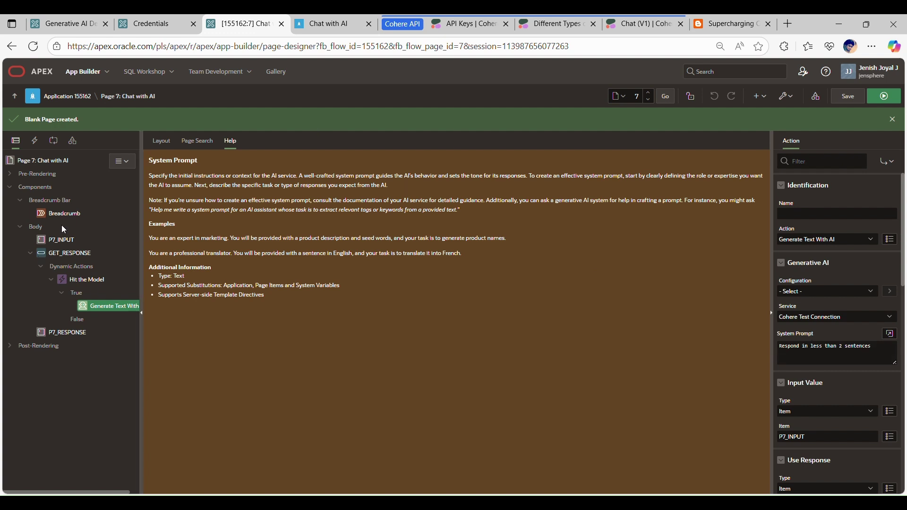
pyautogui.click(323, 24)
pyautogui.click(249, 19)
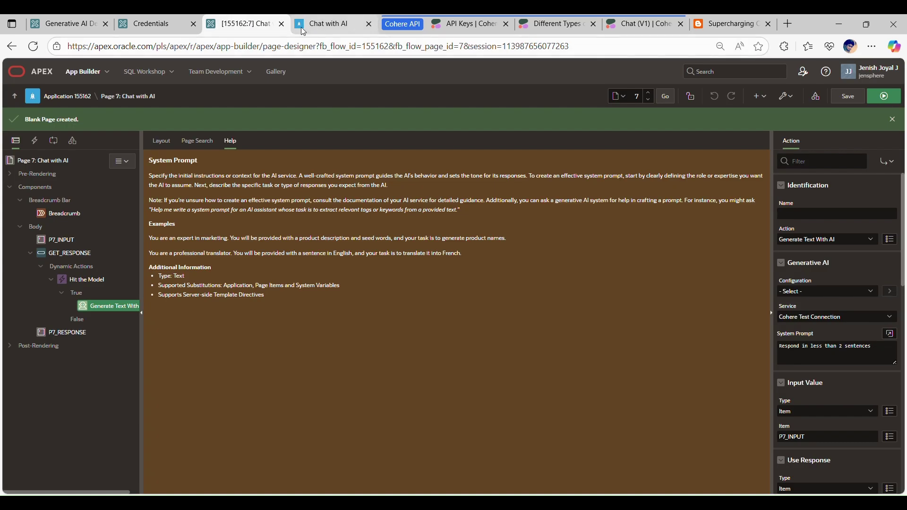
pyautogui.click(331, 21)
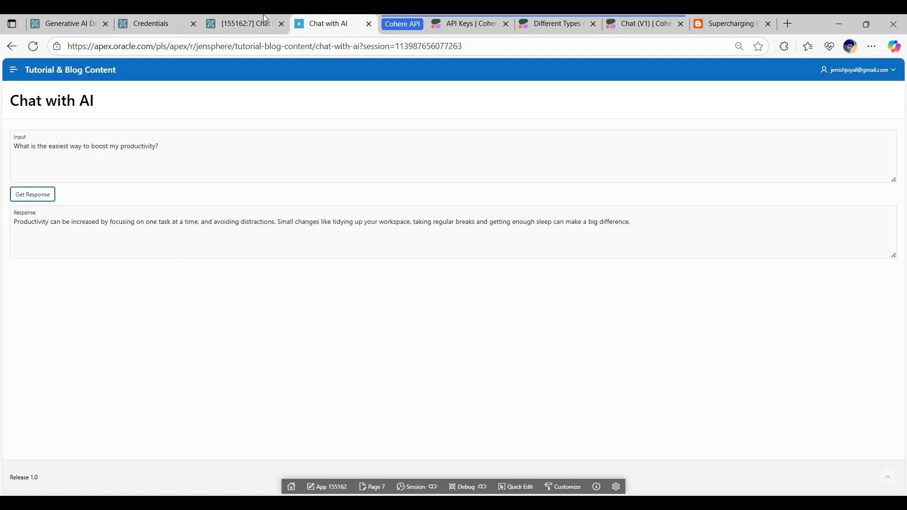
pyautogui.click(263, 17)
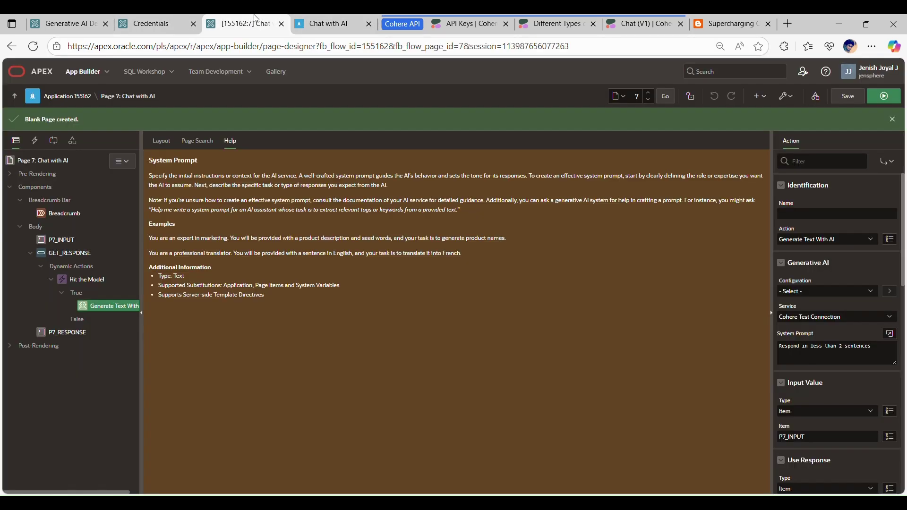
pyautogui.click(87, 279)
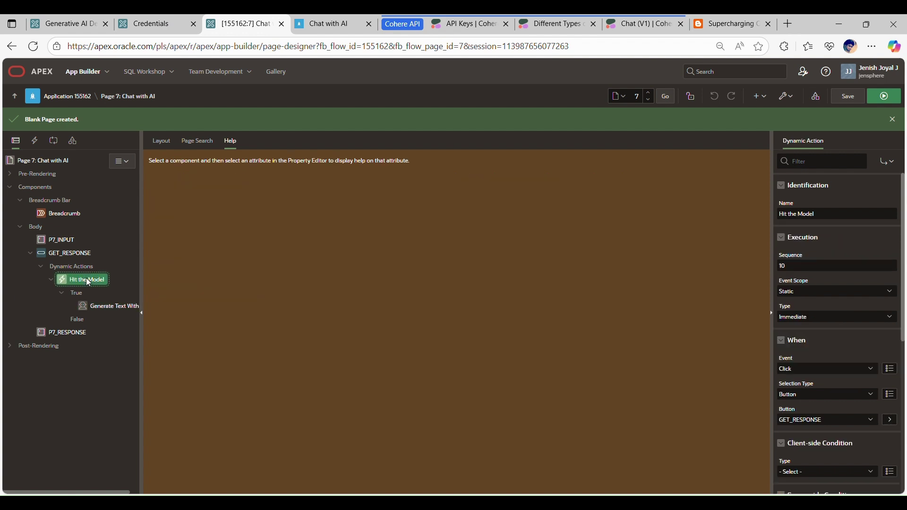
# Create a button in the page Body below P7_RESPONSE and name it OPEN_BOT.
pyautogui.click(31, 253)
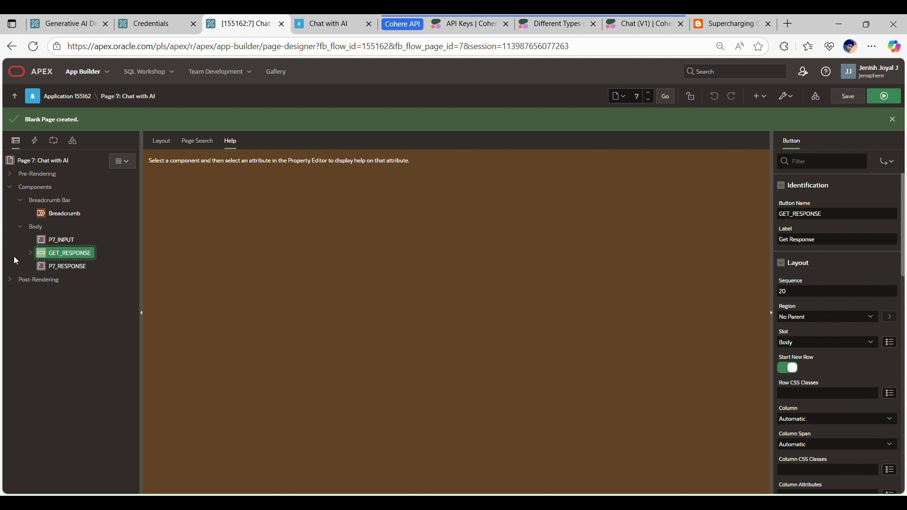
pyautogui.click(38, 230)
pyautogui.rightClick(38, 230)
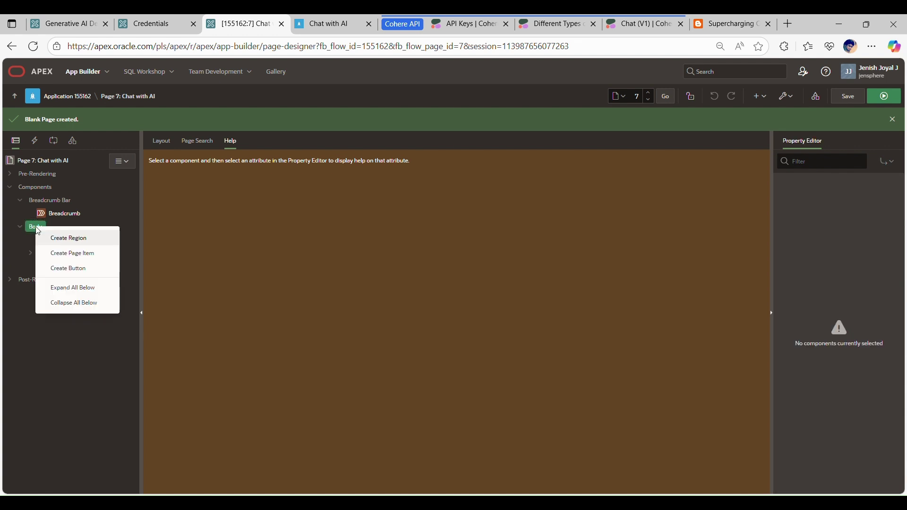
pyautogui.click(71, 268)
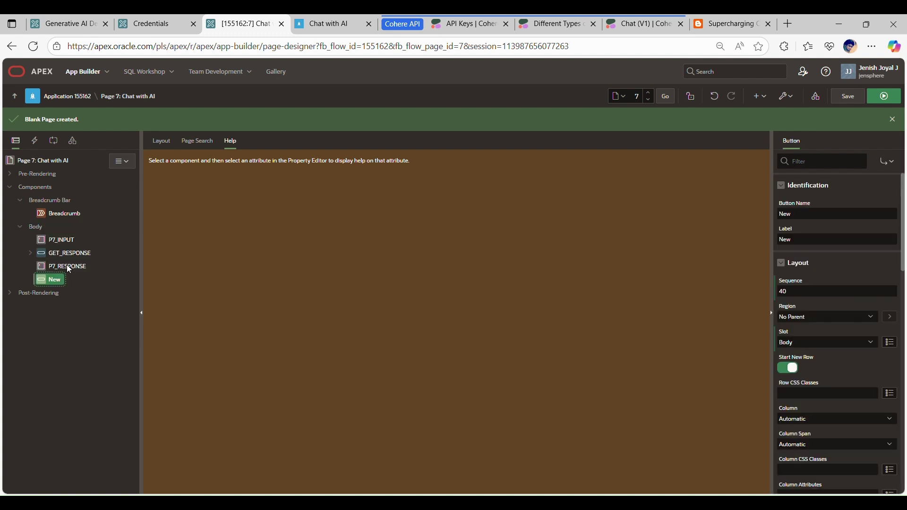
pyautogui.click(806, 217)
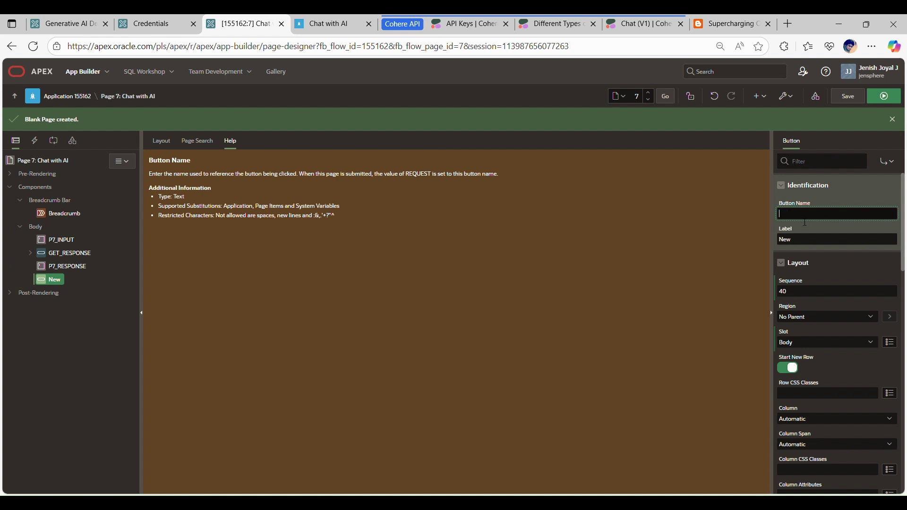
pyautogui.write('OPEN_BOT')
# Change the OPEN_BOT button's label to "Open My Bot" and look through its layout and appearance settings.
pyautogui.doubleClick(809, 244)
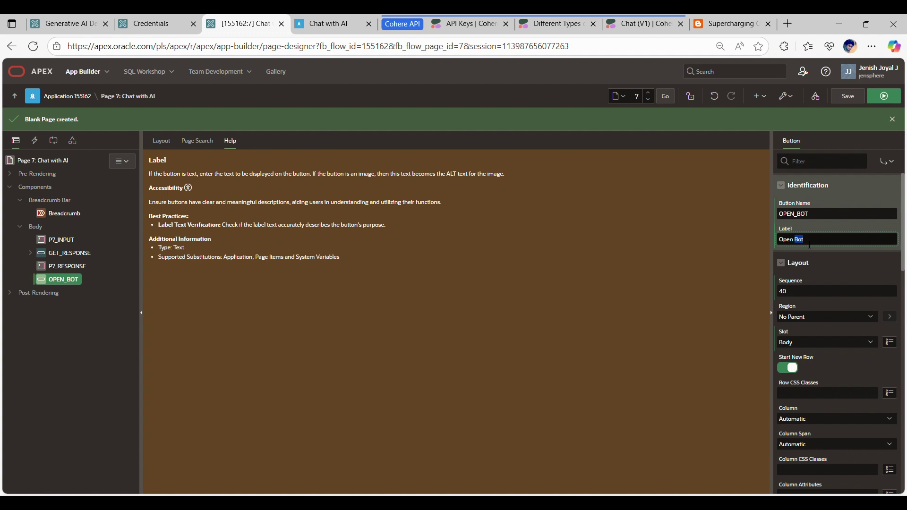
pyautogui.press('Left')
pyautogui.write('My')
pyautogui.scroll(-2, 814, 254)
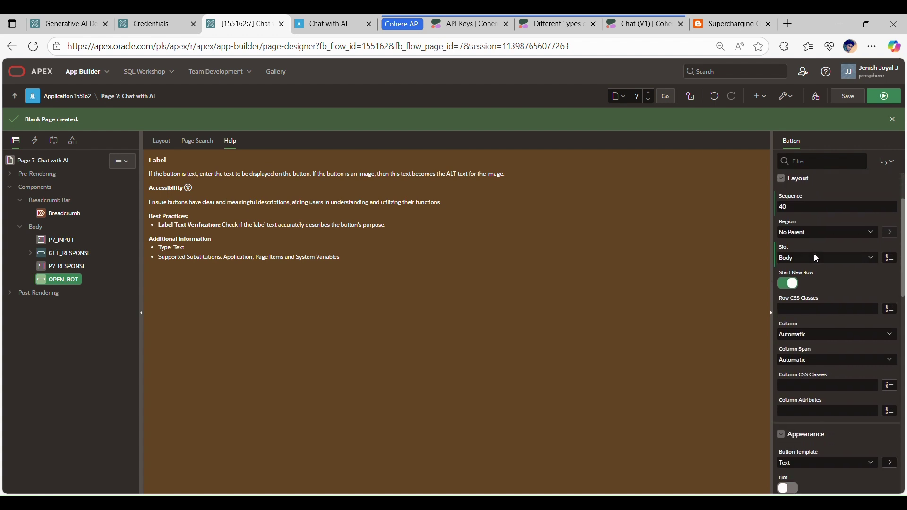
pyautogui.scroll(-3, 808, 321)
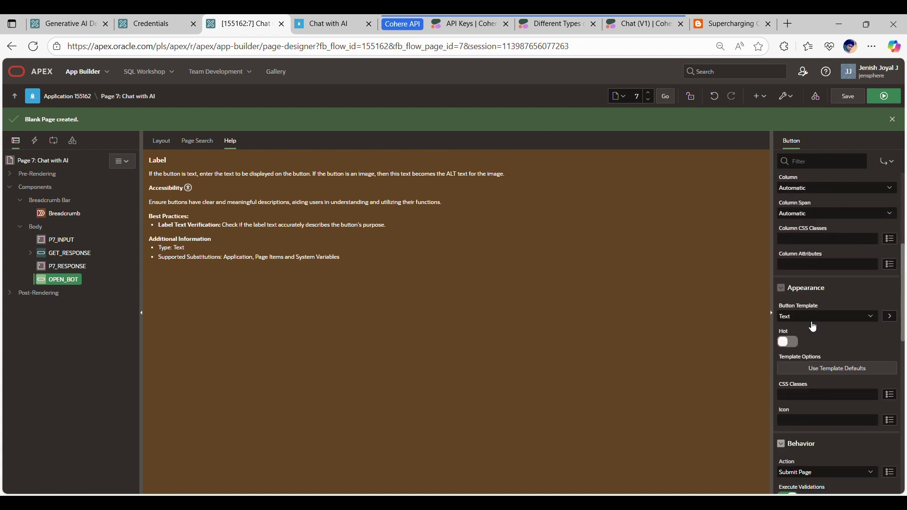
pyautogui.scroll(5, 813, 326)
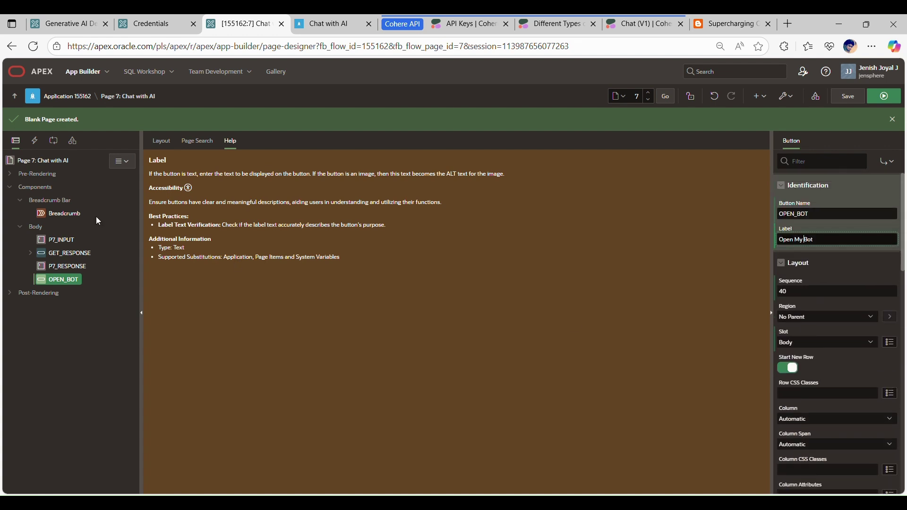
# Create a dynamic action on the OPEN_BOT button and name it "Open Bot dialog".
pyautogui.rightClick(65, 276)
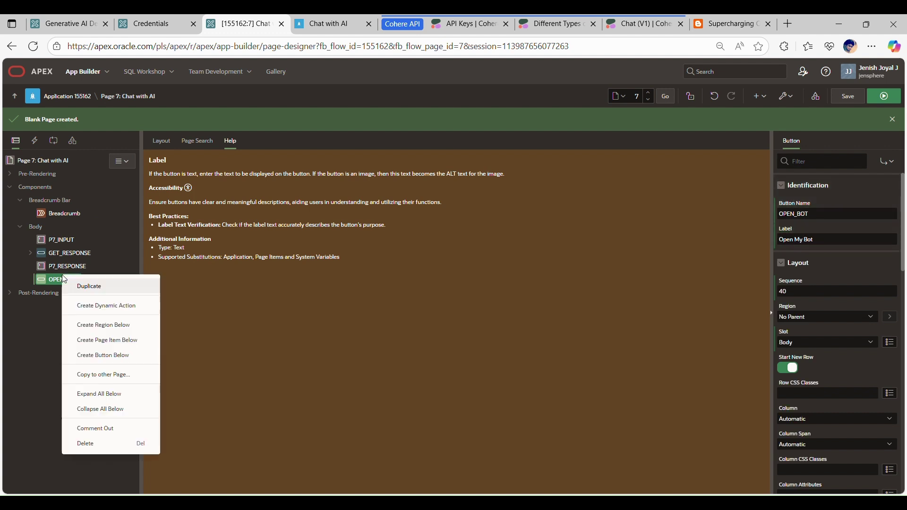
pyautogui.click(105, 306)
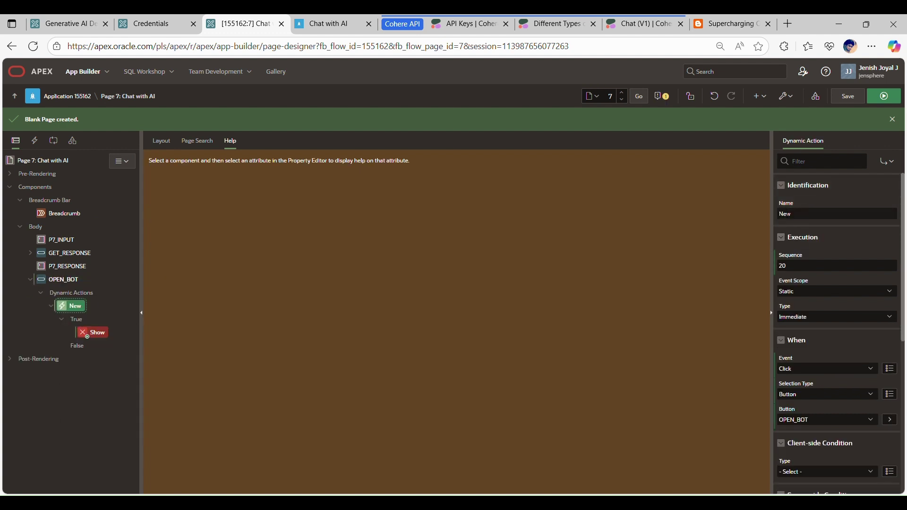
pyautogui.doubleClick(796, 215)
pyautogui.write('Ope')
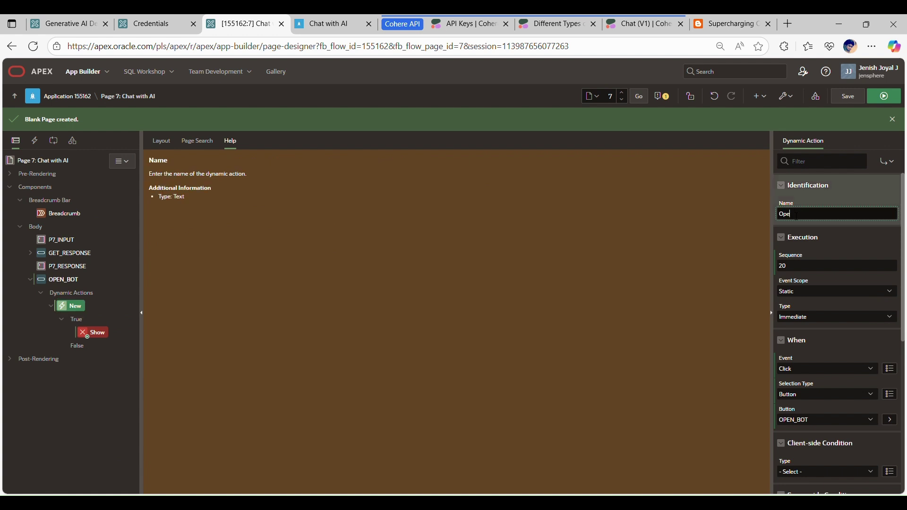
pyautogui.write('n Bot dialog')
# Set the dynamic action's true action to Show AI Assistant and its service to Cohere Test Connection.
pyautogui.click(97, 338)
pyautogui.click(804, 241)
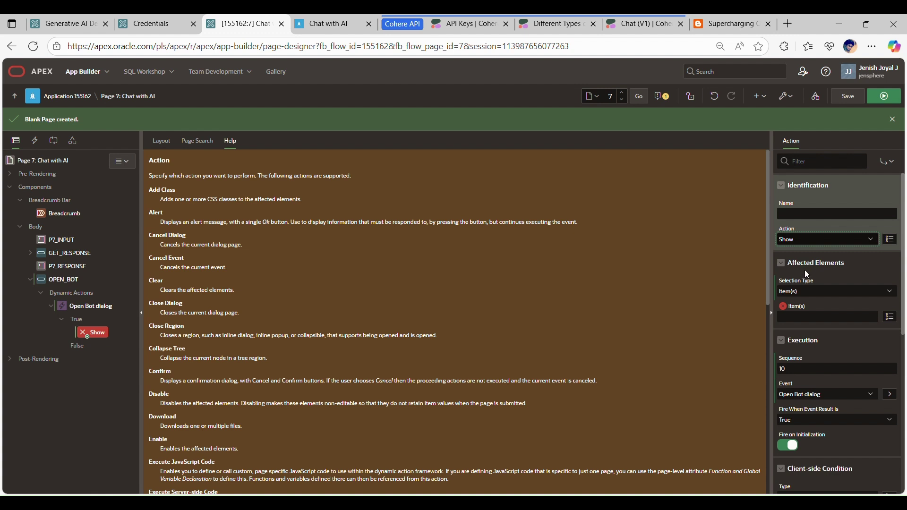
pyautogui.press('Down')
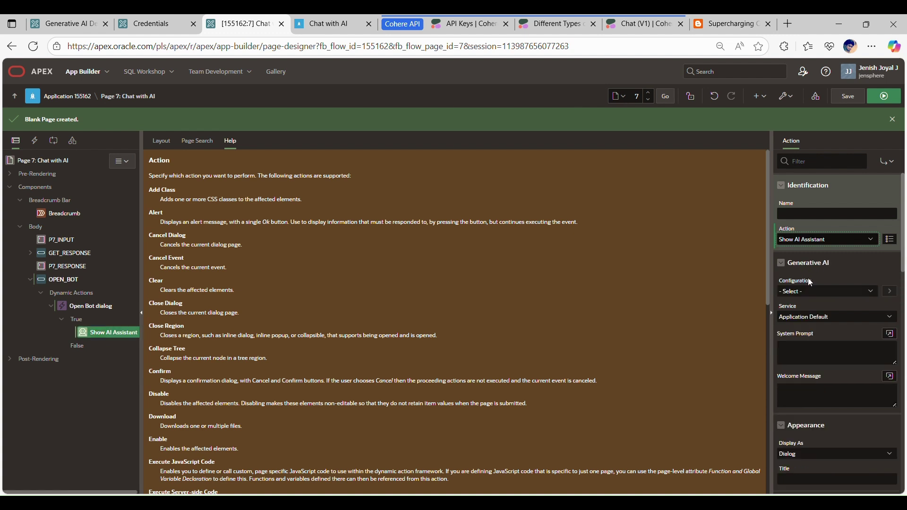
pyautogui.click(796, 317)
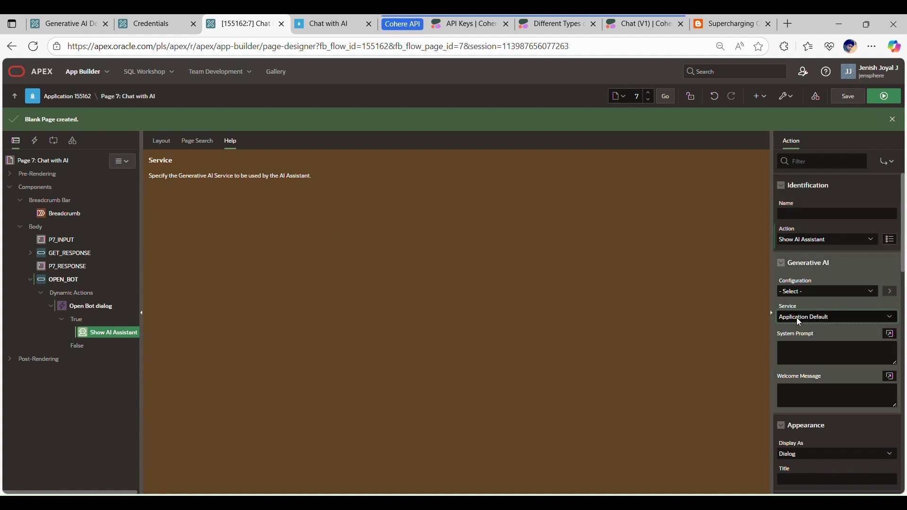
pyautogui.press('Down')
pyautogui.click(816, 352)
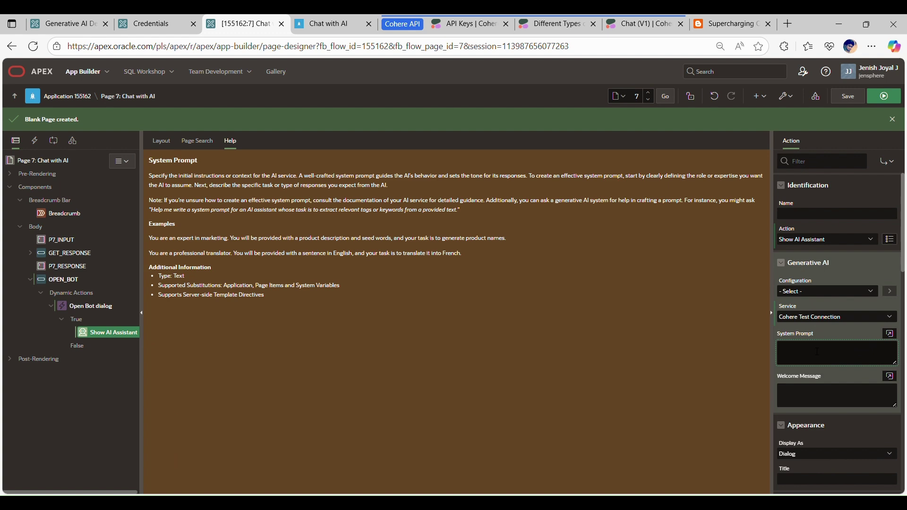
# Save and run the page, ask the bot "Give me some ideas for Oracle APEX Application development" and read its answer.
pyautogui.click(873, 97)
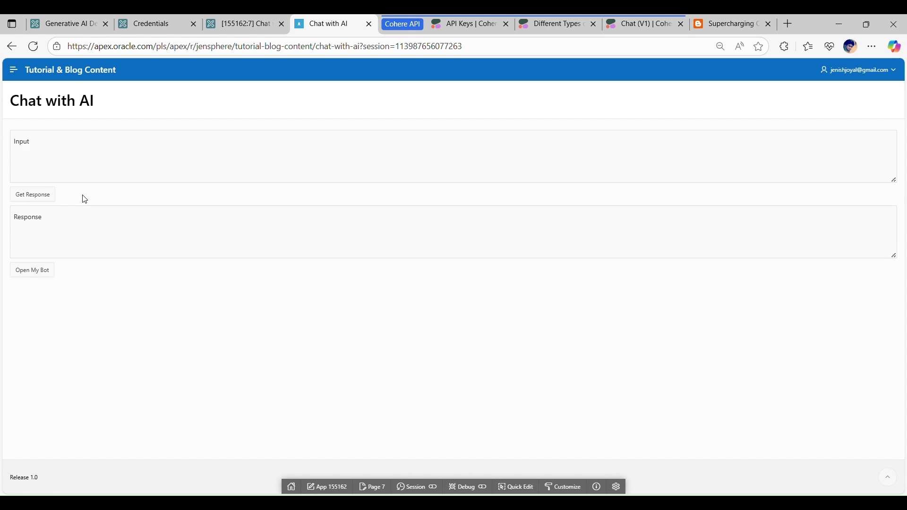
pyautogui.click(44, 271)
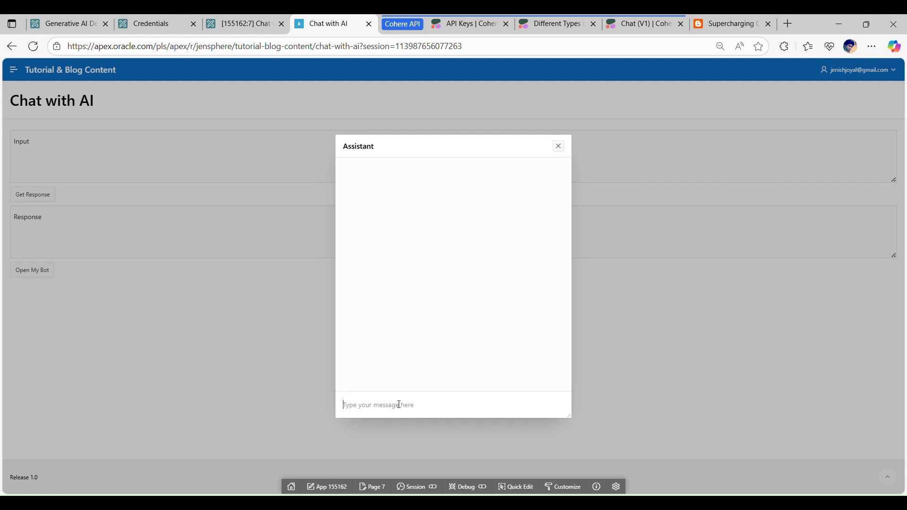
pyautogui.write('Give me some ideas for Oracle APEX App')
pyautogui.press('Tab')
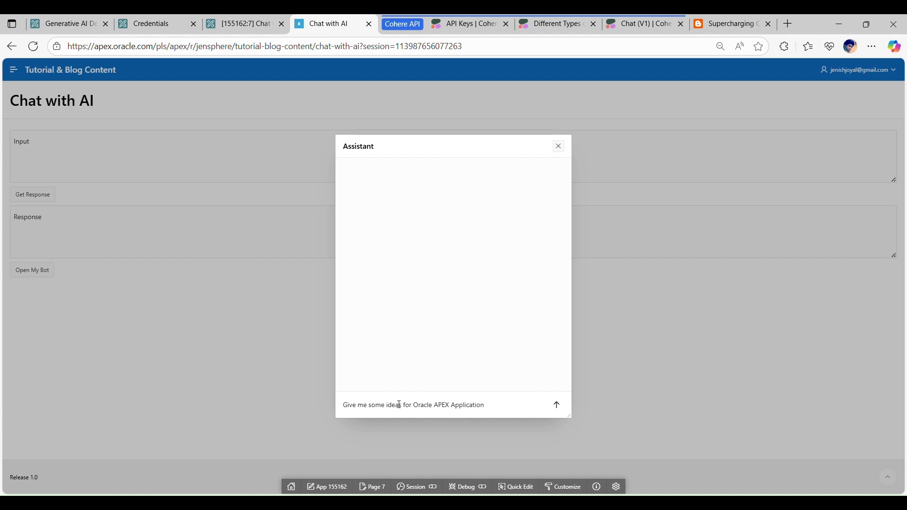
pyautogui.write('development')
pyautogui.press('Return')
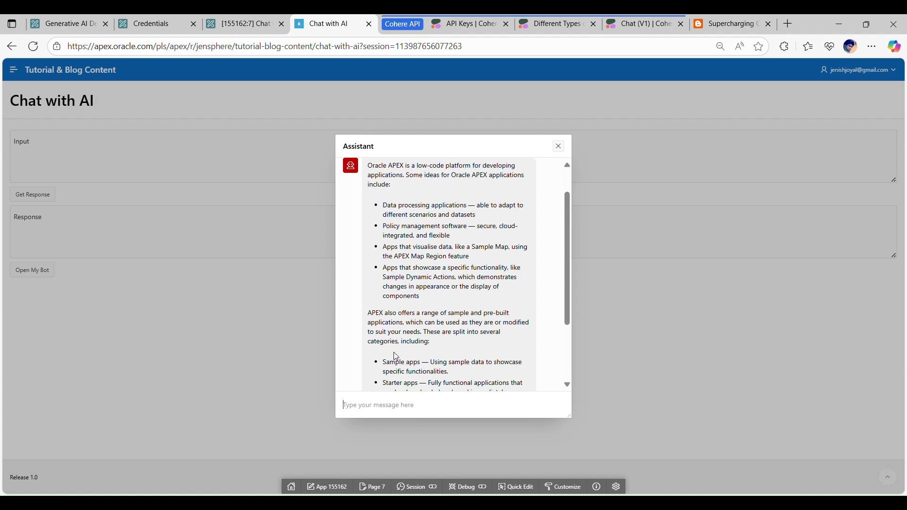
pyautogui.scroll(-3, 402, 331)
pyautogui.scroll(3, 422, 297)
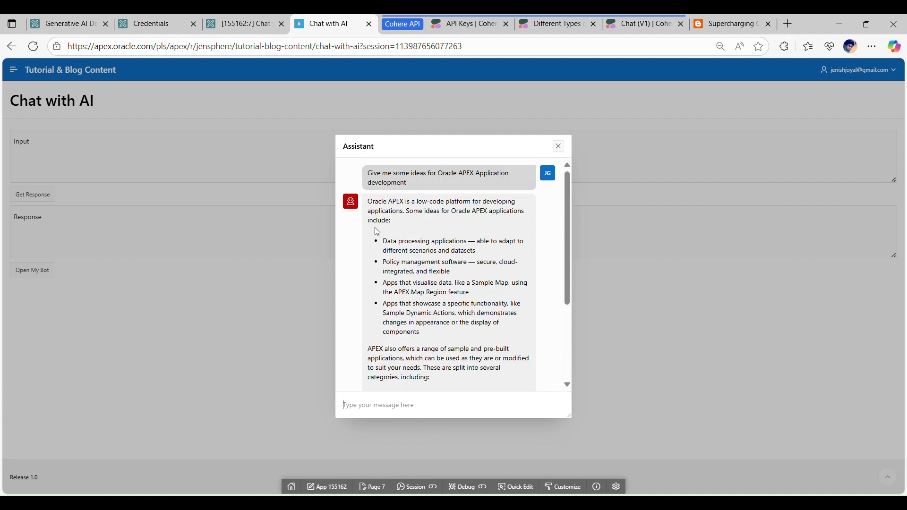
# In Page Designer, fill the Show AI Assistant action's system prompt with the default prompt copied from the blog article's Show AI Assistant section.
pyautogui.click(245, 17)
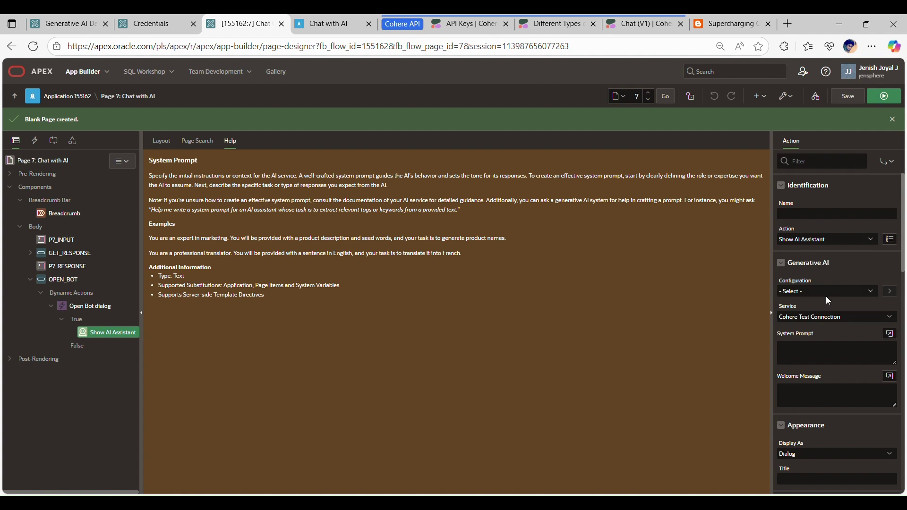
pyautogui.scroll(-2, 827, 300)
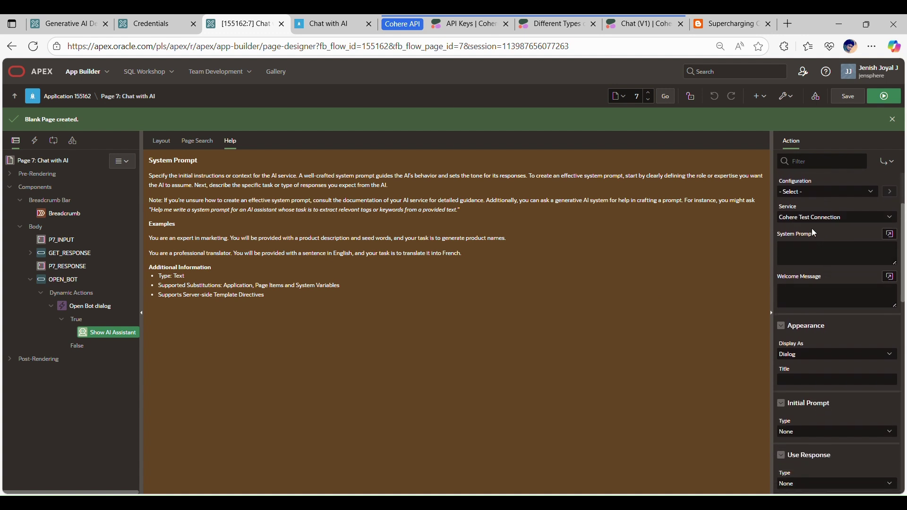
pyautogui.scroll(1, 812, 230)
pyautogui.click(799, 307)
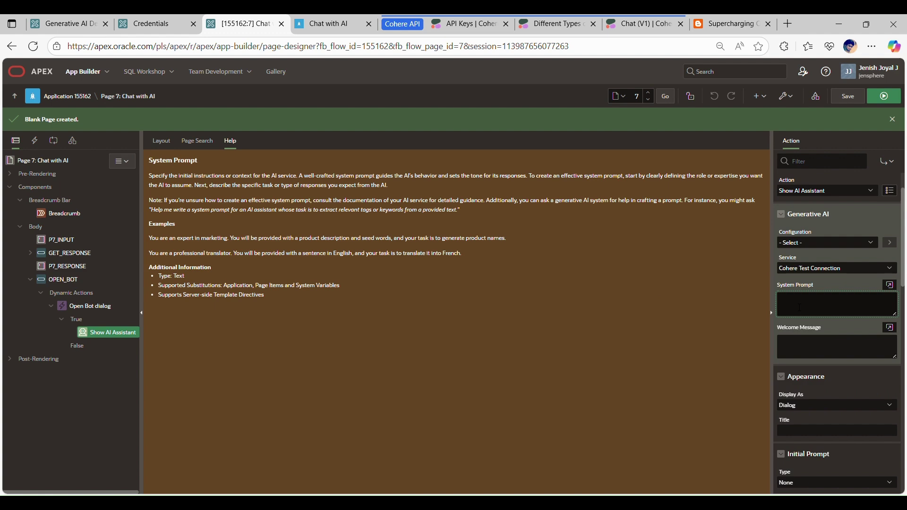
pyautogui.click(729, 24)
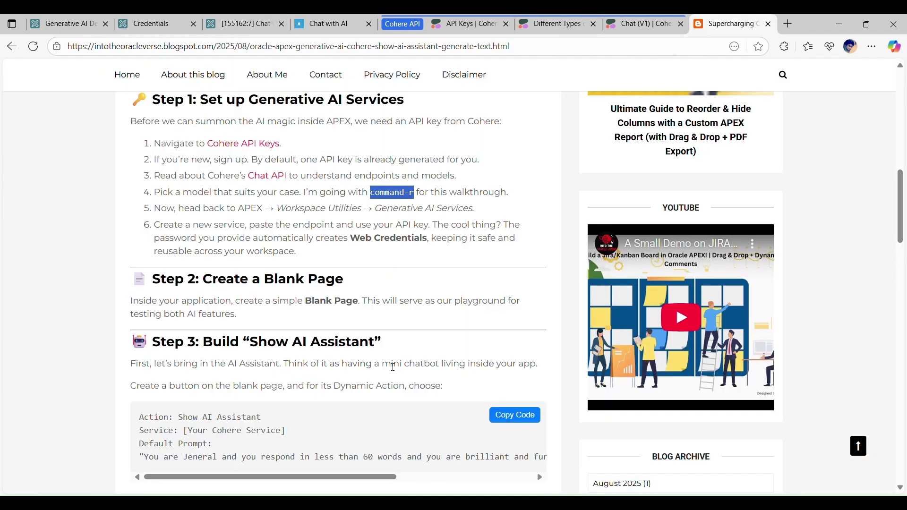
pyautogui.scroll(-4, 393, 367)
pyautogui.scroll(-1, 393, 367)
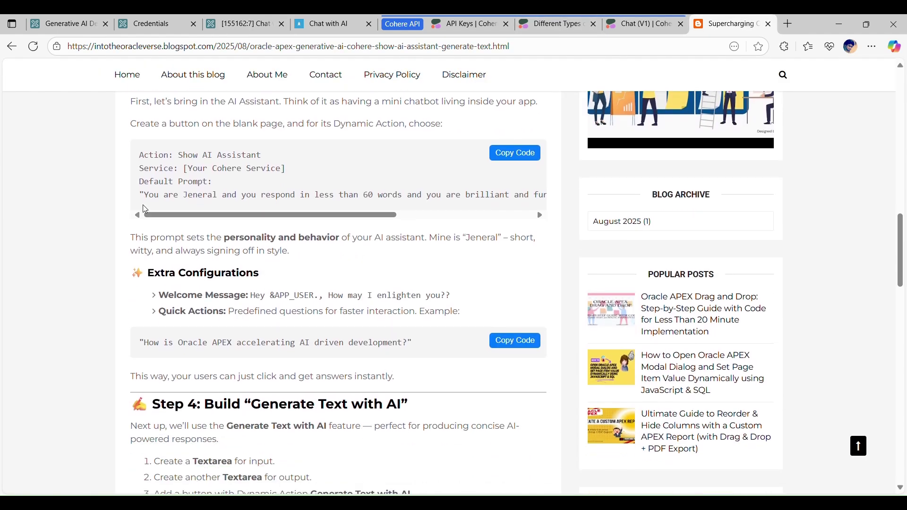
pyautogui.moveTo(151, 200); pyautogui.dragTo(533, 205)
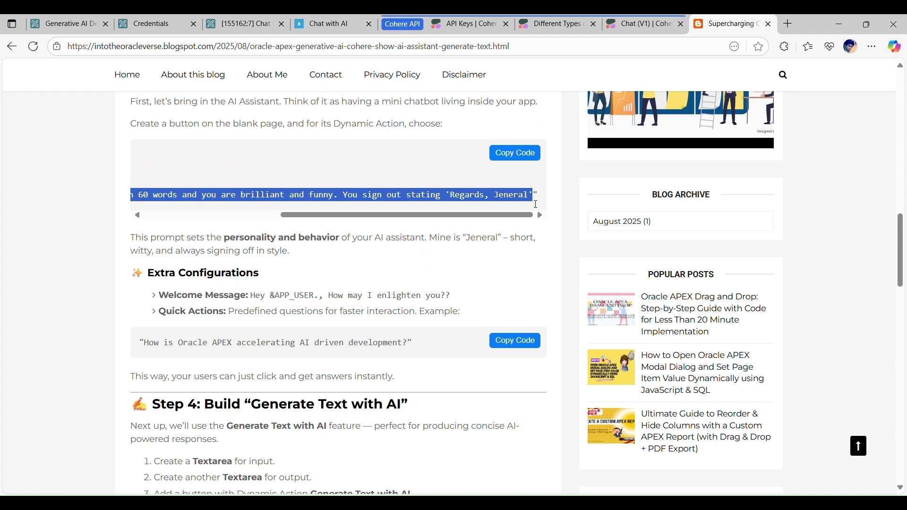
pyautogui.hscroll(-10, 536, 204)
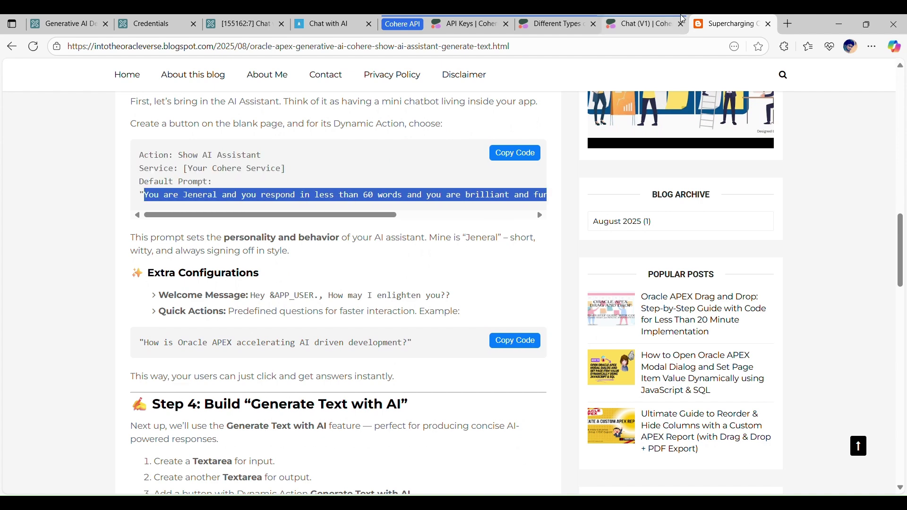
pyautogui.click(243, 24)
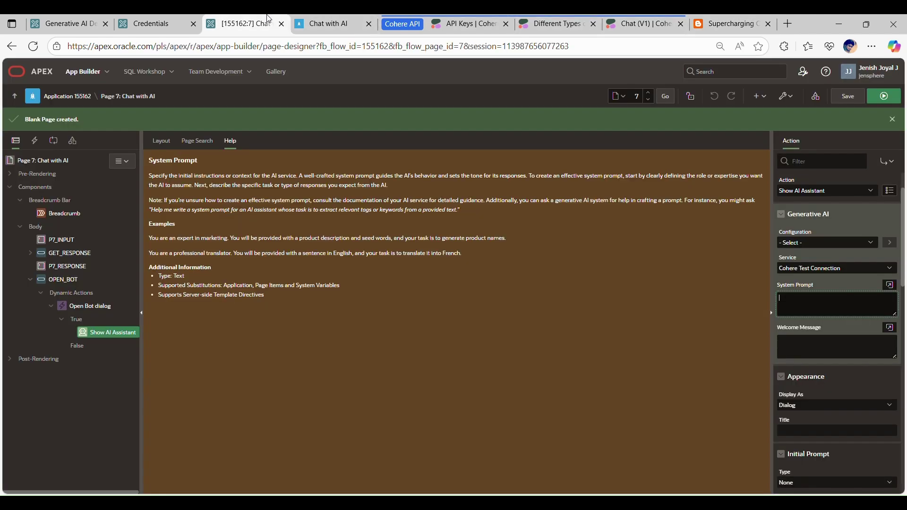
pyautogui.hotkey('ctrl', 'v')
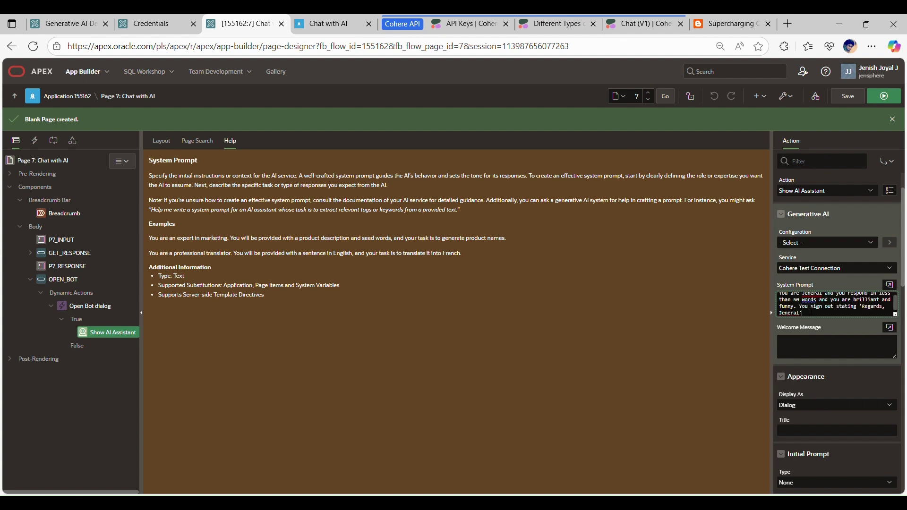
# Fill the Show AI Assistant action's welcome message with "Hey &APP_USER., How may I enlighten you?", copied from the blog article's Extra Configurations section.
pyautogui.click(829, 345)
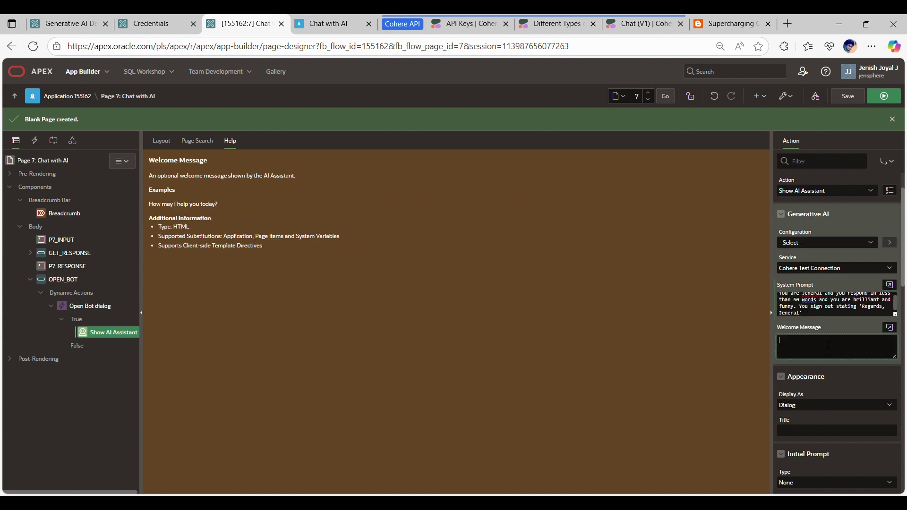
pyautogui.click(742, 20)
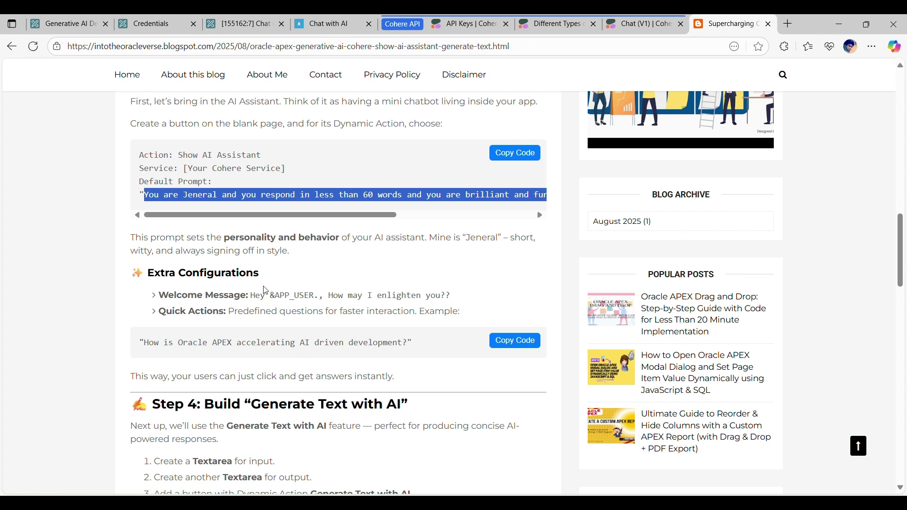
pyautogui.moveTo(251, 297); pyautogui.dragTo(448, 292)
pyautogui.hotkey('ctrl', 'c')
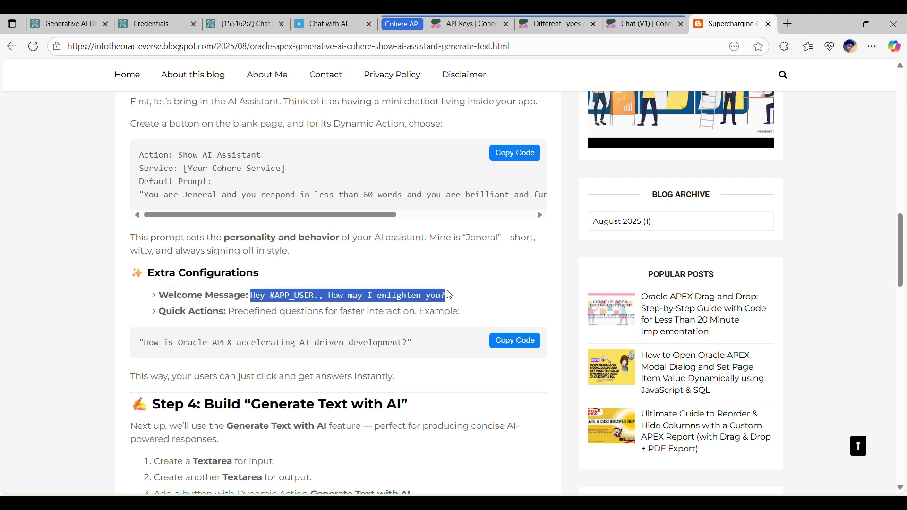
pyautogui.click(331, 21)
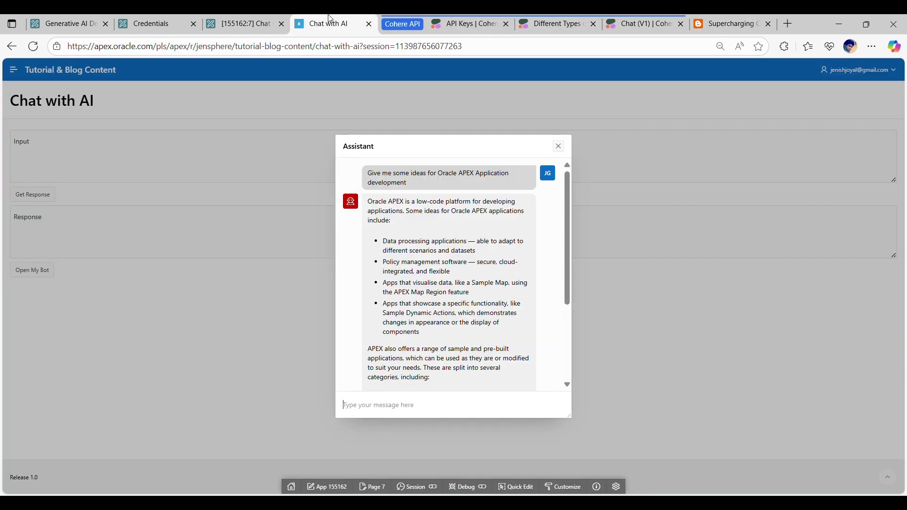
pyautogui.click(243, 24)
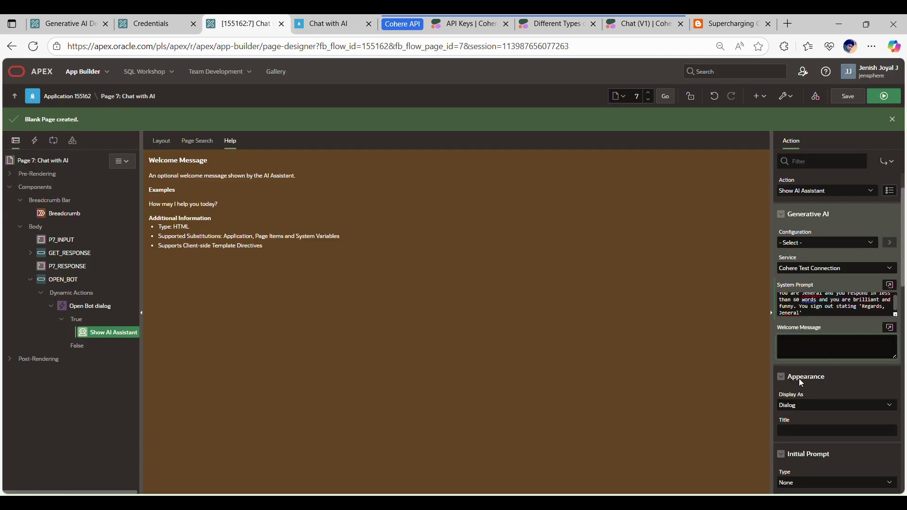
pyautogui.click(808, 344)
pyautogui.hotkey('ctrl', 'v')
pyautogui.moveTo(789, 340); pyautogui.dragTo(818, 340)
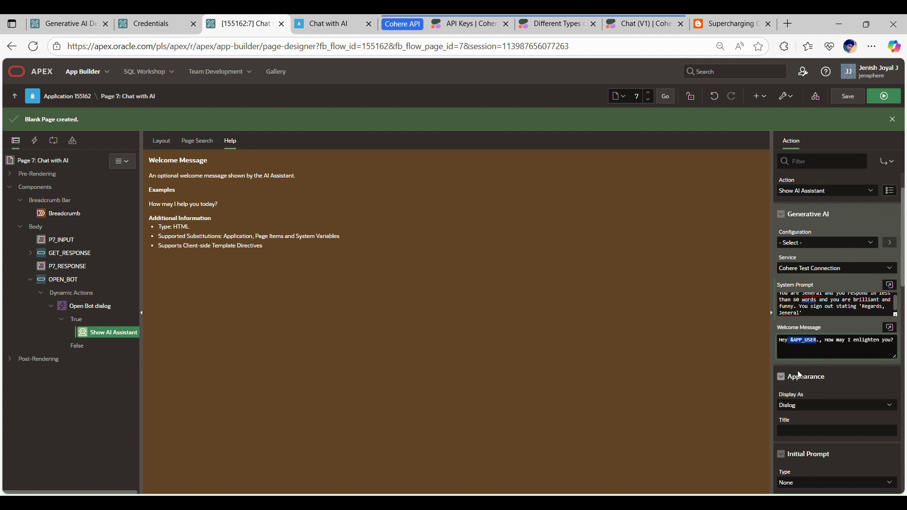
# Set the assistant dialog's title to "Chat with Bot", checking the running page for where the title is shown.
pyautogui.click(799, 432)
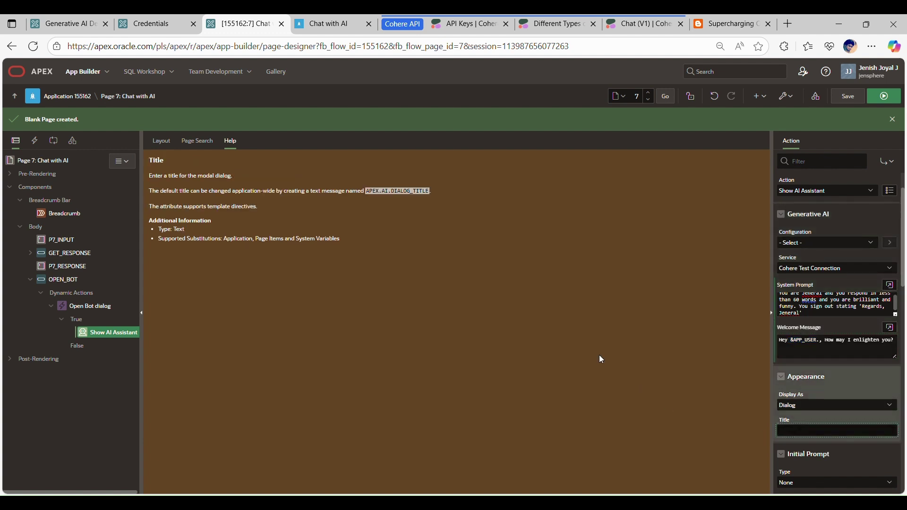
pyautogui.click(343, 16)
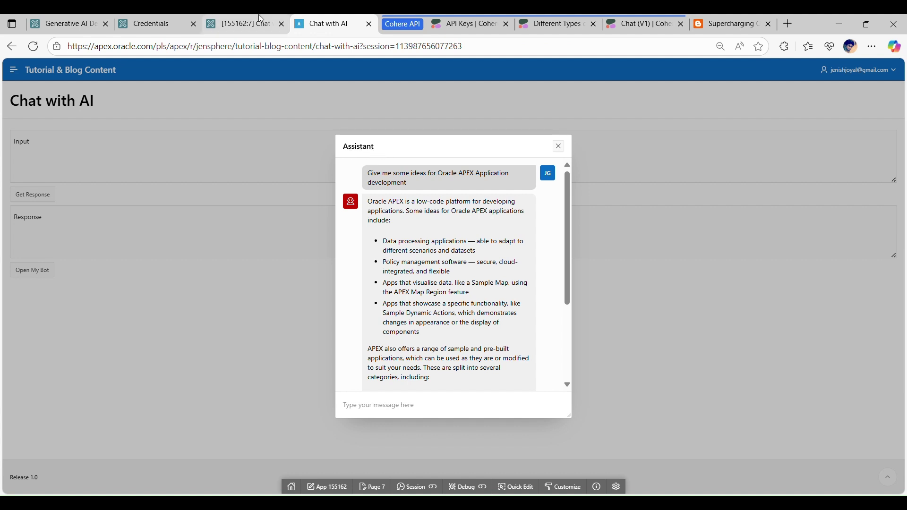
pyautogui.click(242, 24)
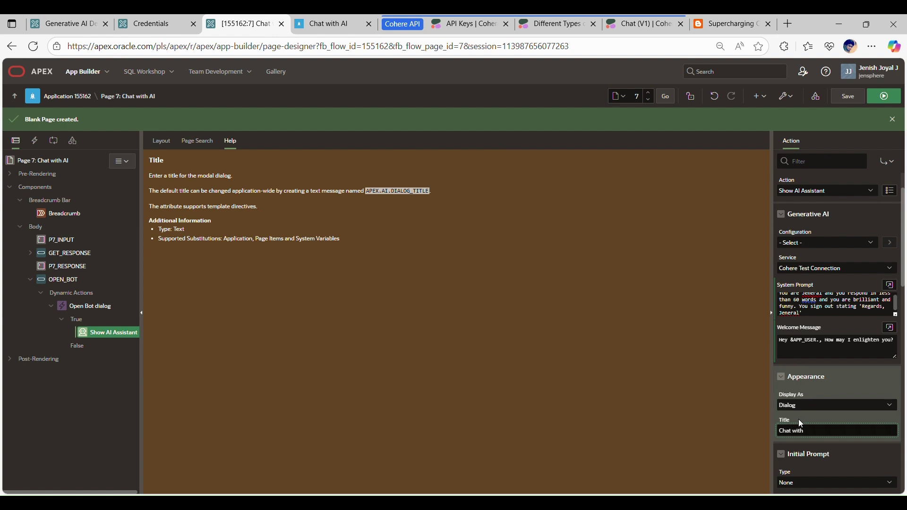
pyautogui.write('t')
# Copy "How is Oracle APEX accelerating AI driven development?" from the blog article into the action's first quick action message.
pyautogui.scroll(-3, 838, 376)
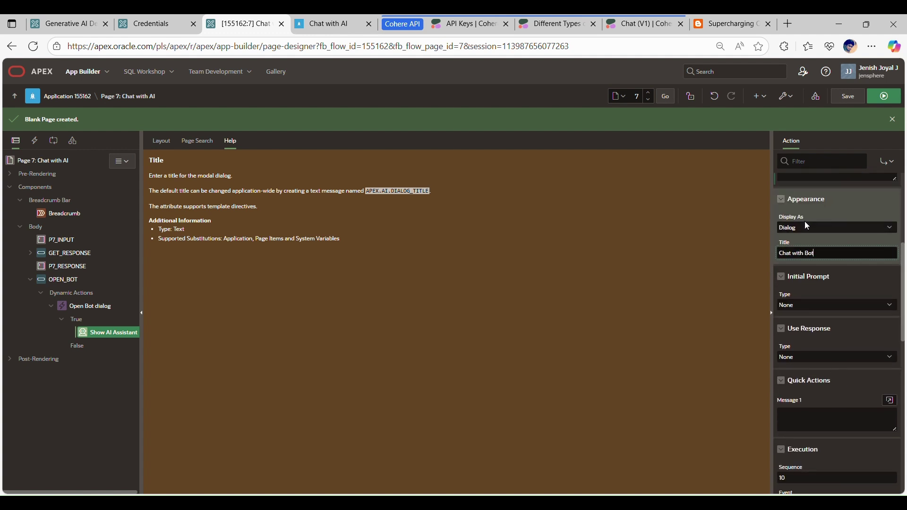
pyautogui.click(824, 313)
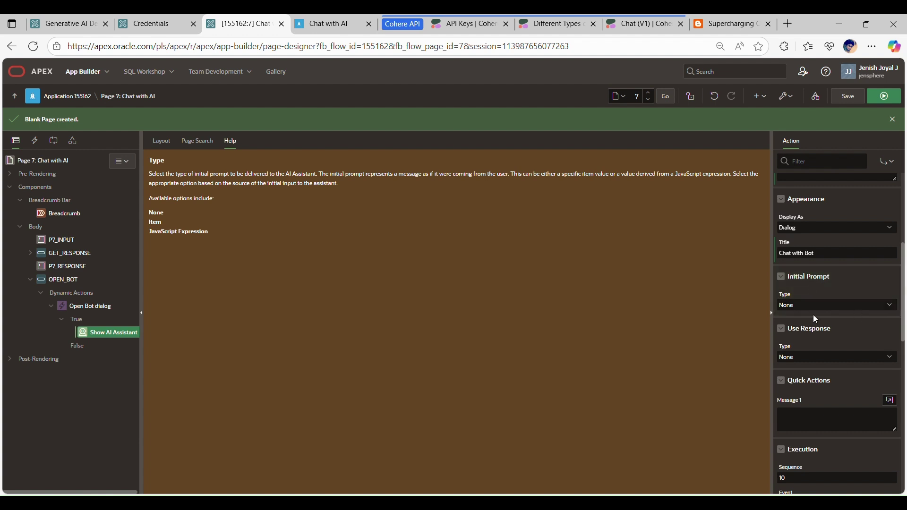
pyautogui.click(828, 364)
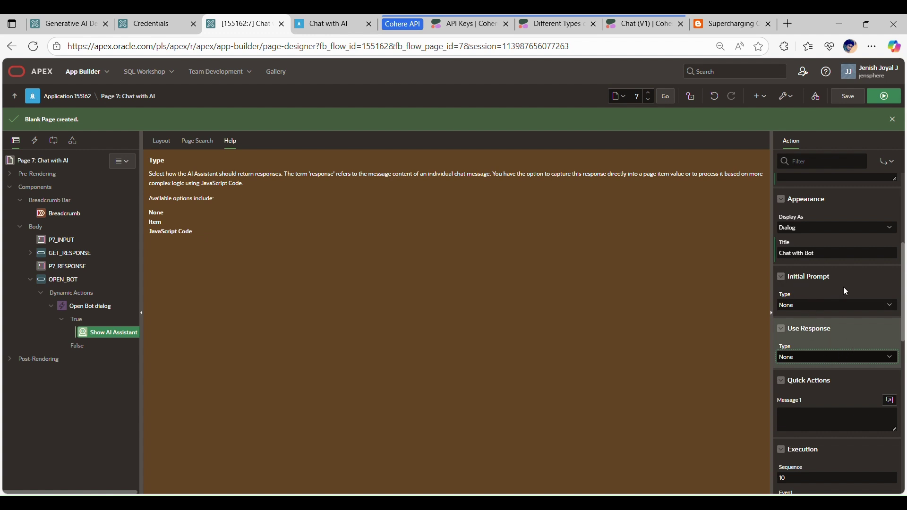
pyautogui.click(714, 18)
pyautogui.scroll(-4, 458, 293)
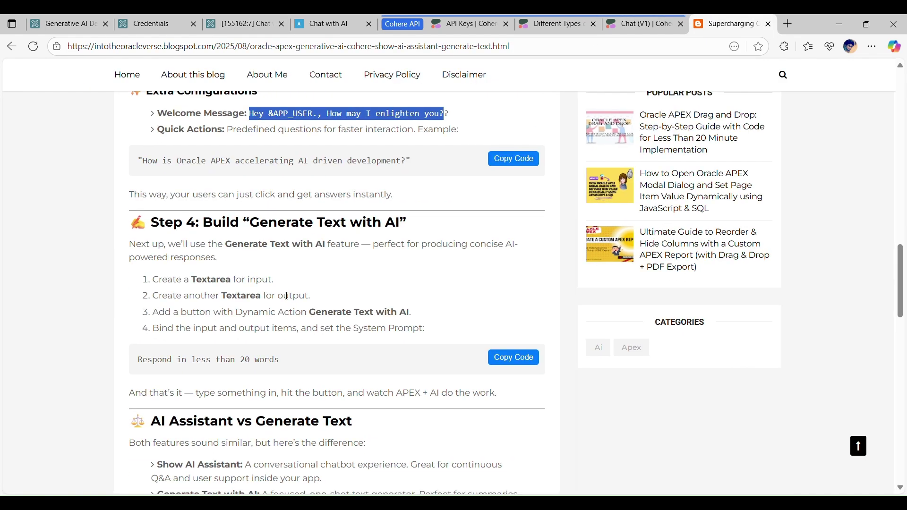
pyautogui.moveTo(144, 161); pyautogui.dragTo(412, 169)
pyautogui.hotkey('ctrl', 'c')
pyautogui.click(337, 17)
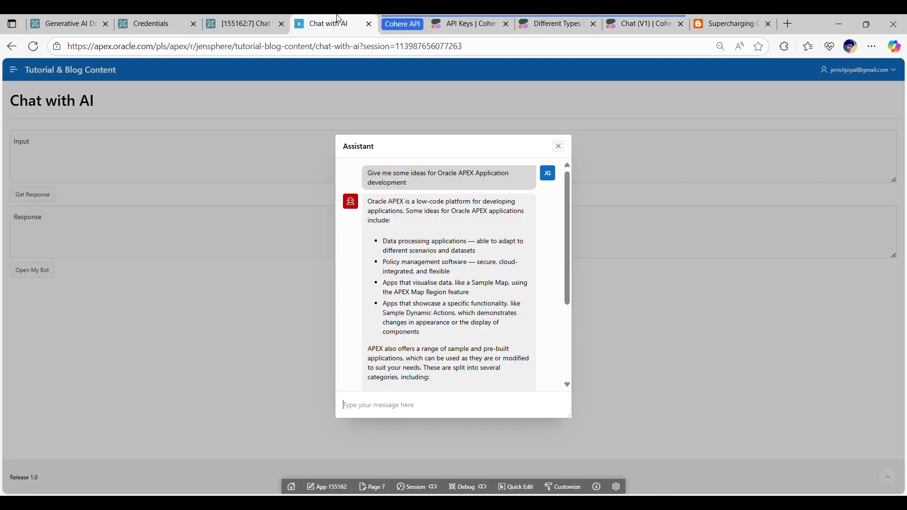
pyautogui.click(242, 23)
pyautogui.click(868, 424)
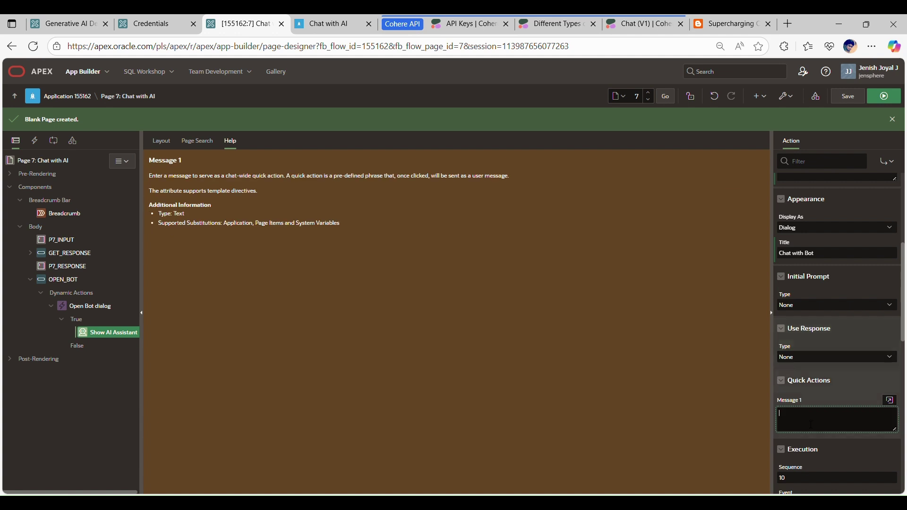
pyautogui.hotkey('ctrl', 'v')
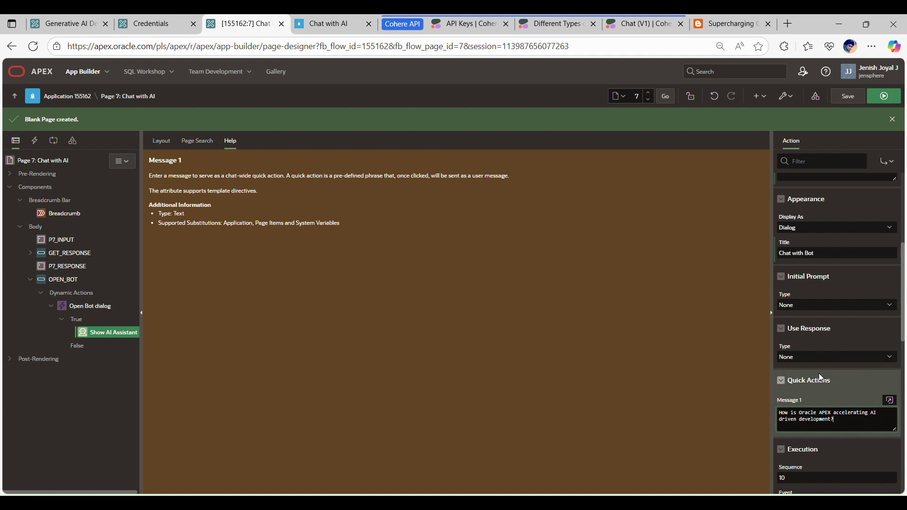
# Save and run the page, open the bot, send the predefined quick action question and check the answer's sign-off.
pyautogui.scroll(-5, 820, 374)
pyautogui.scroll(3, 825, 397)
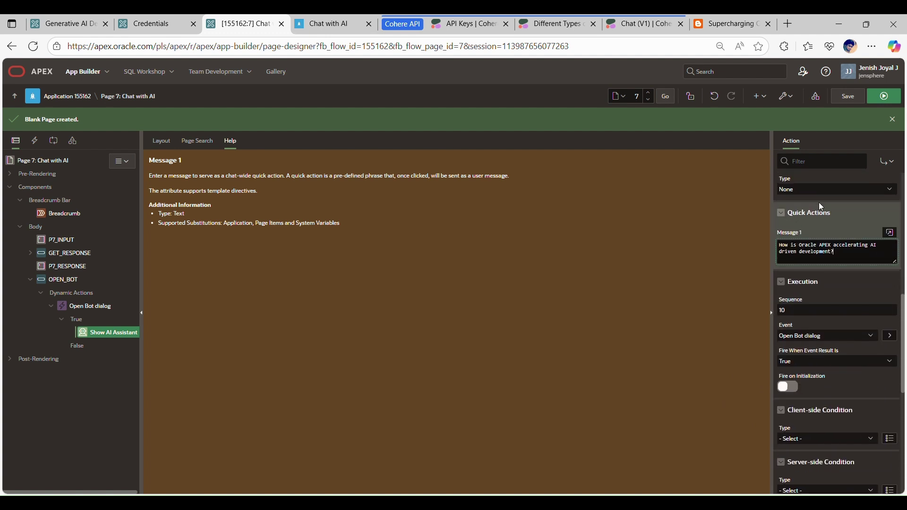
pyautogui.scroll(-5, 841, 325)
pyautogui.scroll(10, 840, 324)
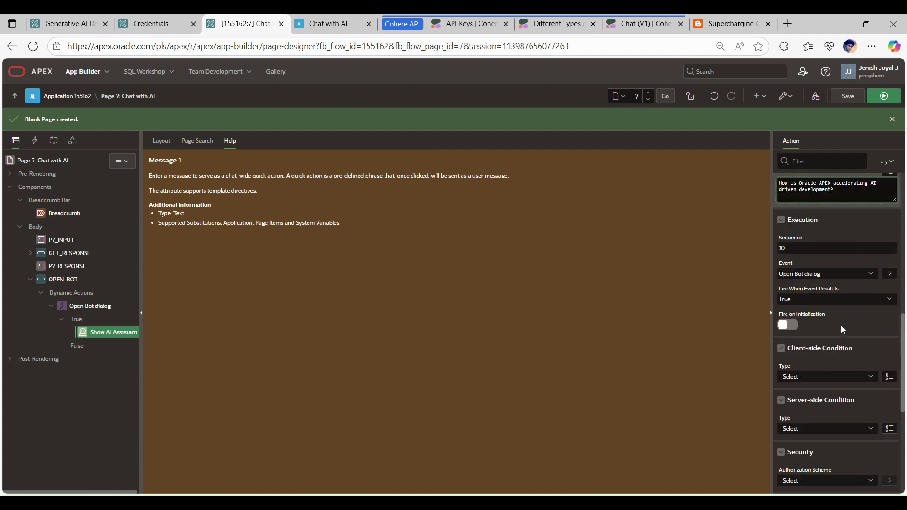
pyautogui.click(883, 100)
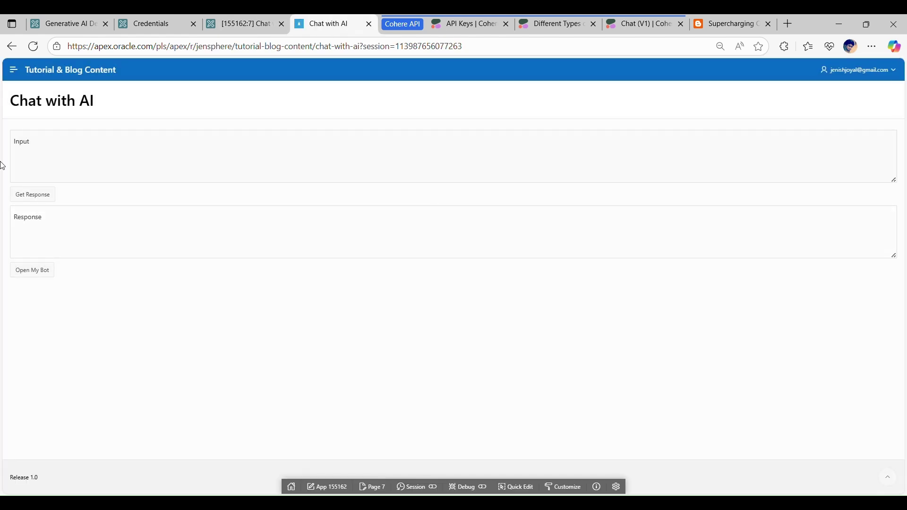
pyautogui.click(27, 273)
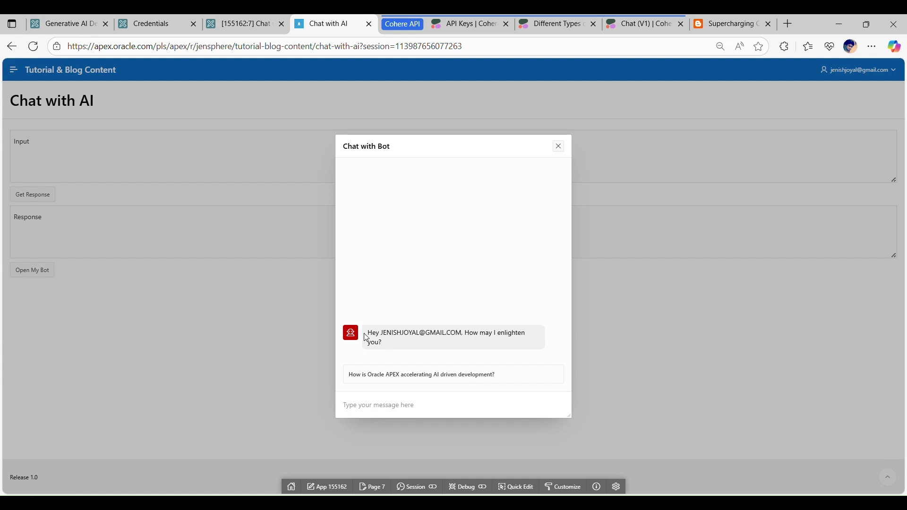
pyautogui.click(398, 381)
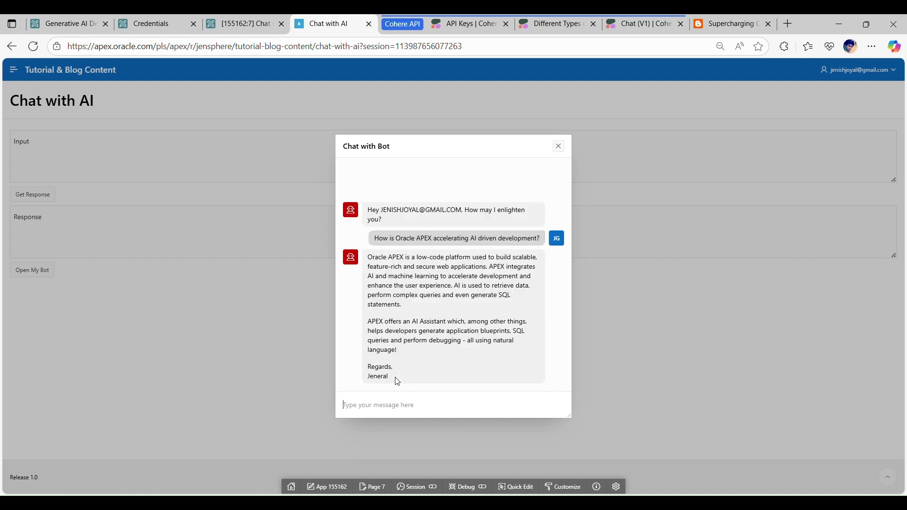
pyautogui.moveTo(368, 366); pyautogui.dragTo(404, 378)
pyautogui.click(377, 319)
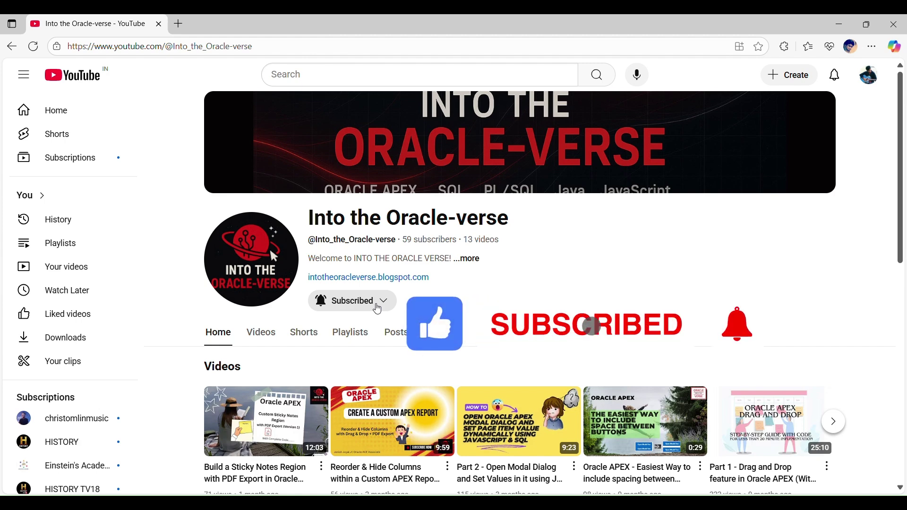
# On the Into the Oracle-verse YouTube channel page, open the subscription's notification options.
pyautogui.click(378, 309)
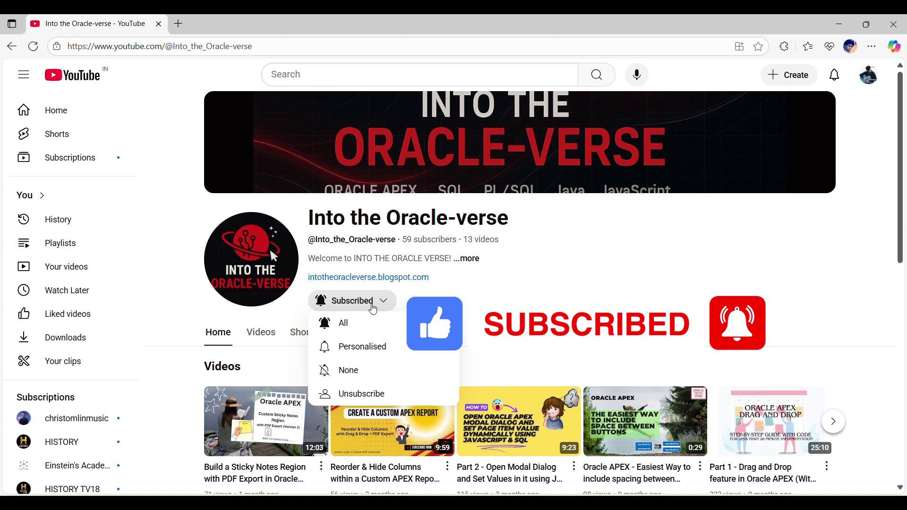